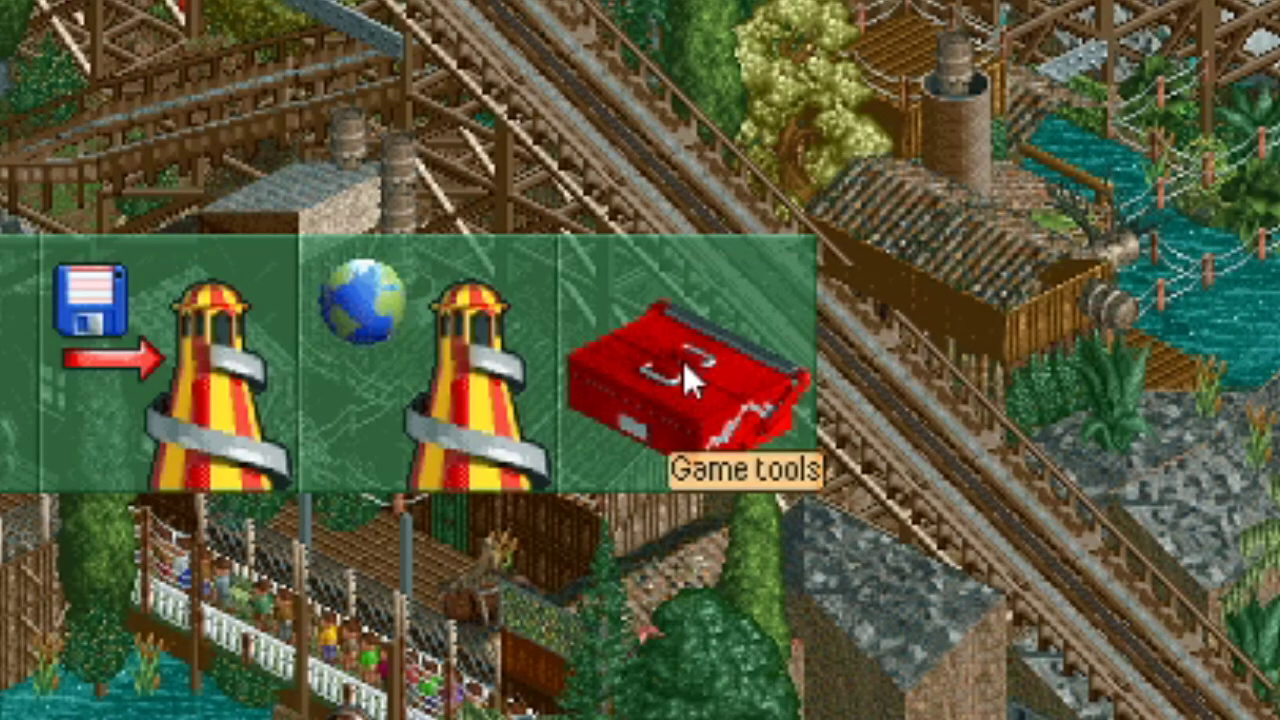
Launch the Scenario Editor from Game tools and view the full ride object list.
{"action": "left_click", "coordinate": [685, 365]}
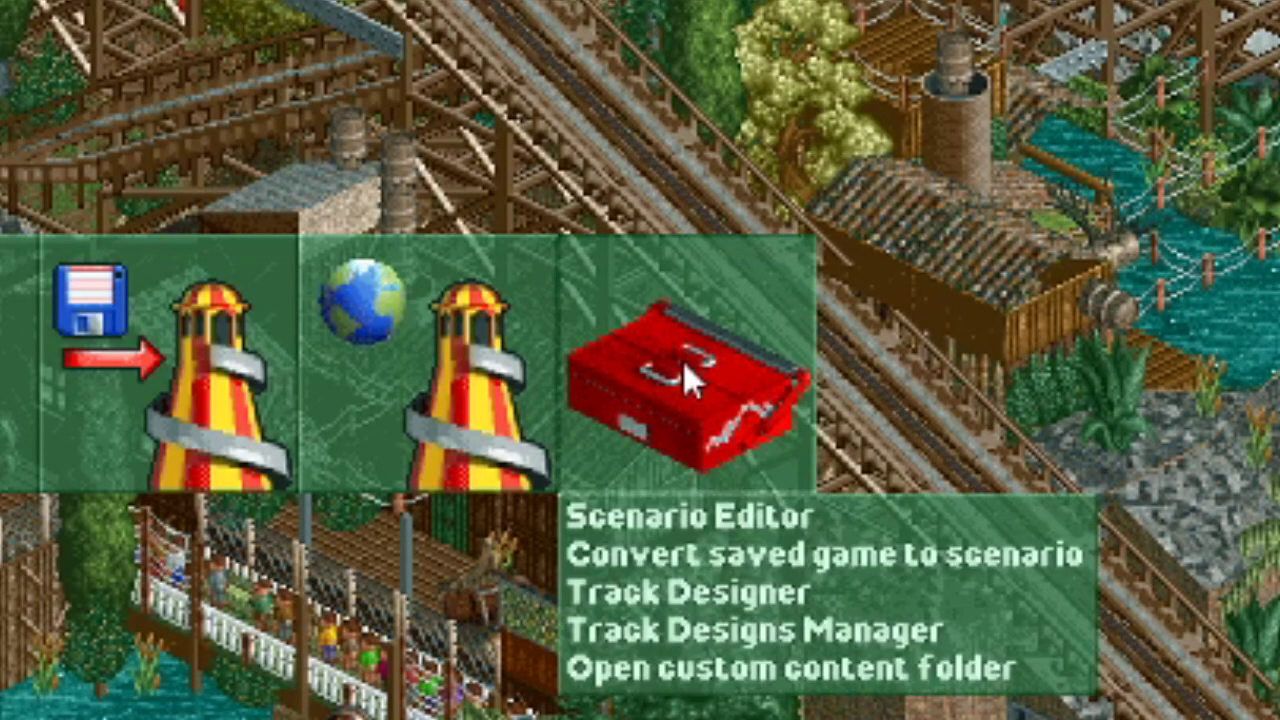
{"action": "left_click", "coordinate": [762, 512]}
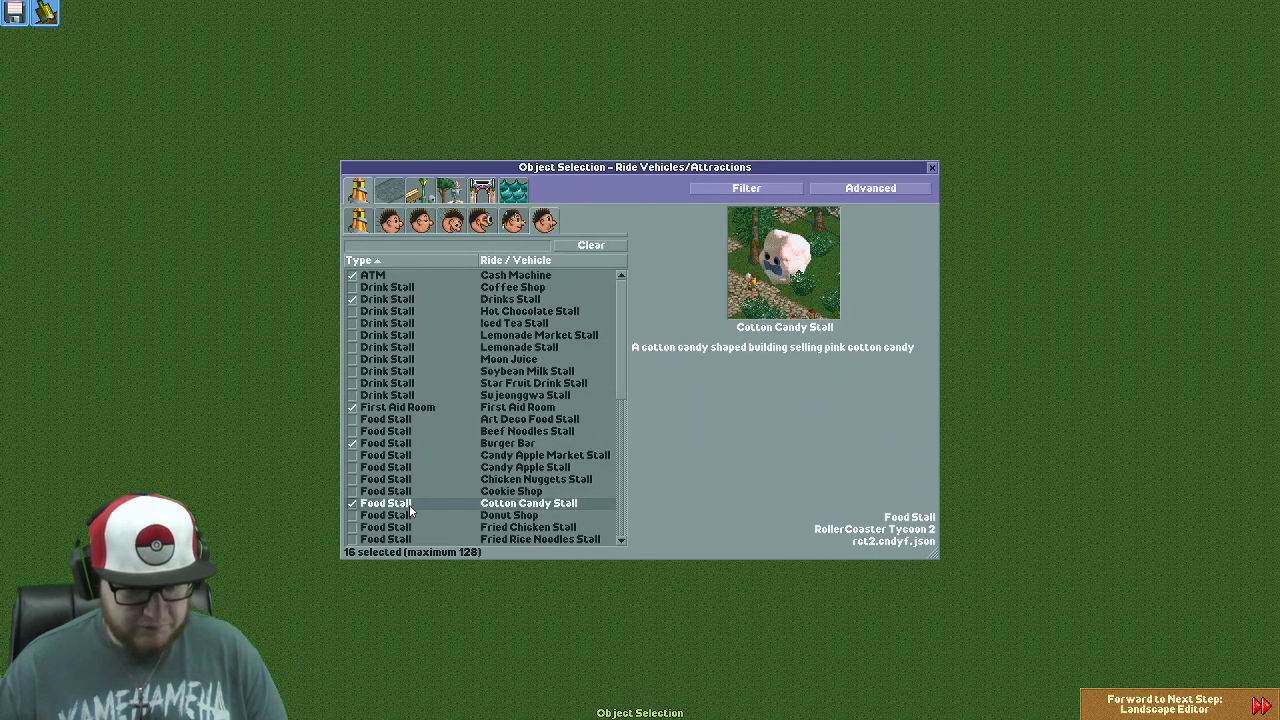
{"action": "left_click", "coordinate": [393, 191]}
Browse the Footpaths, Path Extras, Scenery Groups, Park Entrance and Water object tabs.
{"action": "left_click", "coordinate": [390, 192]}
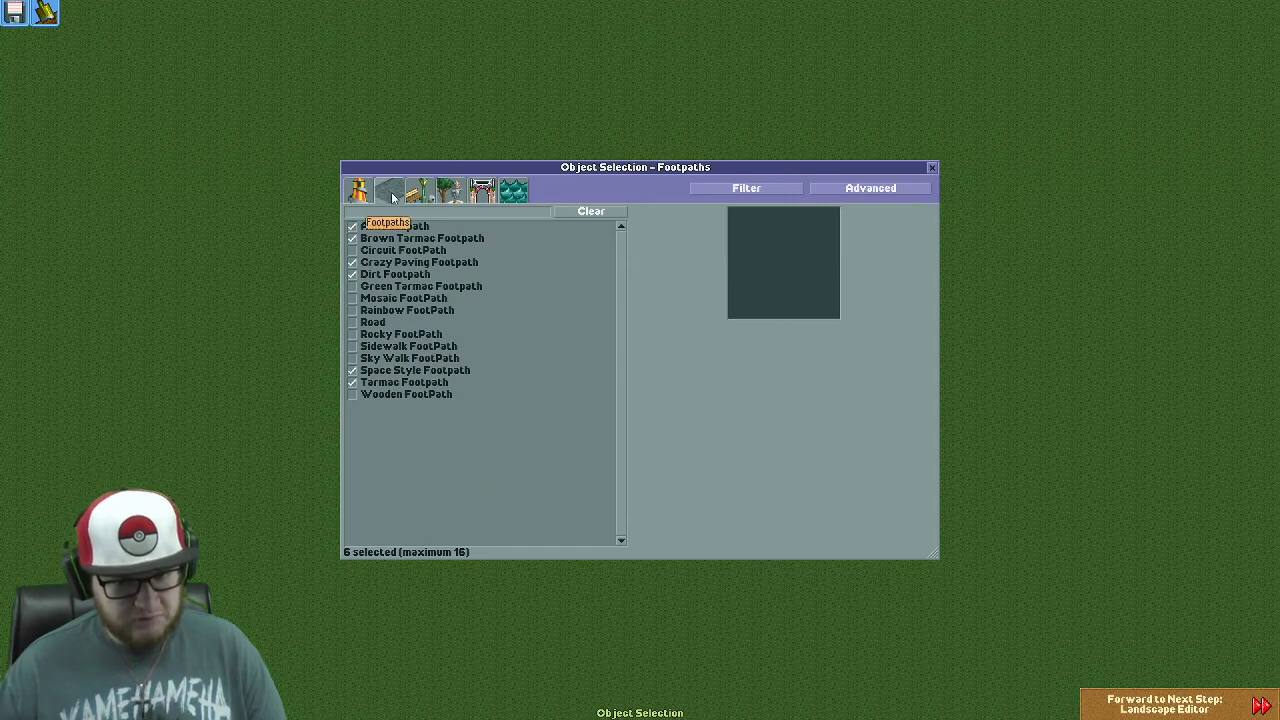
{"action": "left_click", "coordinate": [419, 190]}
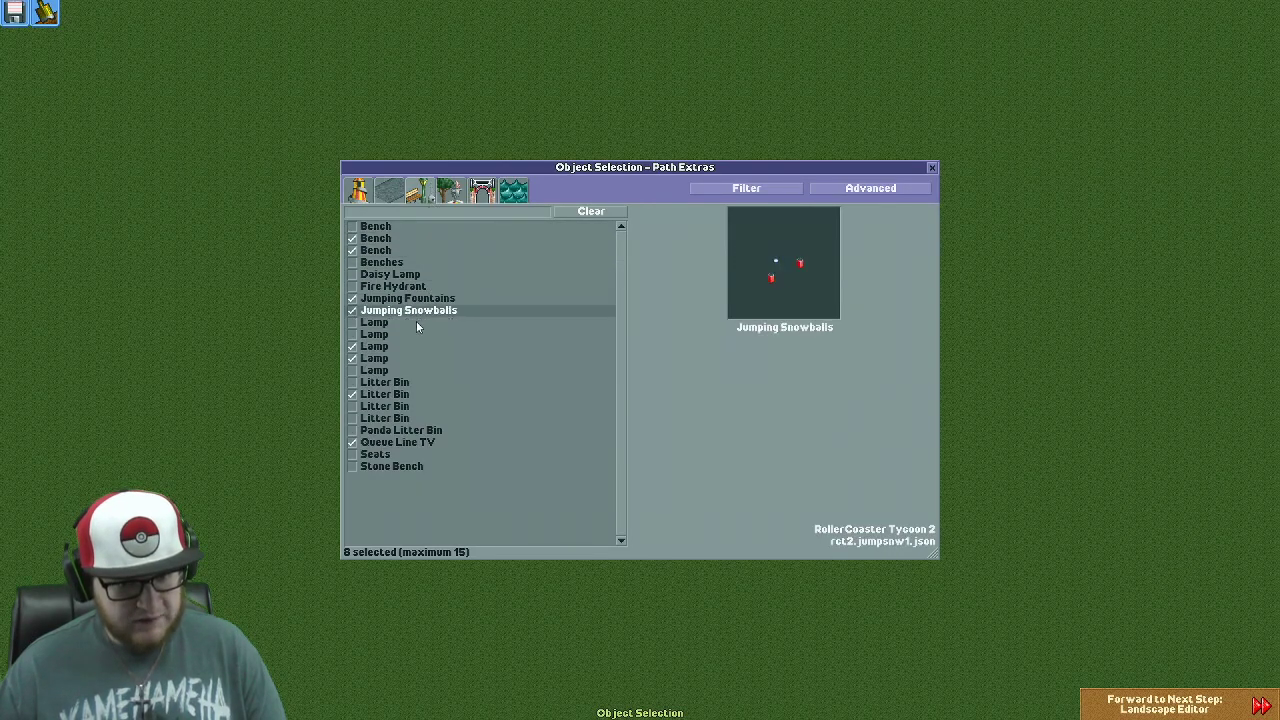
{"action": "left_click", "coordinate": [482, 190]}
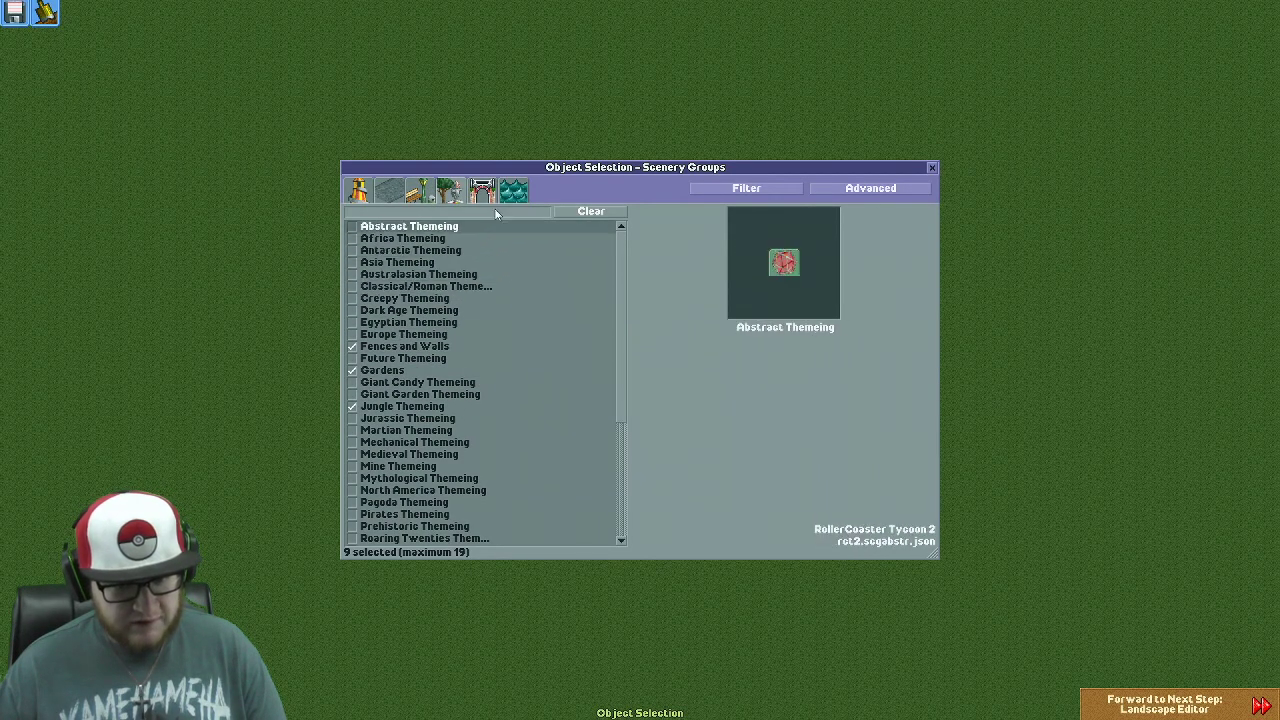
{"action": "left_click", "coordinate": [482, 190]}
{"action": "left_click", "coordinate": [513, 190]}
{"action": "left_click", "coordinate": [481, 194]}
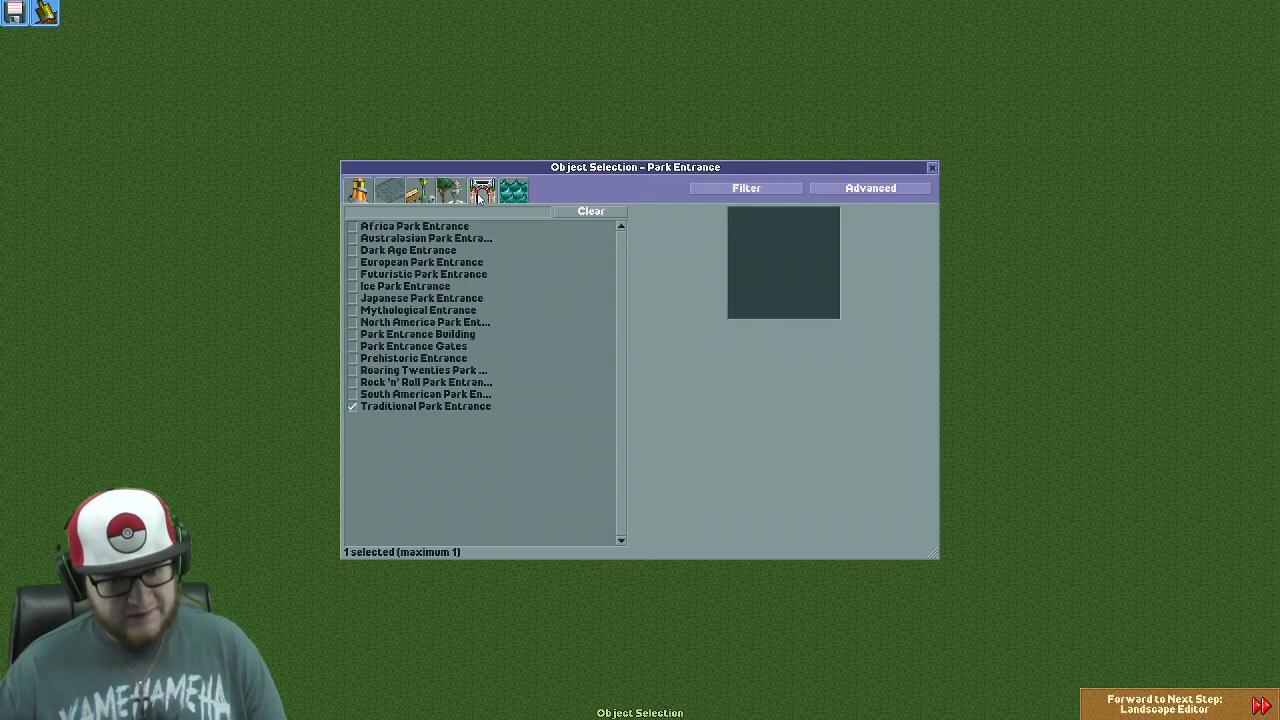
{"action": "left_click", "coordinate": [438, 200]}
{"action": "left_click", "coordinate": [410, 203]}
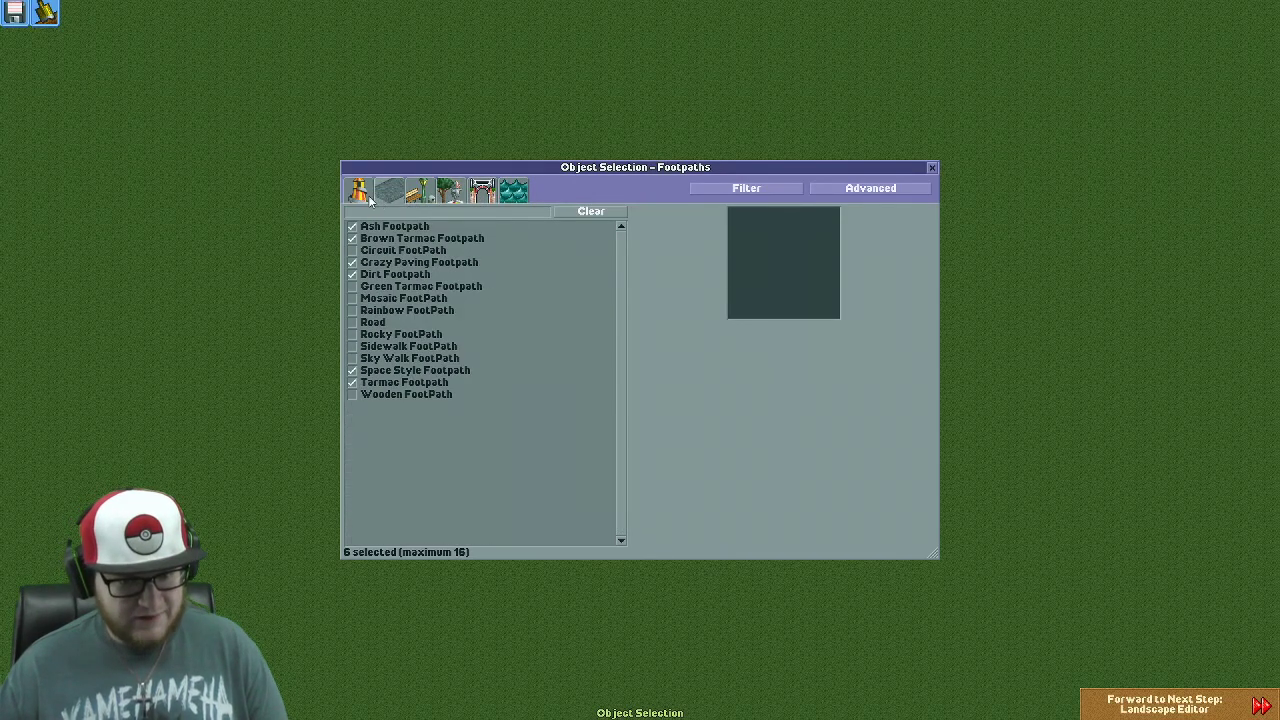
Add the Hot Chocolate Stall and Lemonade Stall from the shops and stalls list.
{"action": "left_click", "coordinate": [362, 197]}
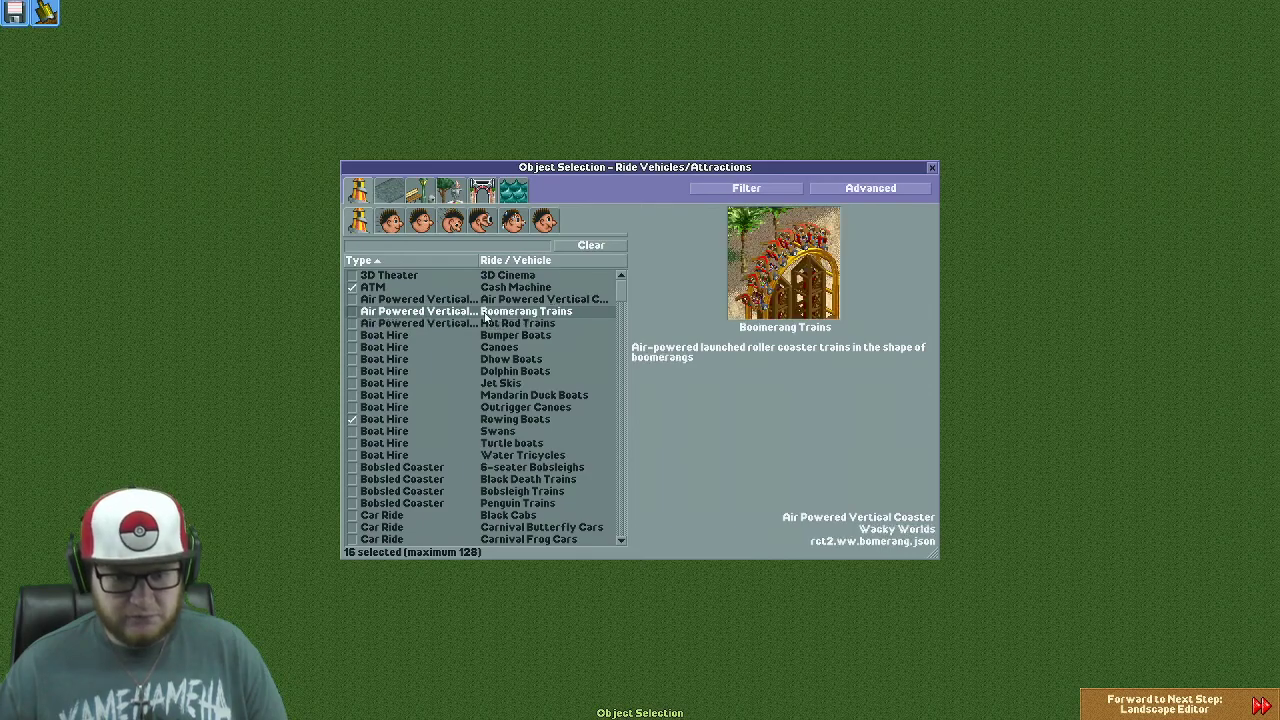
{"action": "left_click", "coordinate": [545, 228]}
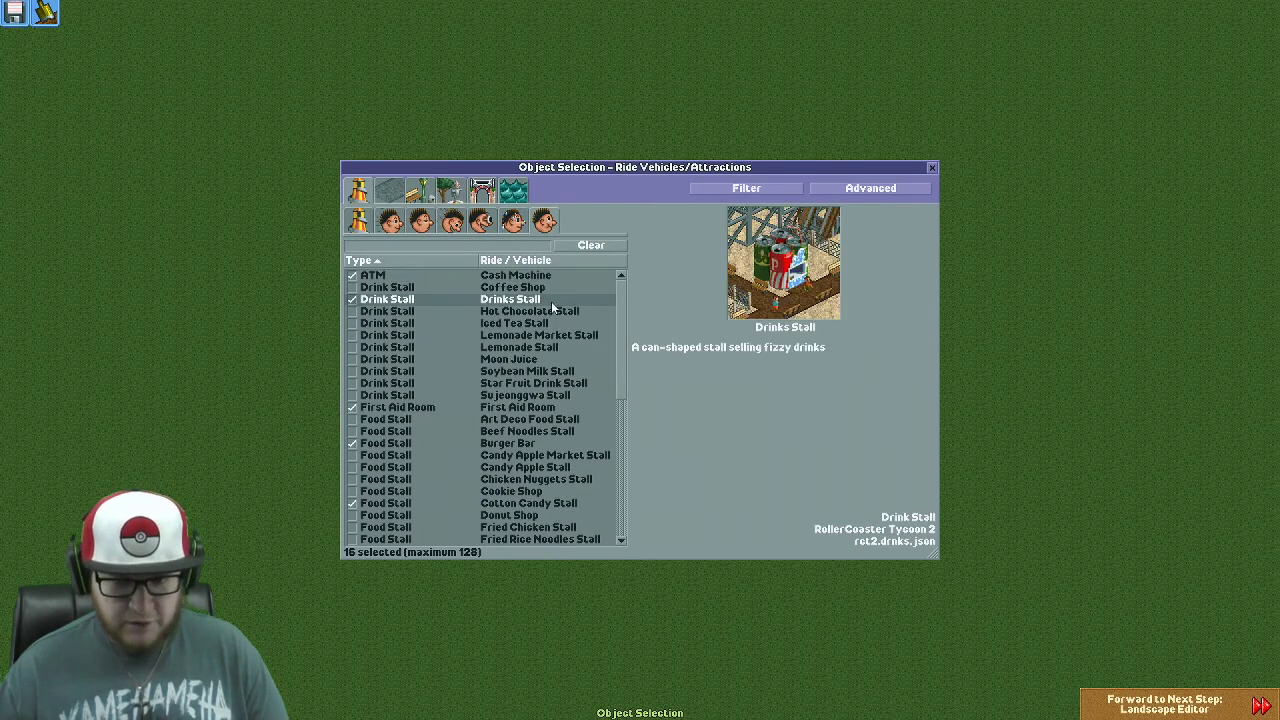
{"action": "scroll", "coordinate": [554, 367], "scroll_direction": "down", "scroll_amount": 5}
{"action": "scroll", "coordinate": [556, 368], "scroll_direction": "up", "scroll_amount": 5}
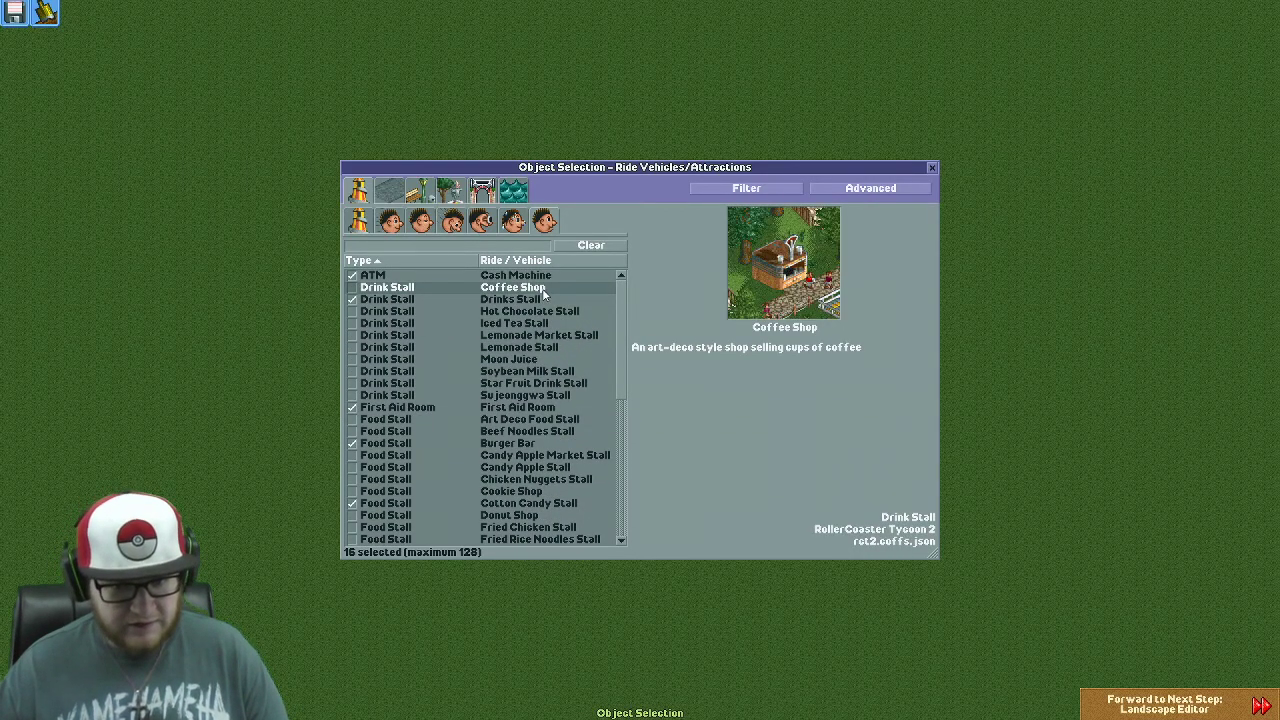
{"action": "left_click", "coordinate": [546, 311]}
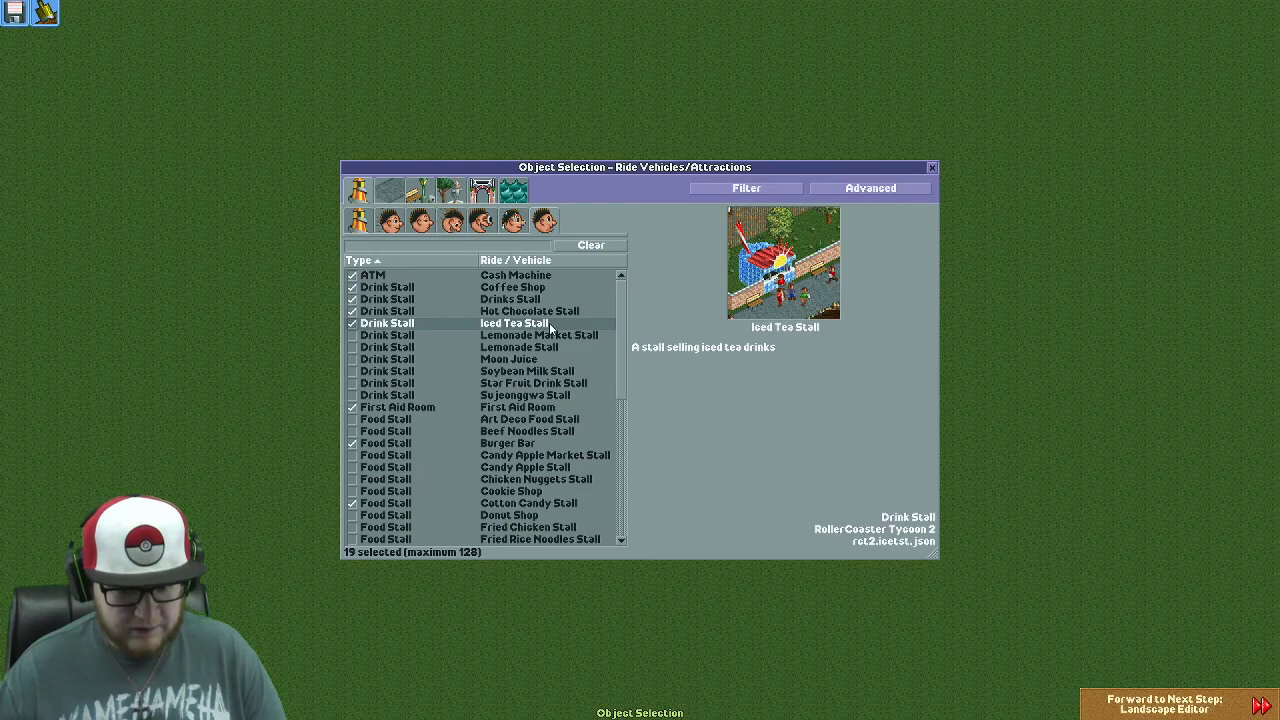
{"action": "left_click", "coordinate": [562, 349]}
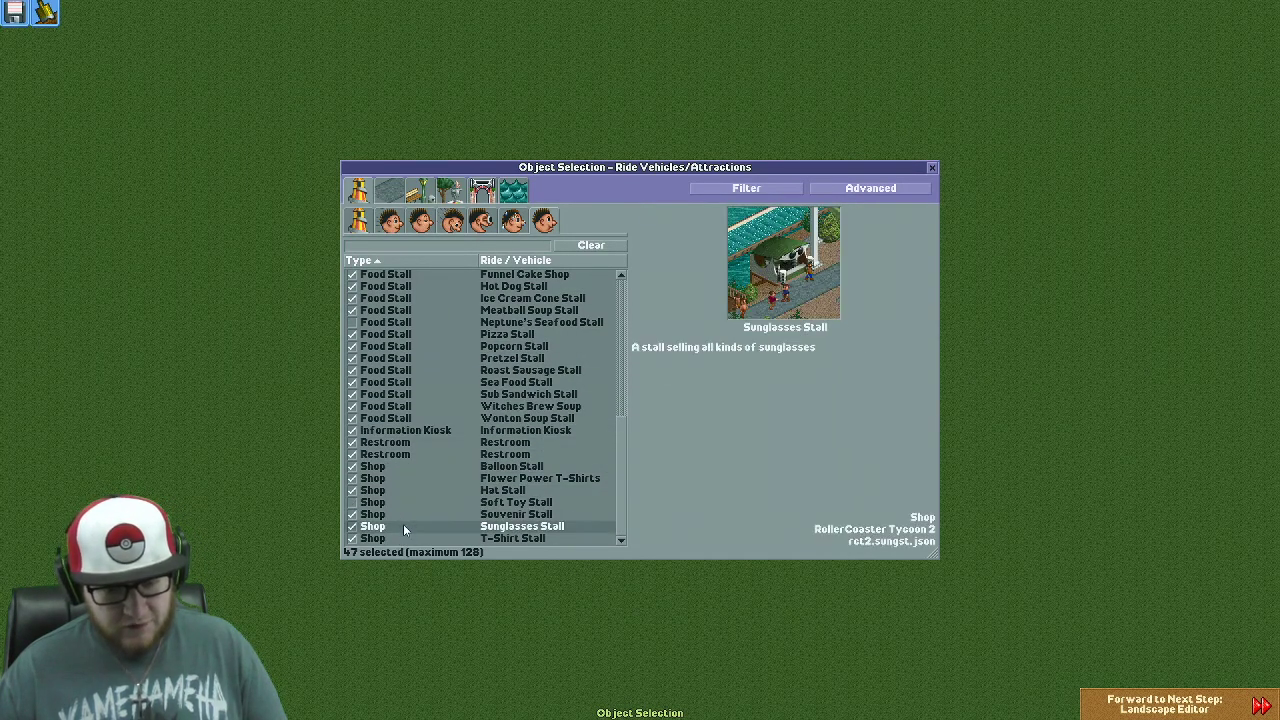
Add the Dinghy Slide water ride, then browse transport, gentle rides and roller coasters.
{"action": "left_click", "coordinate": [516, 222]}
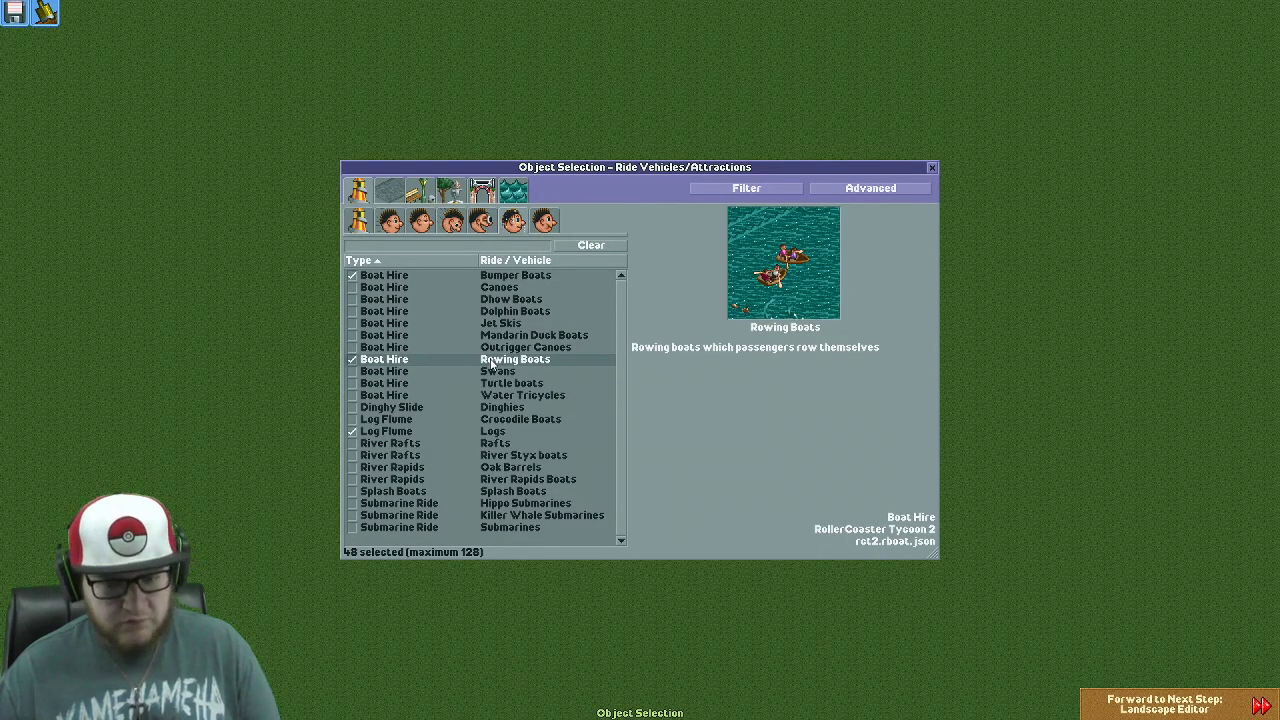
{"action": "left_click", "coordinate": [485, 407]}
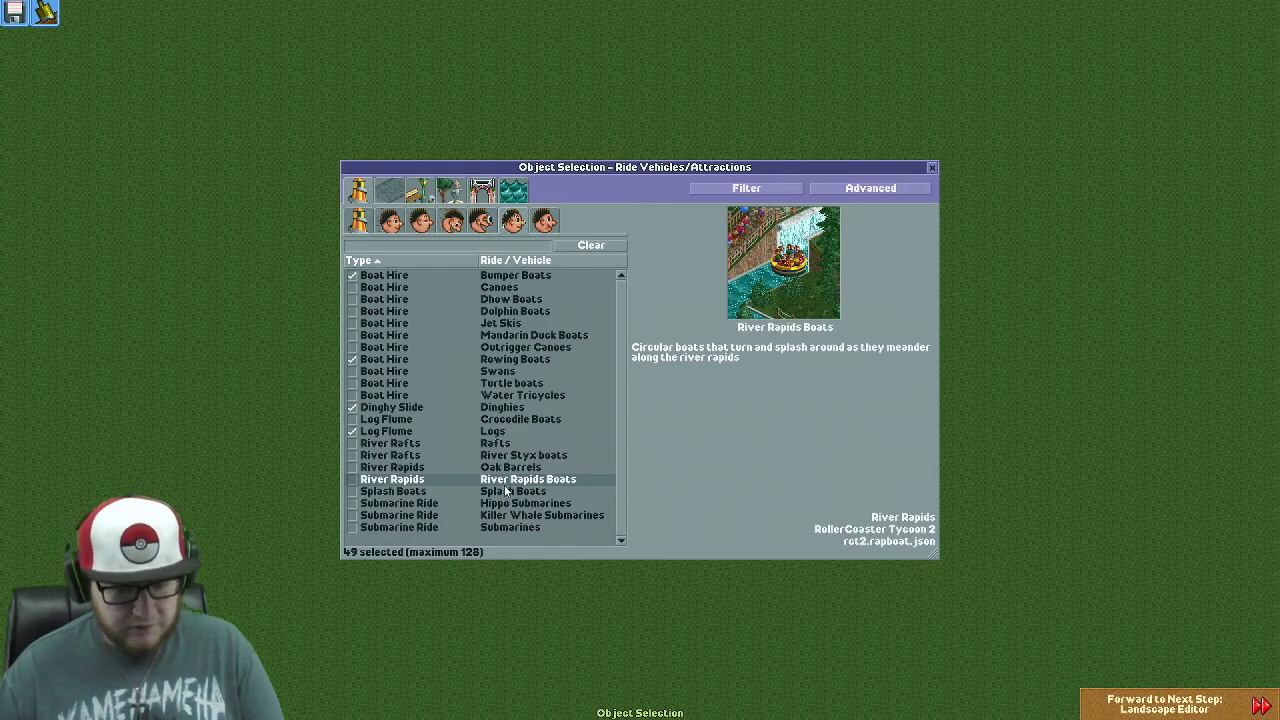
{"action": "left_click", "coordinate": [422, 222]}
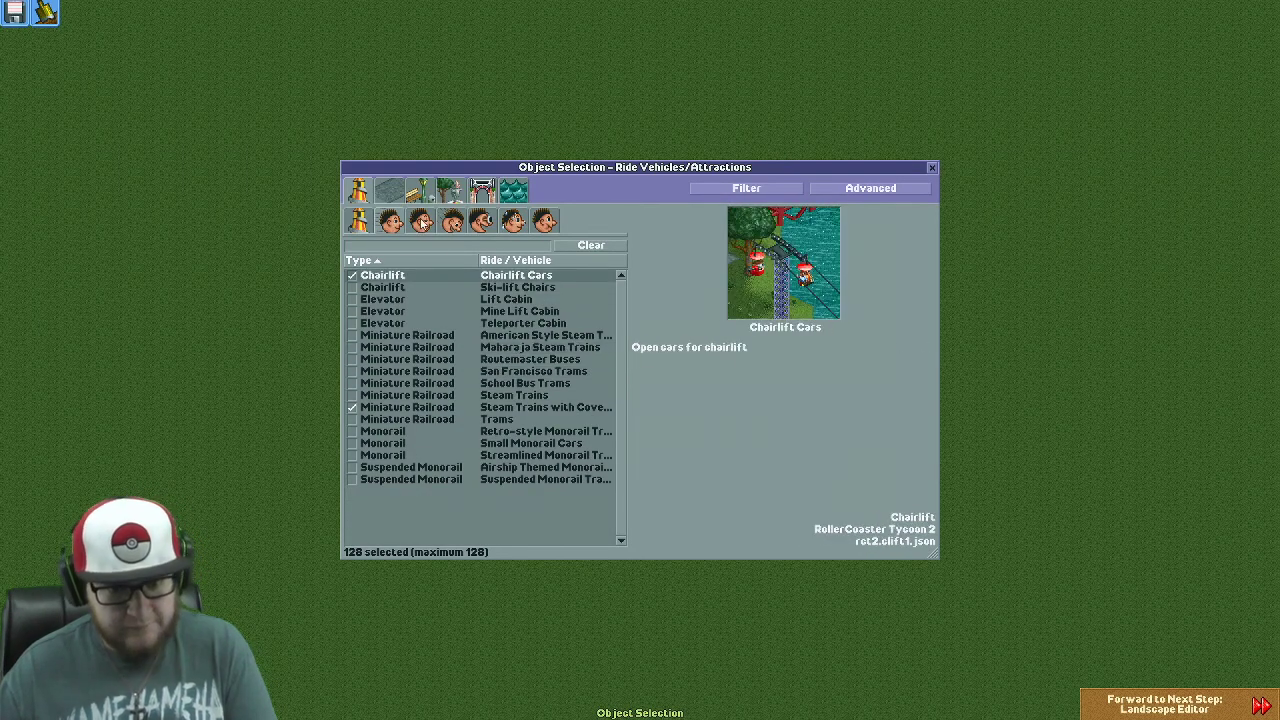
{"action": "left_click", "coordinate": [422, 222]}
{"action": "scroll", "coordinate": [480, 400], "scroll_direction": "down", "scroll_amount": 2}
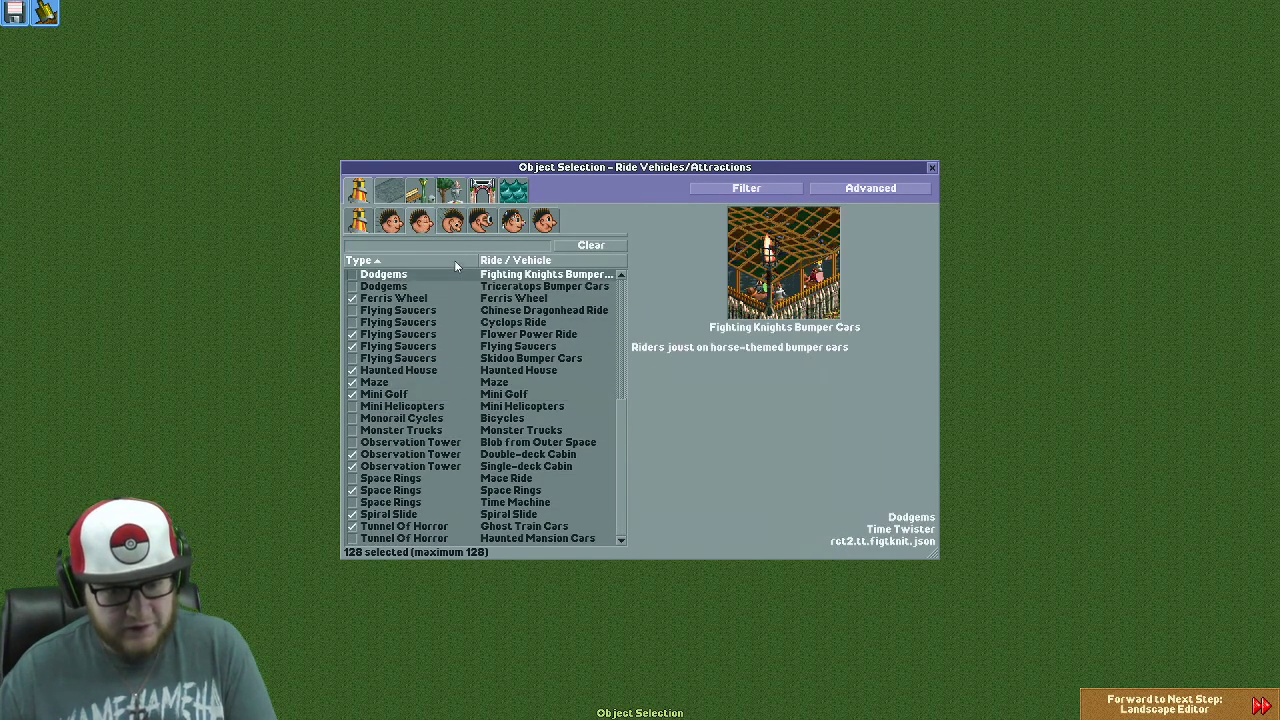
{"action": "left_click", "coordinate": [452, 222]}
{"action": "scroll", "coordinate": [470, 300], "scroll_direction": "down", "scroll_amount": 20}
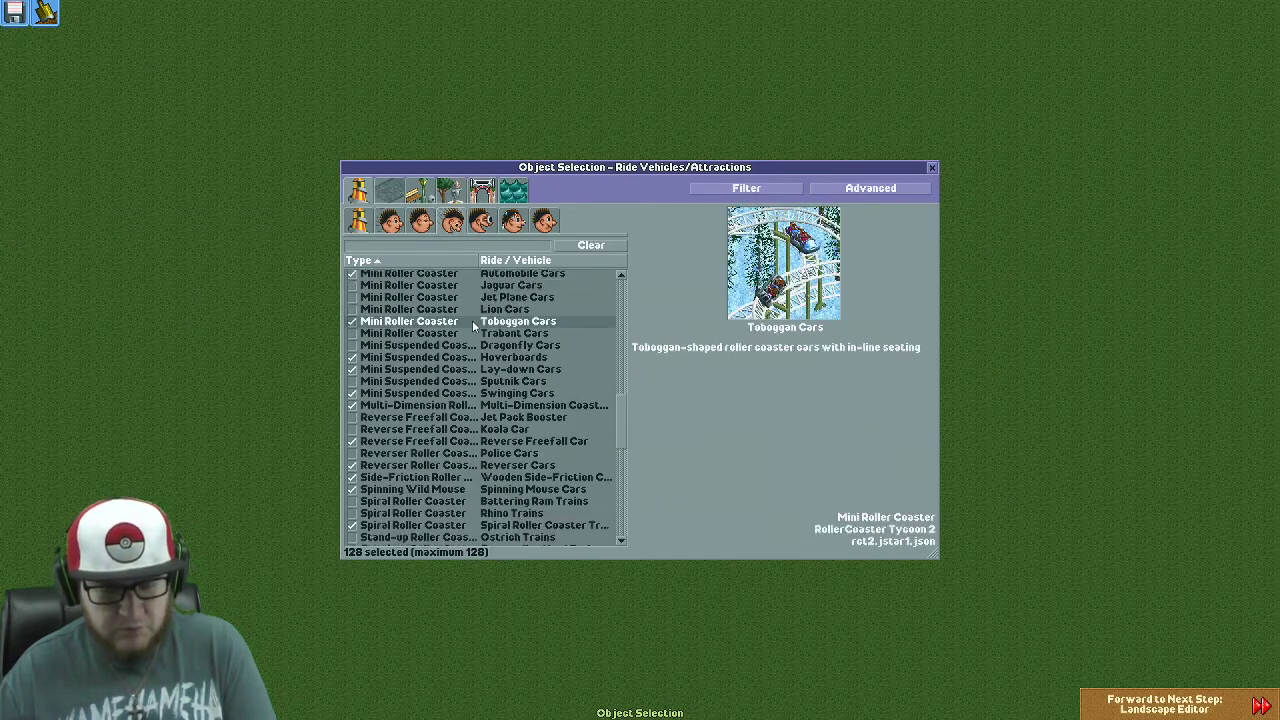
{"action": "scroll", "coordinate": [473, 323], "scroll_direction": "down", "scroll_amount": 10}
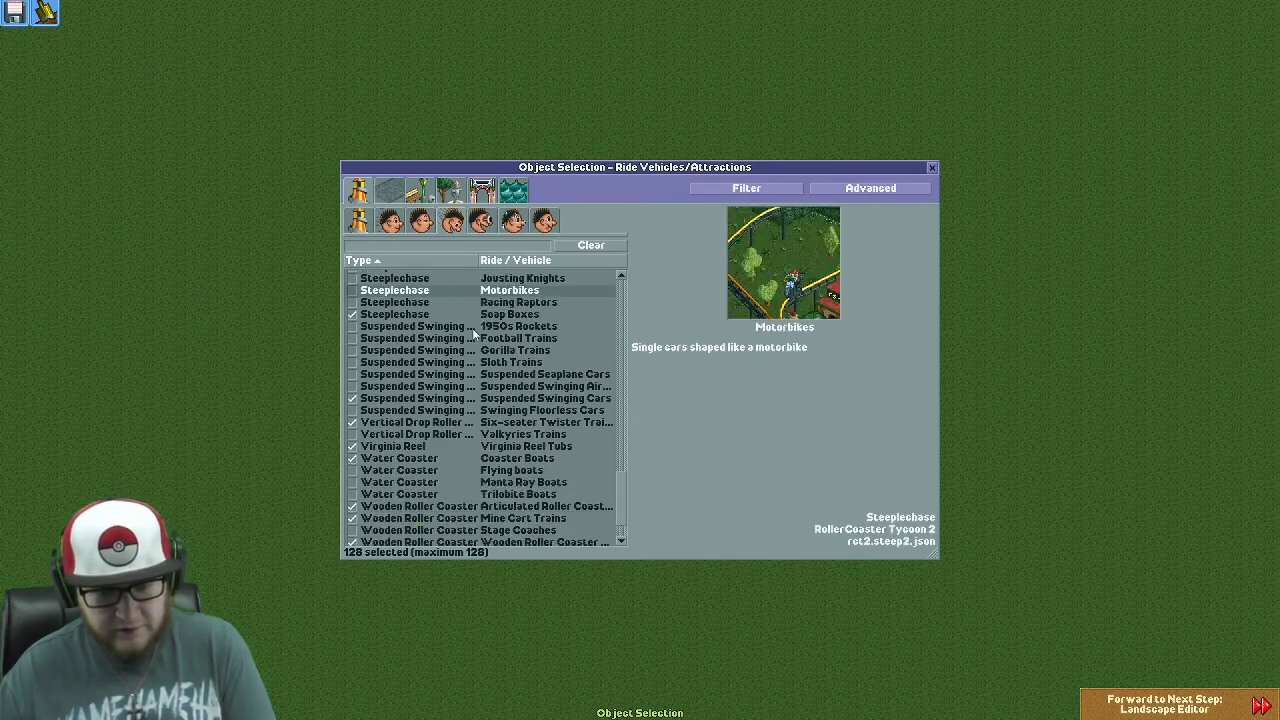
Check thrill rides and shops, then include all 15 footpath types.
{"action": "left_click", "coordinate": [481, 222]}
{"action": "scroll", "coordinate": [502, 313], "scroll_direction": "down", "scroll_amount": 3}
{"action": "scroll", "coordinate": [502, 316], "scroll_direction": "down", "scroll_amount": 1}
{"action": "left_click", "coordinate": [544, 222]}
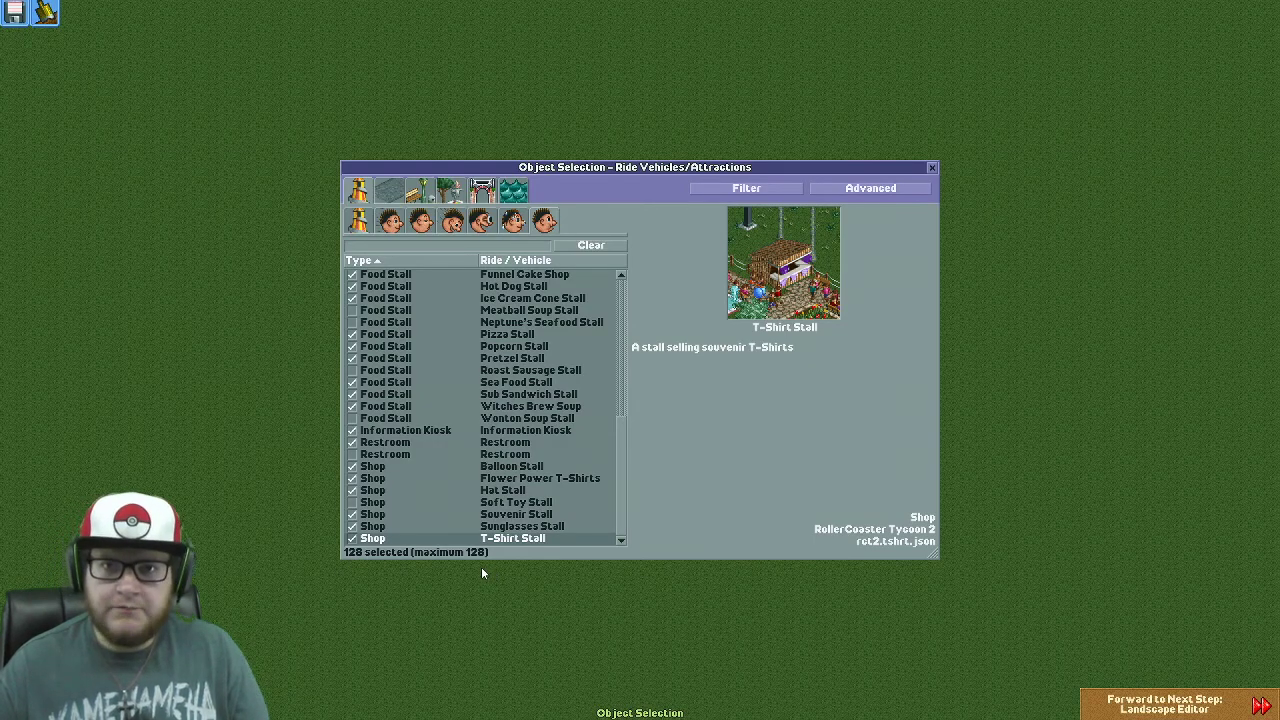
{"action": "left_click", "coordinate": [389, 190]}
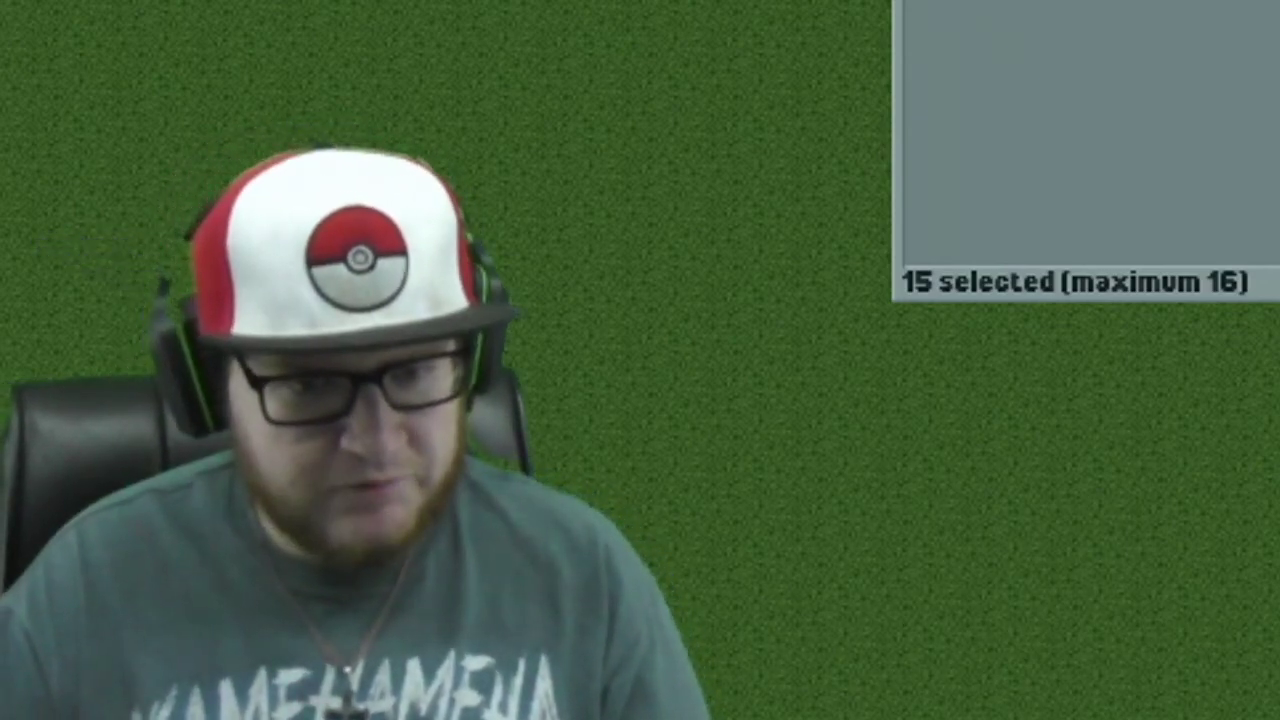
Bring up the Path Extras list, showing 8 of 15 items selected.
{"action": "left_click", "coordinate": [428, 191]}
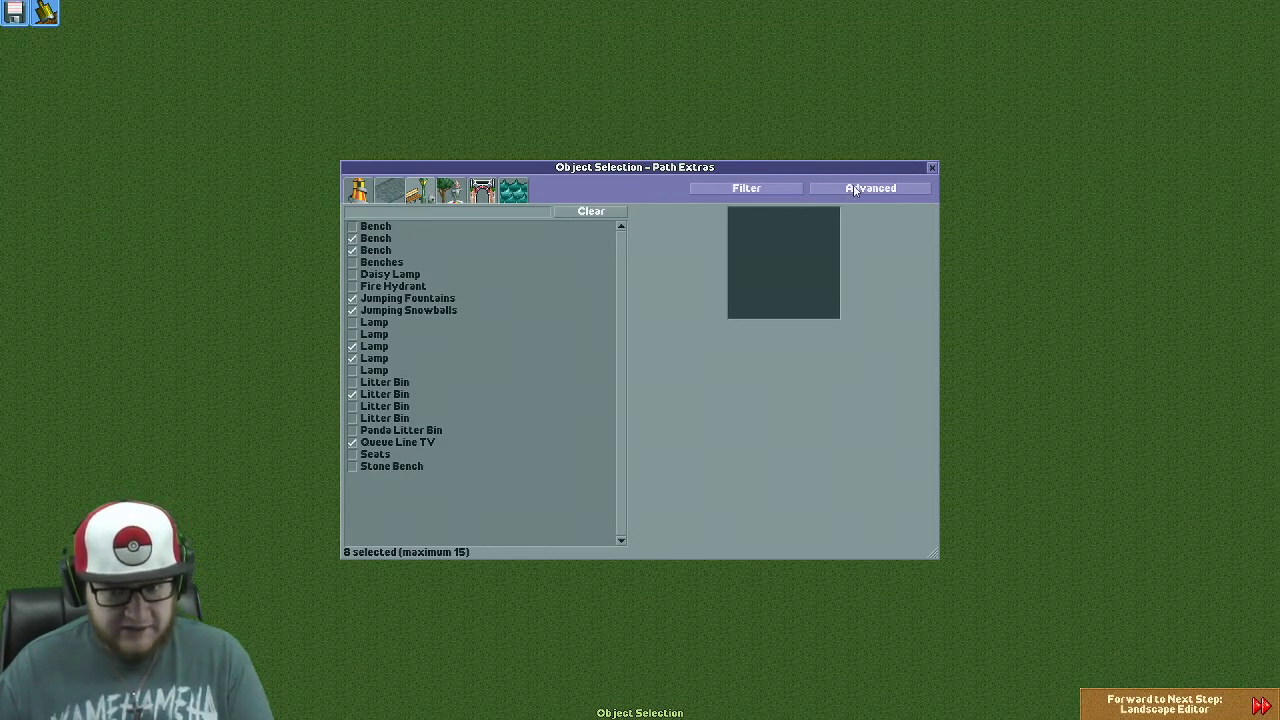
Reveal advanced categories, scroll through Large Scenery and Walls/Fences, then hide them again.
{"action": "left_click", "coordinate": [853, 190]}
{"action": "left_click", "coordinate": [419, 191]}
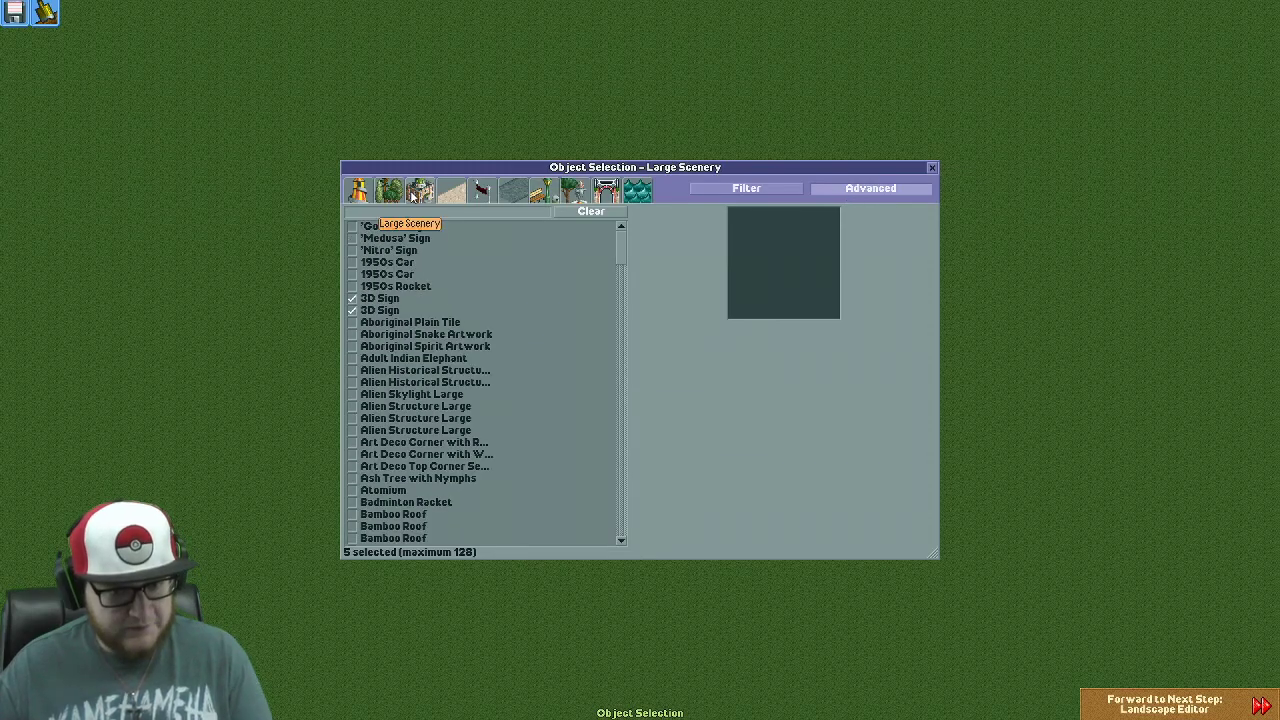
{"action": "scroll", "coordinate": [498, 298], "scroll_direction": "down", "scroll_amount": 10}
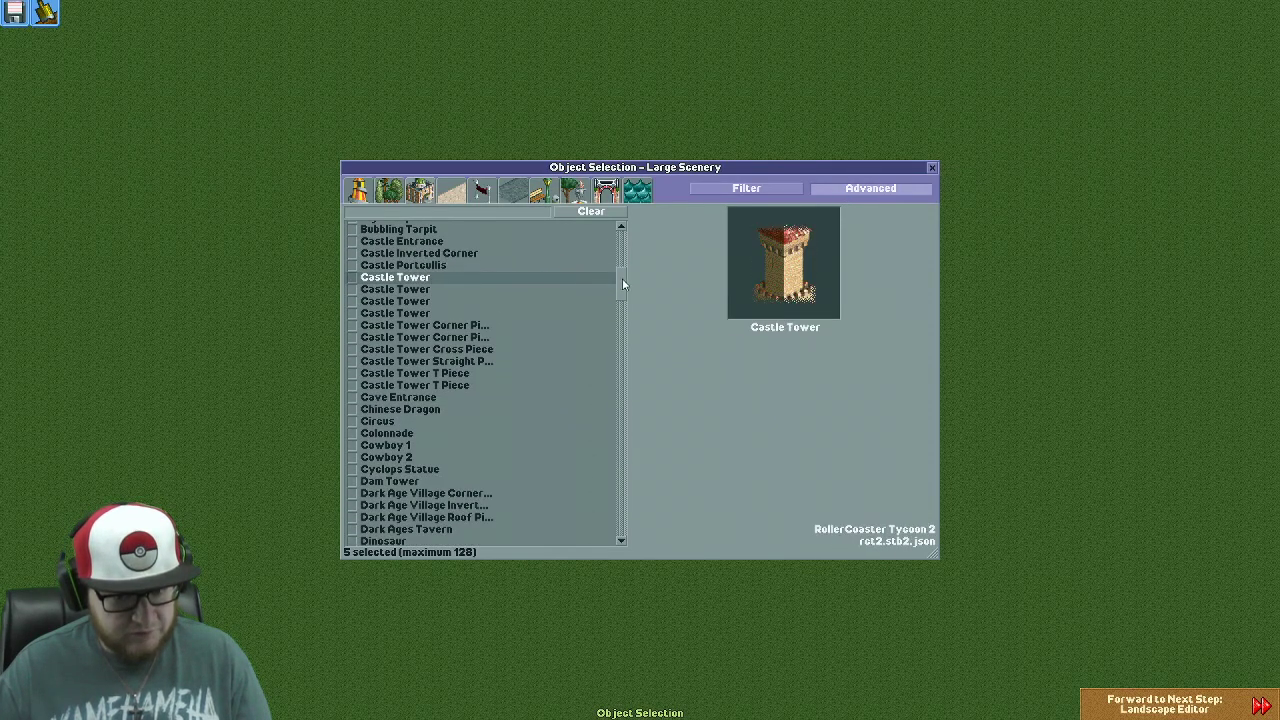
{"action": "left_click_drag", "start_coordinate": [622, 278], "coordinate": [621, 535]}
{"action": "left_click", "coordinate": [454, 191]}
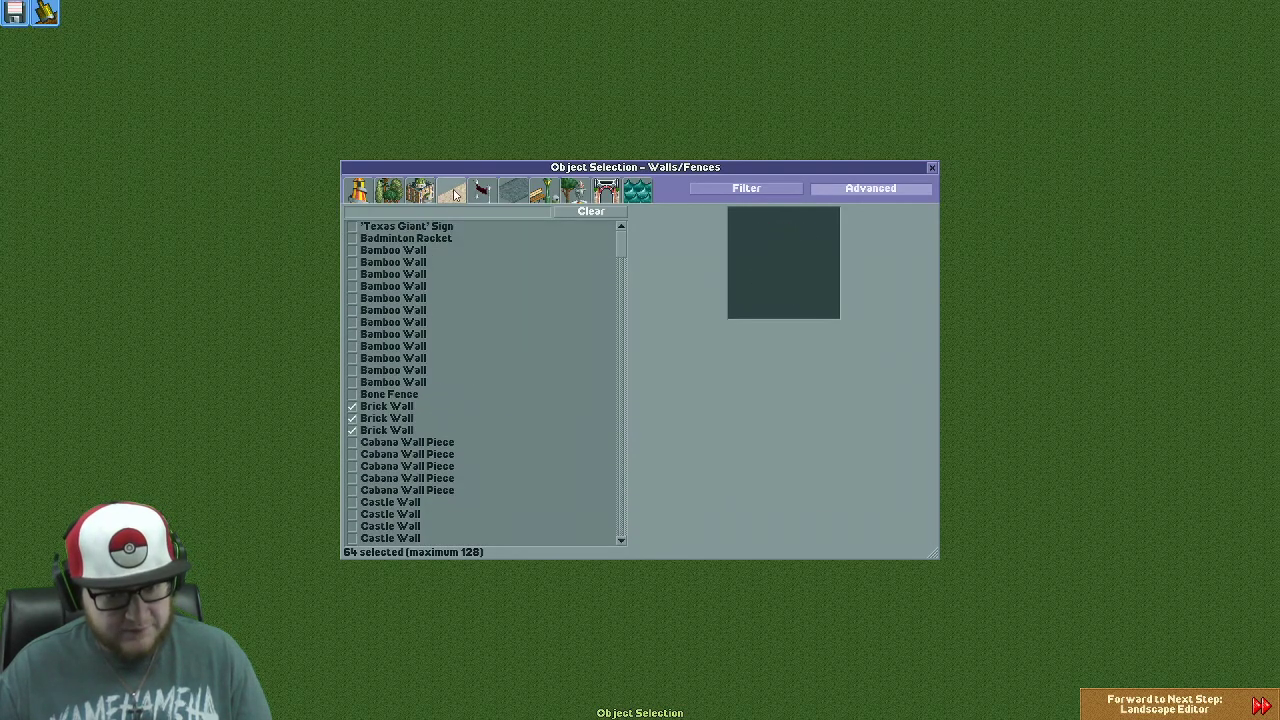
{"action": "scroll", "coordinate": [624, 270], "scroll_direction": "down", "scroll_amount": 5}
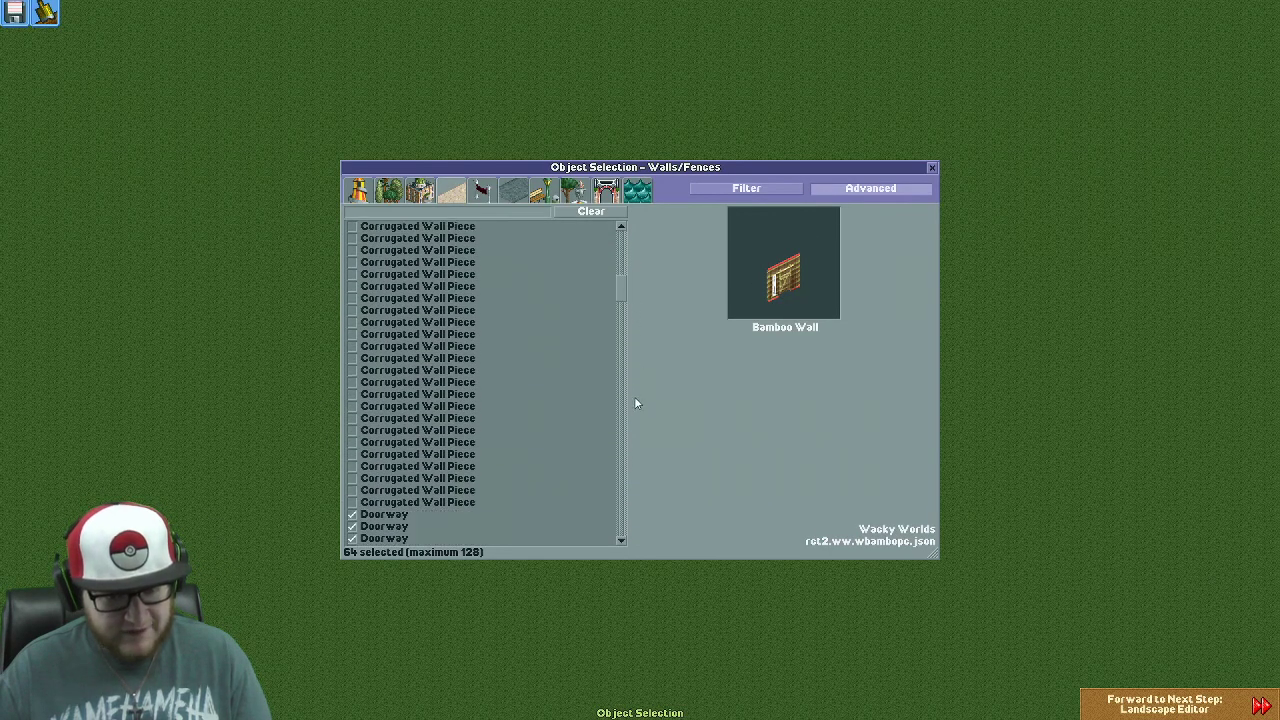
{"action": "scroll", "coordinate": [617, 321], "scroll_direction": "down", "scroll_amount": 5}
{"action": "left_click_drag", "start_coordinate": [617, 321], "coordinate": [585, 534]}
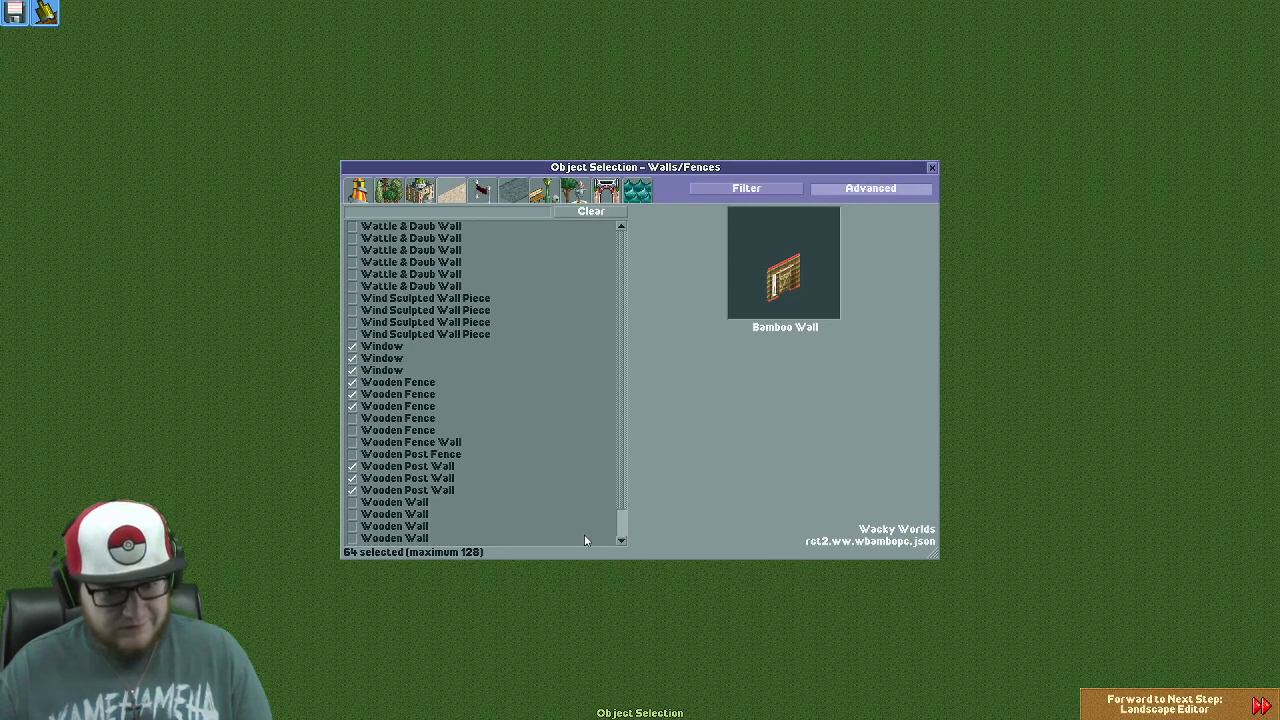
{"action": "left_click_drag", "start_coordinate": [585, 534], "coordinate": [613, 229]}
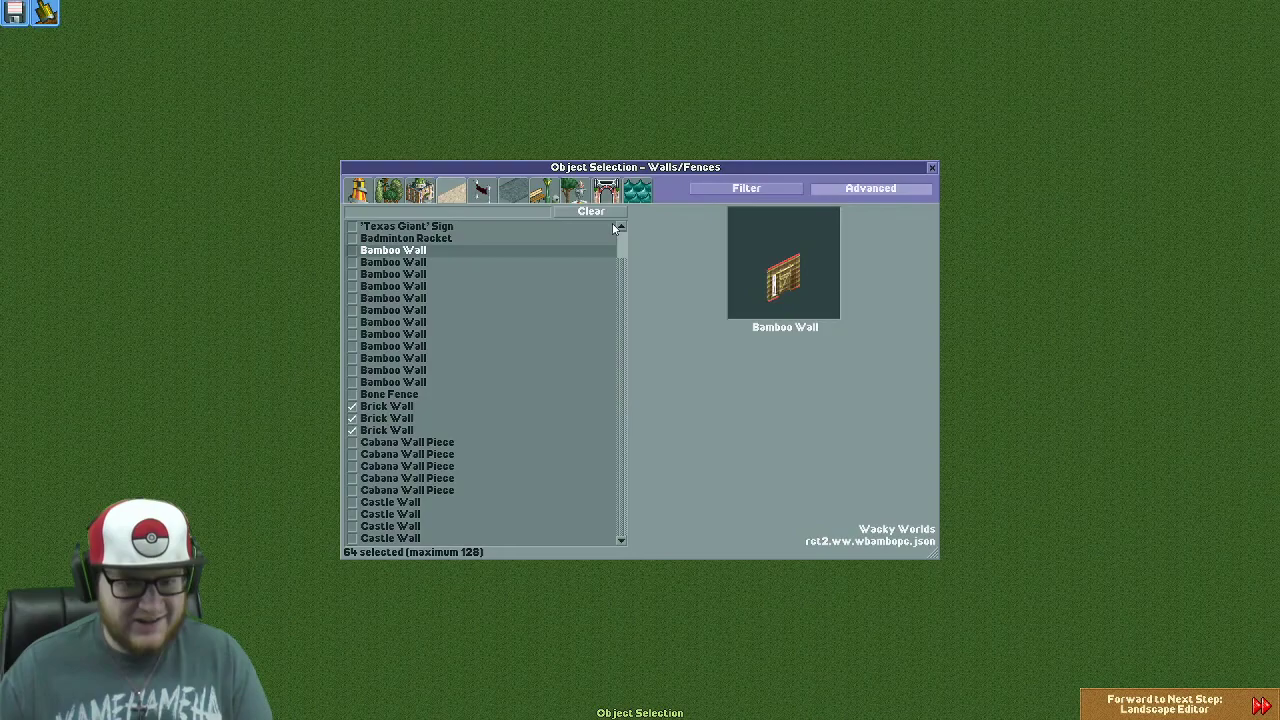
{"action": "left_click", "coordinate": [840, 192]}
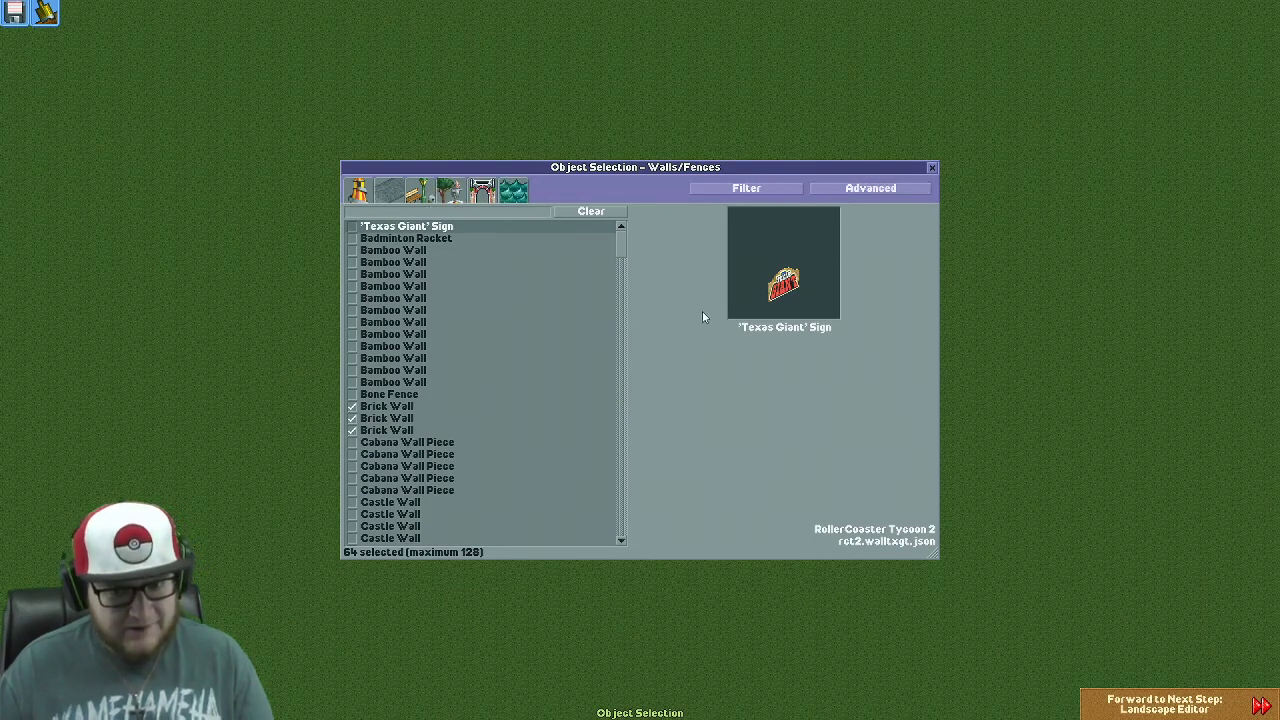
Add the Daisy Lamp, a Litter Bin and the Stone Bench to fill 15 path extras.
{"action": "left_click", "coordinate": [424, 192]}
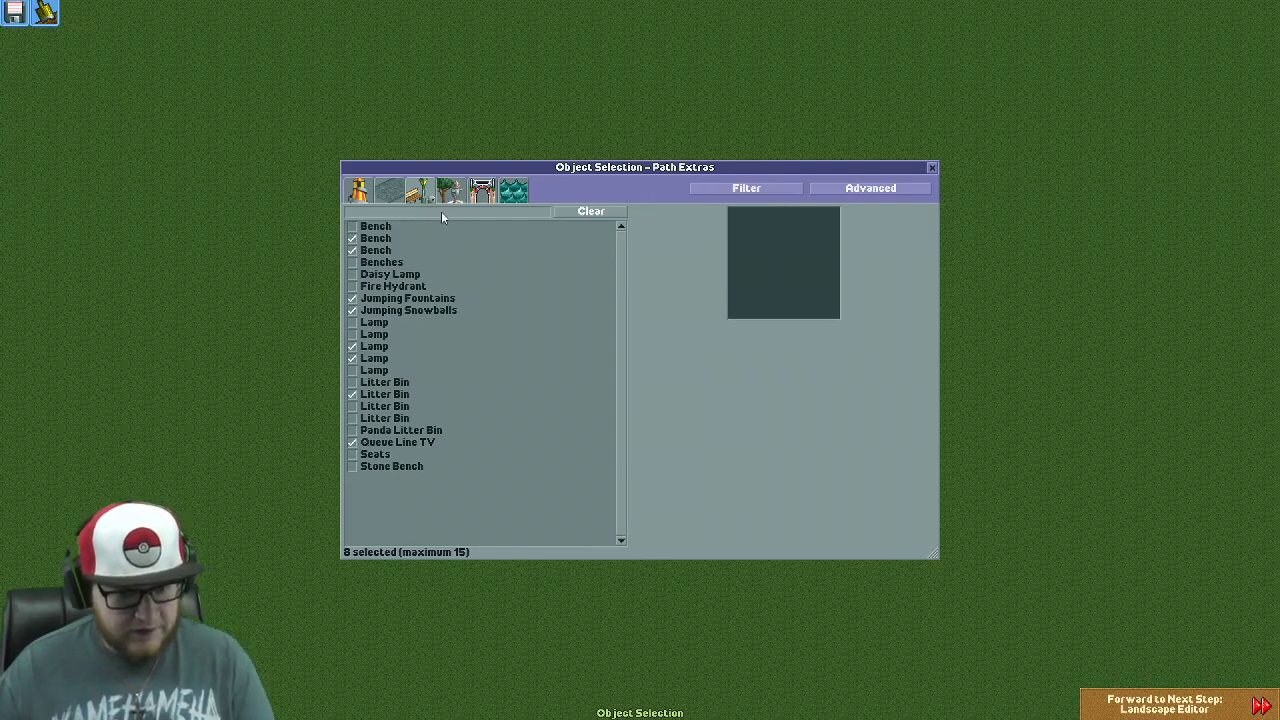
{"action": "left_click", "coordinate": [438, 274]}
{"action": "left_click", "coordinate": [440, 382]}
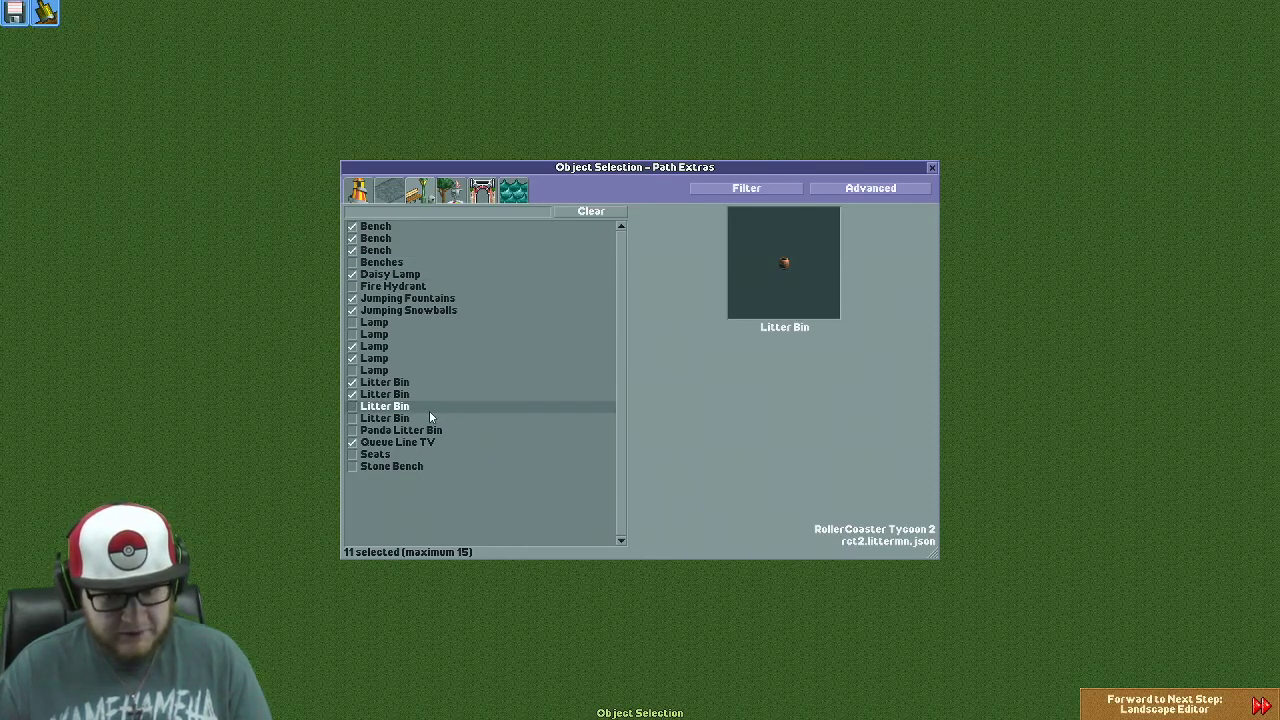
{"action": "left_click", "coordinate": [431, 467]}
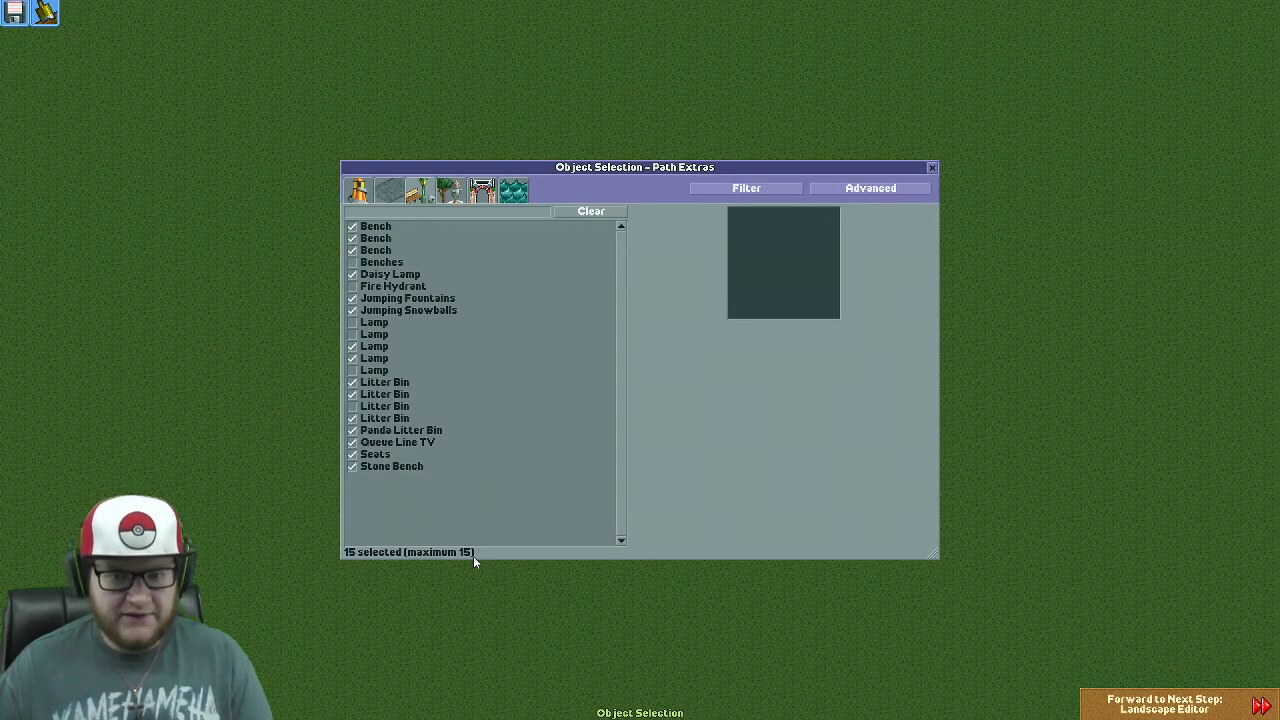
Toggle Egyptian Themeing on and off in Scenery Groups, leaving it unselected.
{"action": "left_click", "coordinate": [452, 190]}
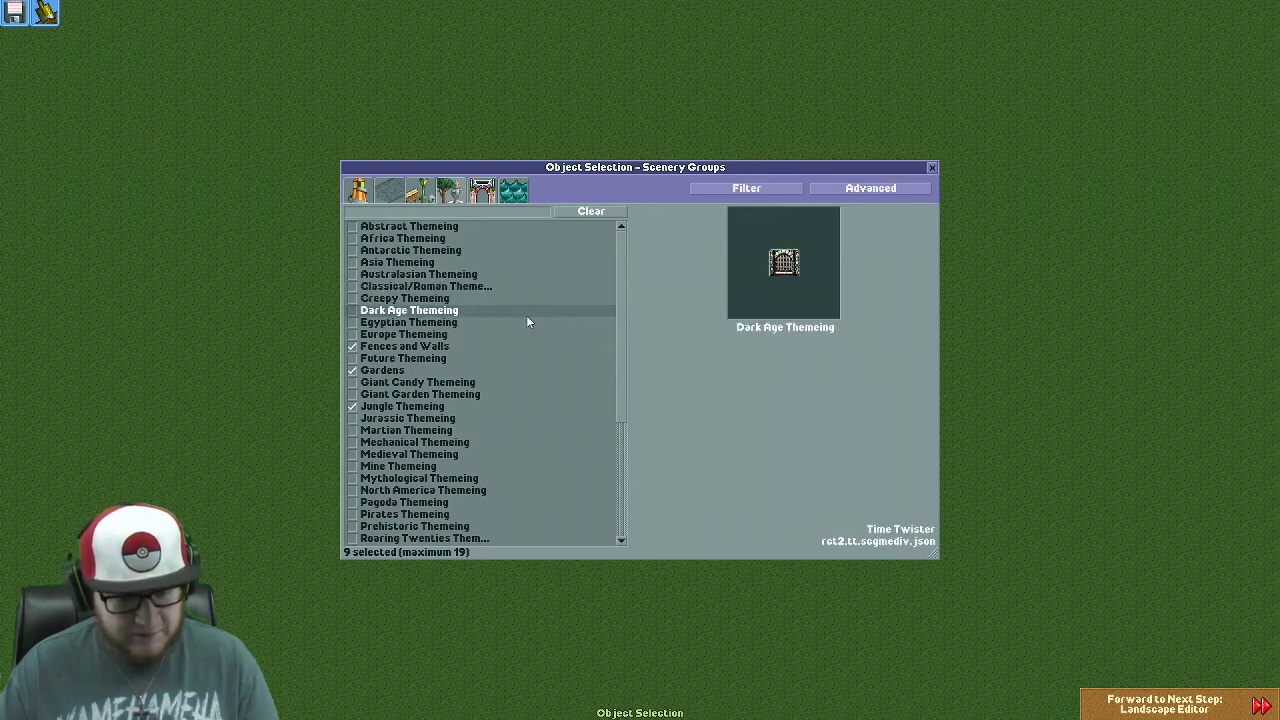
{"action": "left_click", "coordinate": [462, 328]}
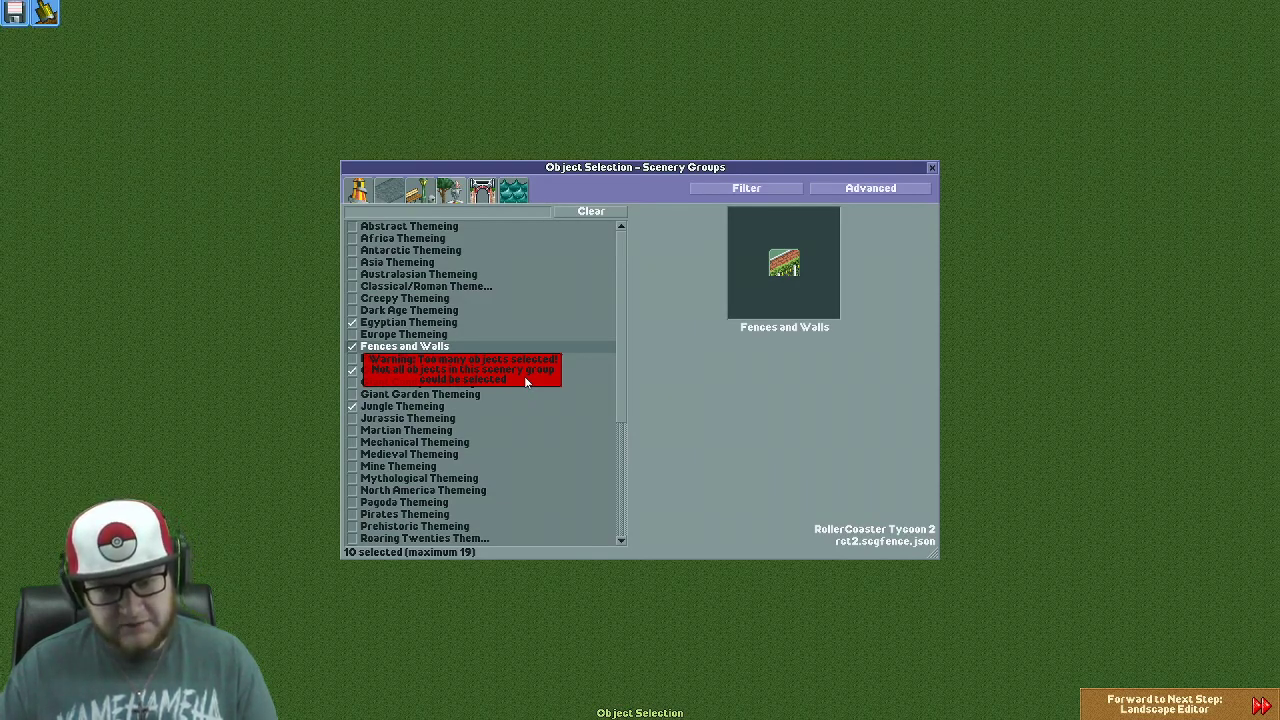
{"action": "left_click", "coordinate": [455, 324]}
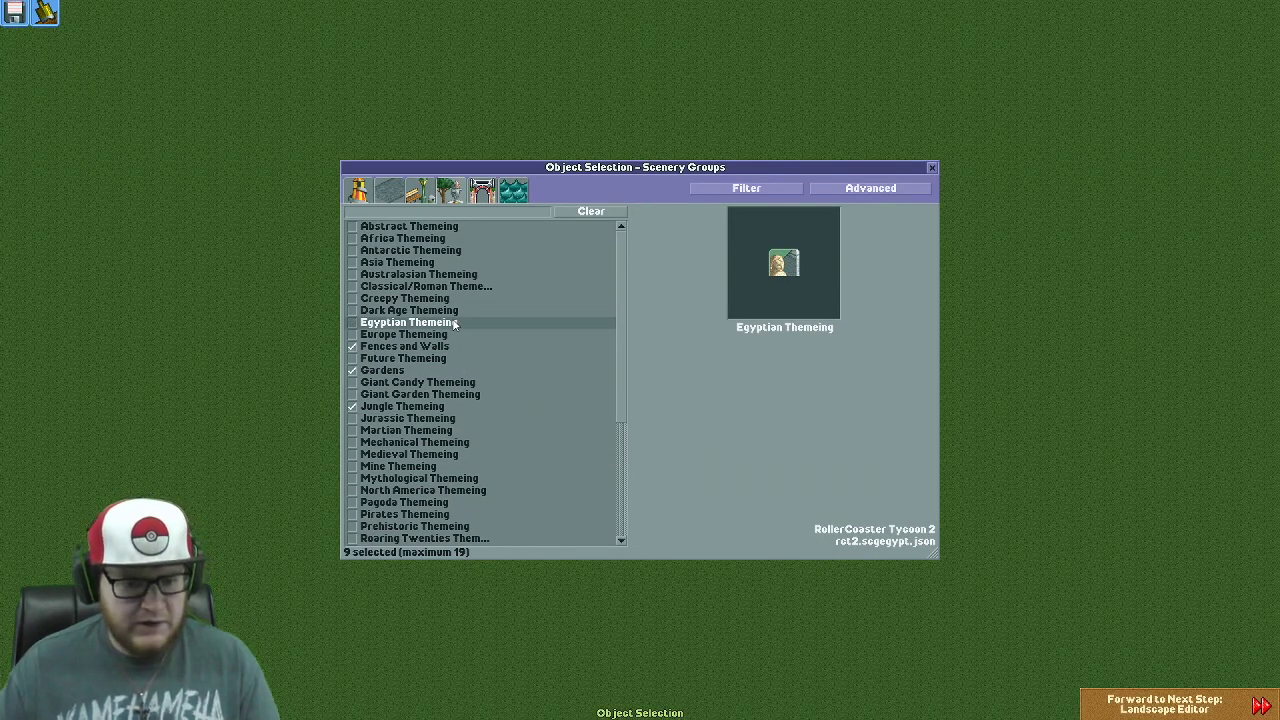
{"action": "left_click", "coordinate": [545, 325]}
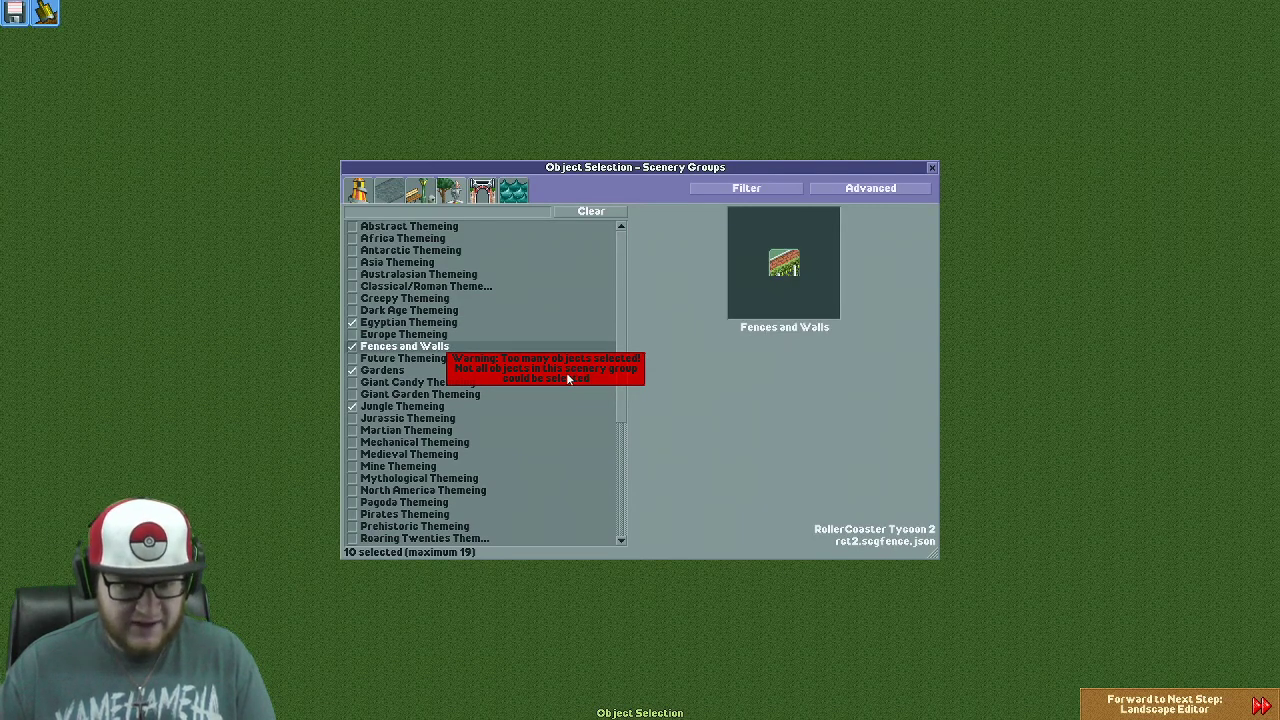
{"action": "left_click", "coordinate": [468, 322]}
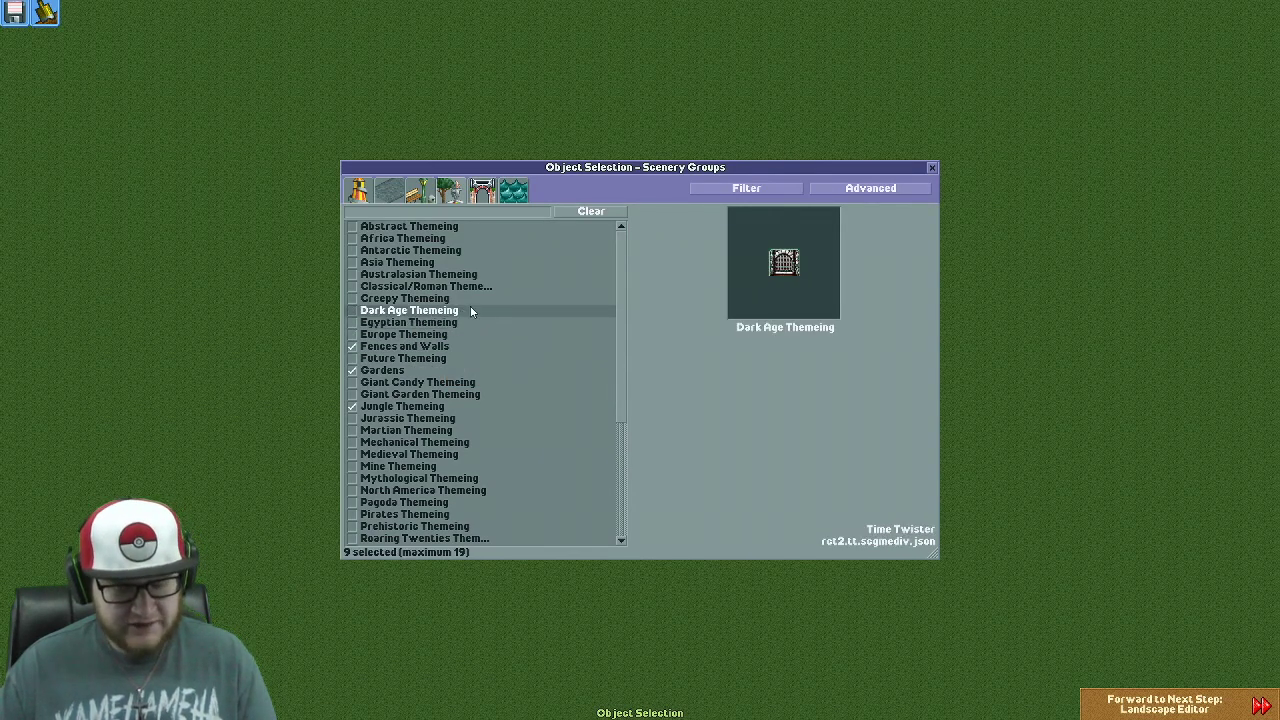
Add Future, Abstract and Spooky Themeing to reach 19 of 19 scenery groups.
{"action": "left_click", "coordinate": [448, 357]}
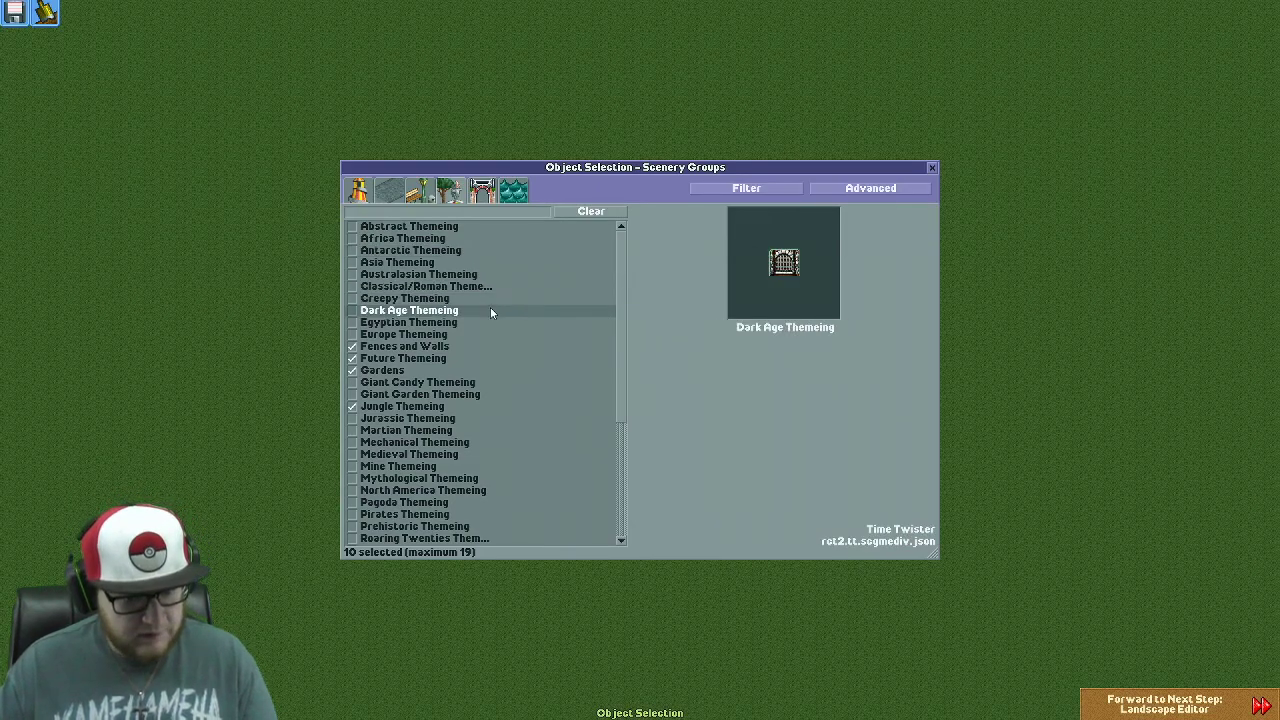
{"action": "scroll", "coordinate": [490, 307], "scroll_direction": "down", "scroll_amount": 4}
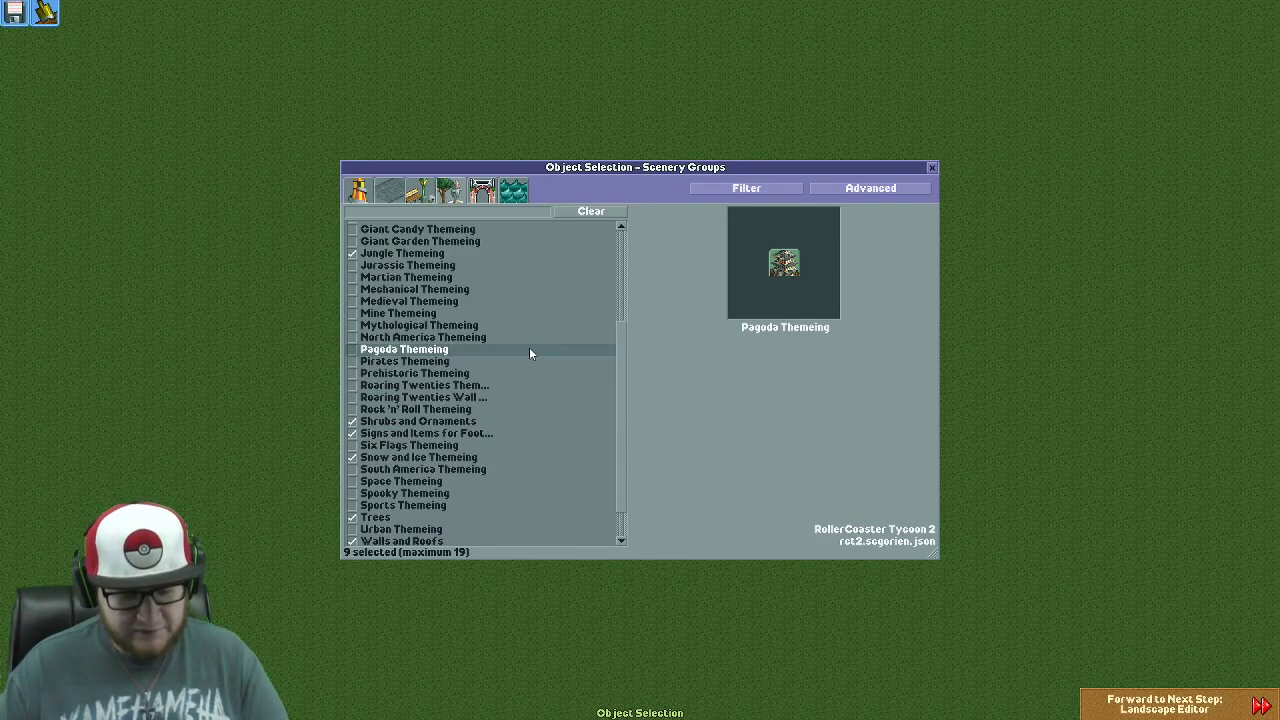
{"action": "scroll", "coordinate": [529, 347], "scroll_direction": "up", "scroll_amount": 4}
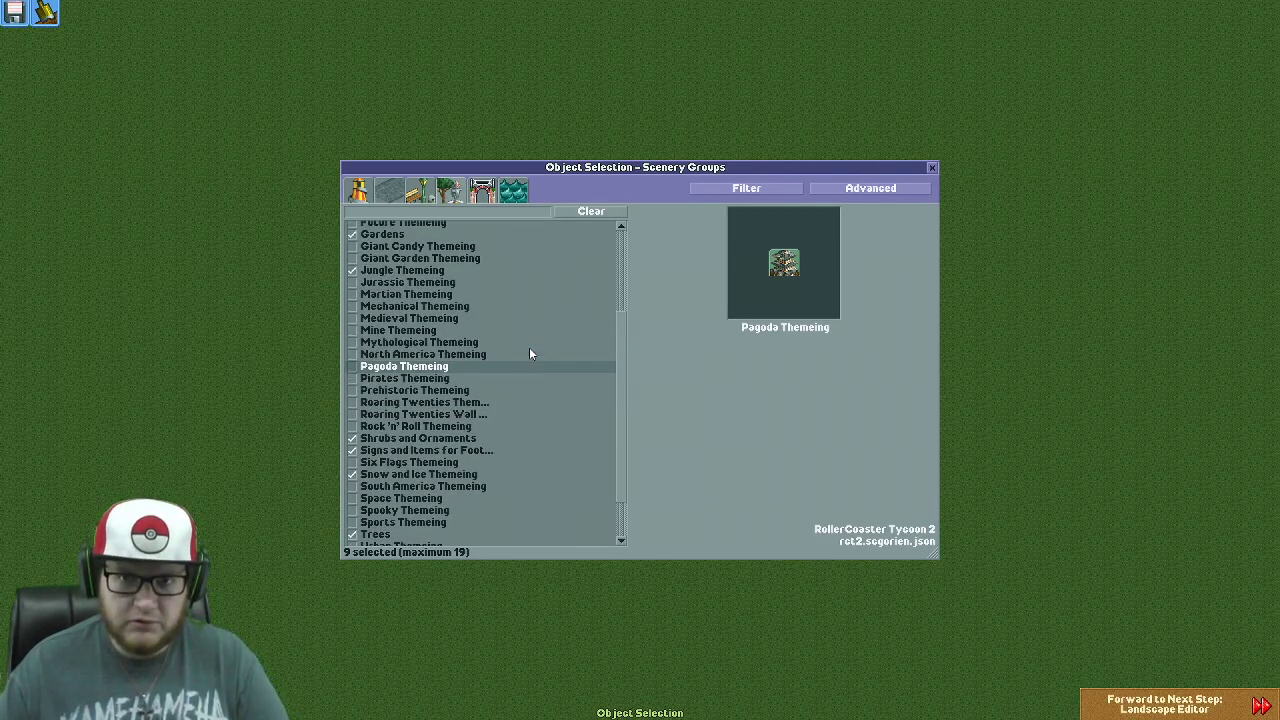
{"action": "left_click", "coordinate": [466, 228]}
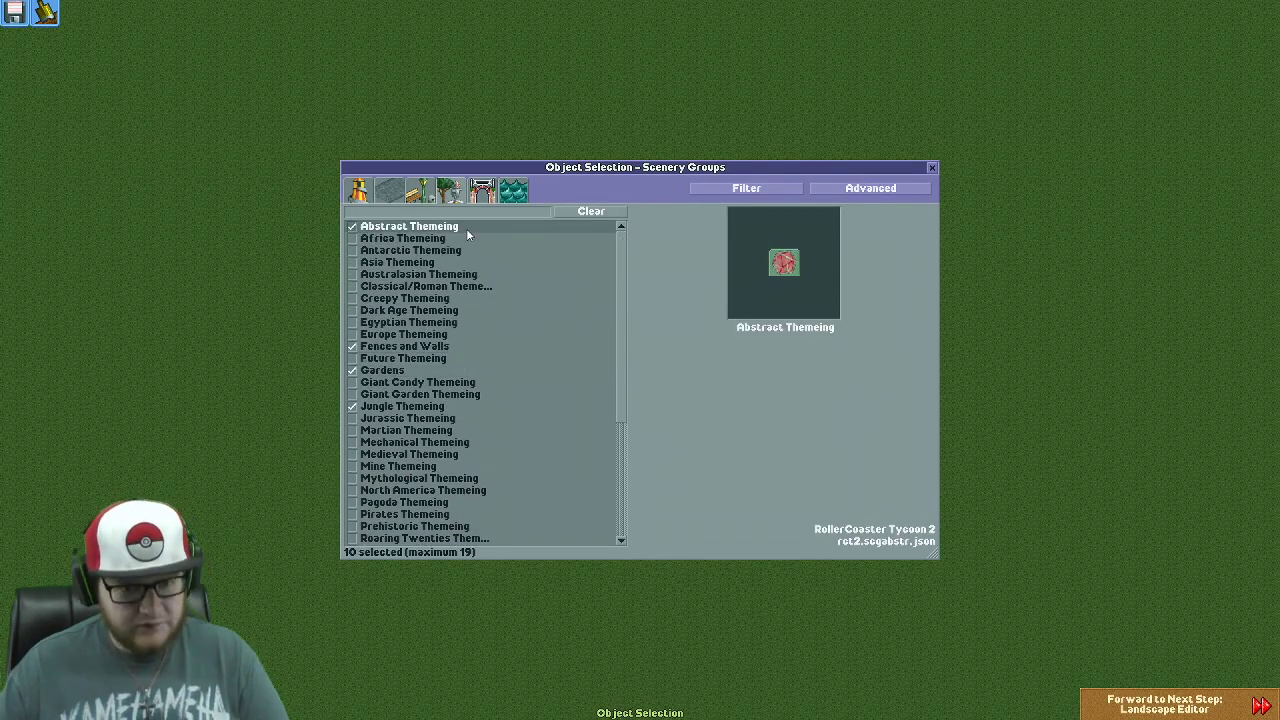
{"action": "left_click", "coordinate": [428, 361]}
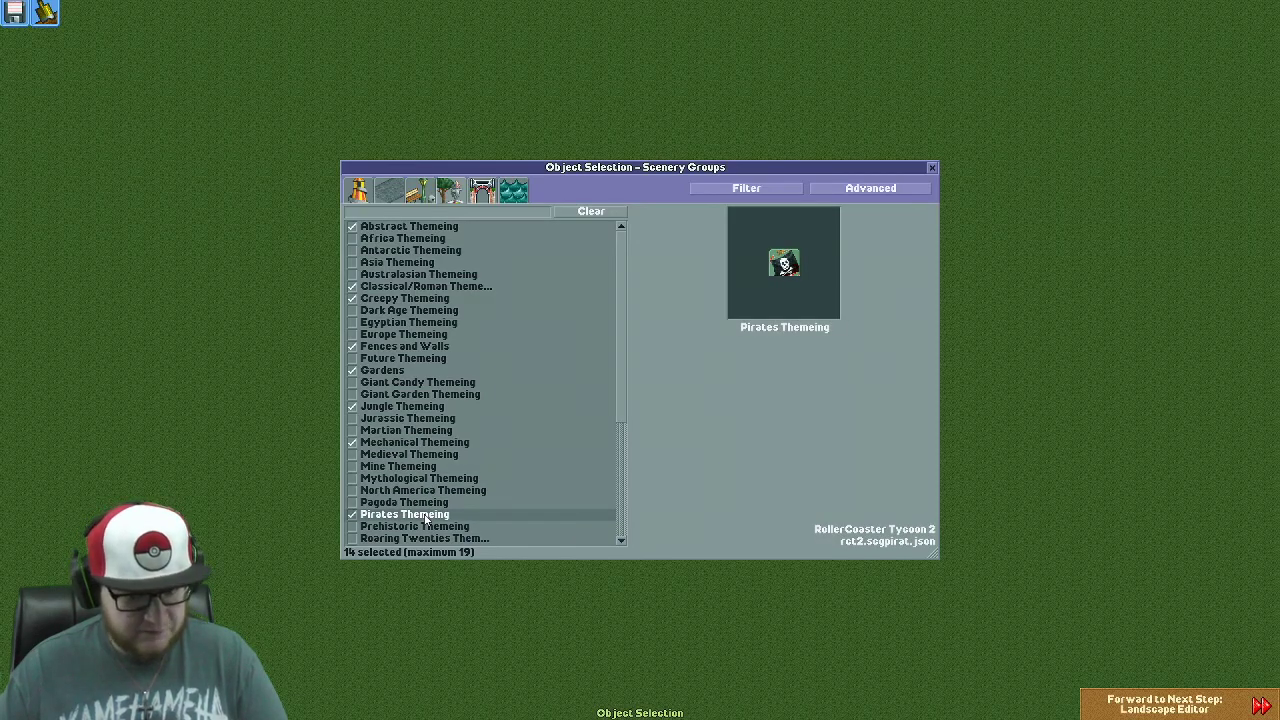
{"action": "scroll", "coordinate": [525, 497], "scroll_direction": "down", "scroll_amount": 5}
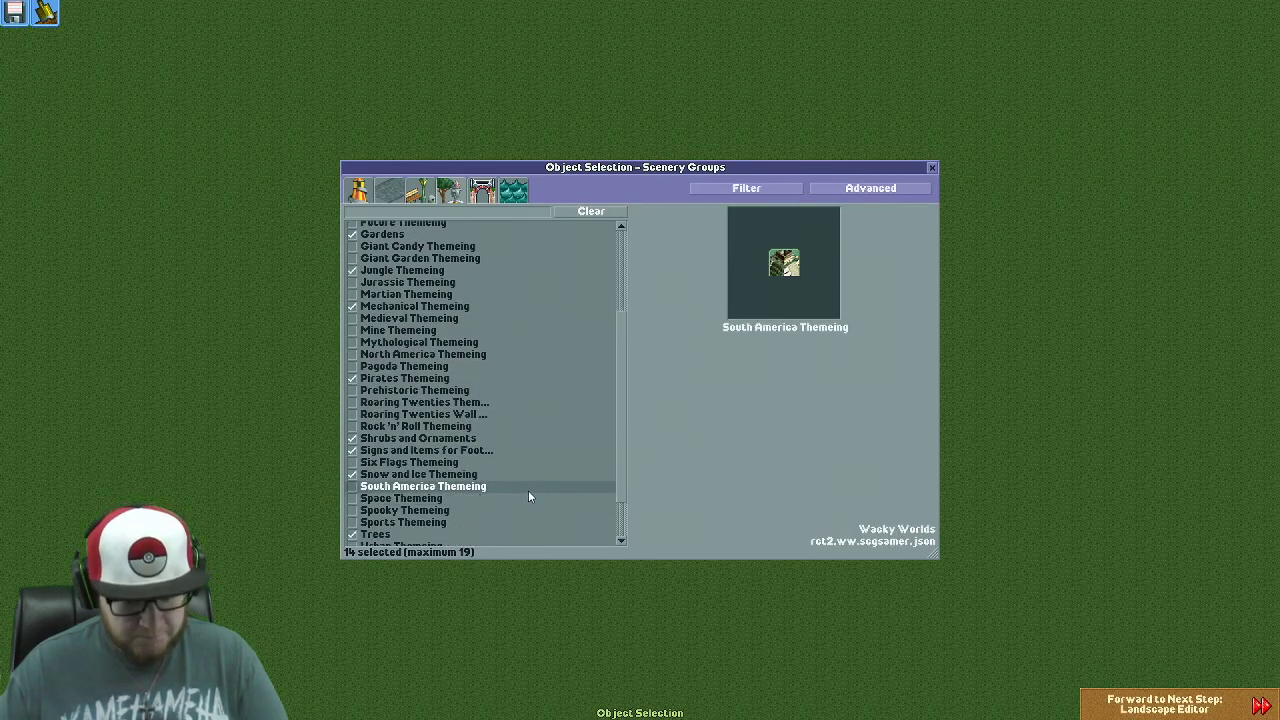
{"action": "left_click", "coordinate": [420, 454]}
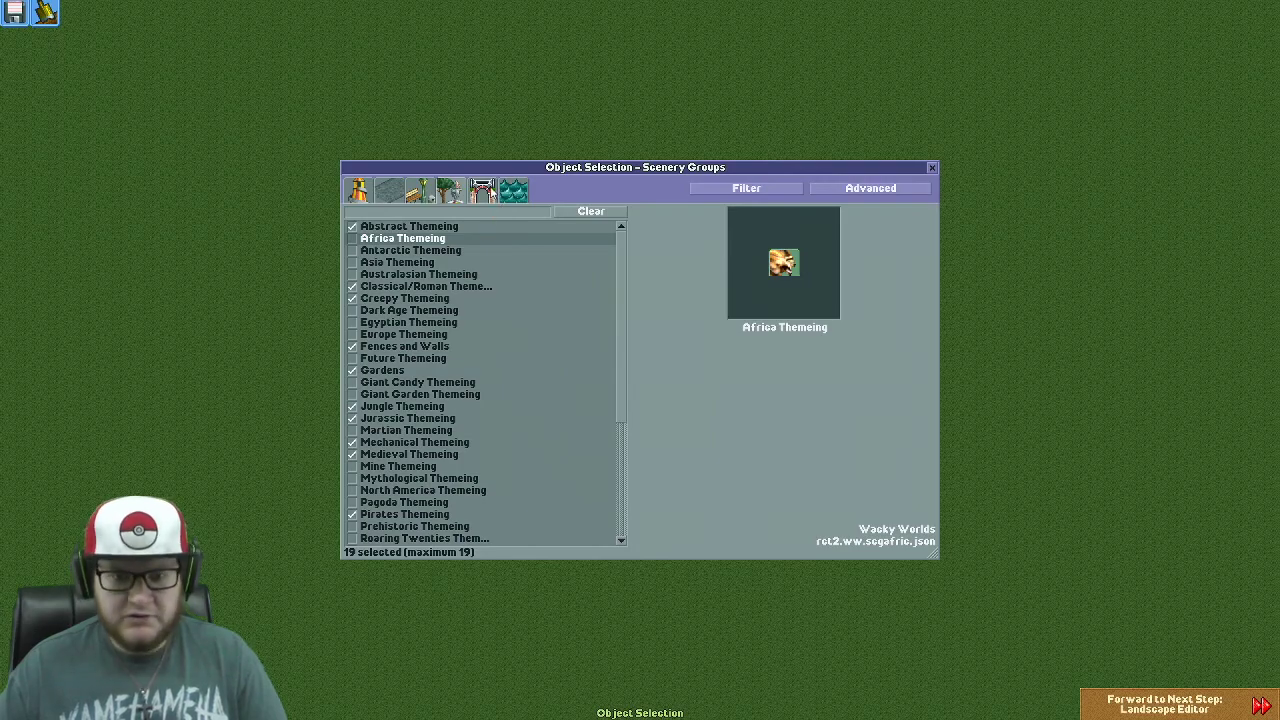
{"action": "left_click", "coordinate": [489, 192]}
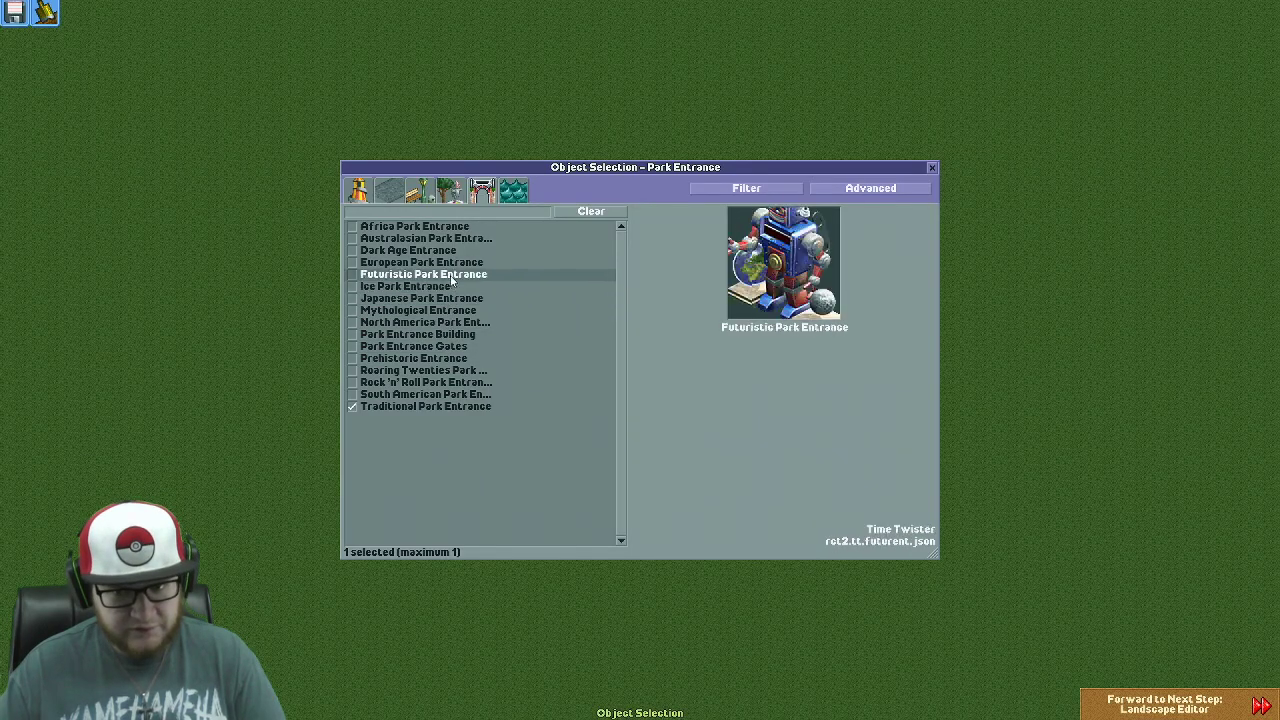
Swap Traditional Park Entrance for Park Entrance Building, keep Natural Water, and advance to the Landscape Editor.
{"action": "left_click", "coordinate": [447, 341]}
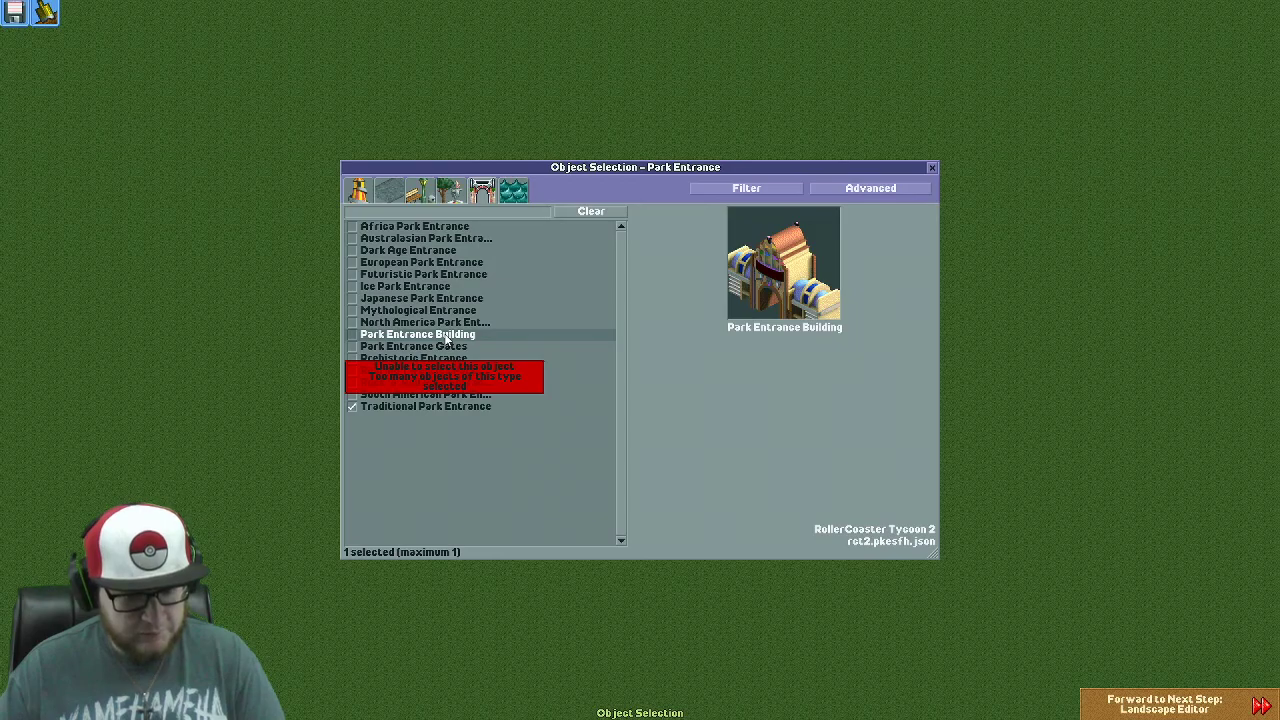
{"action": "left_click", "coordinate": [411, 407]}
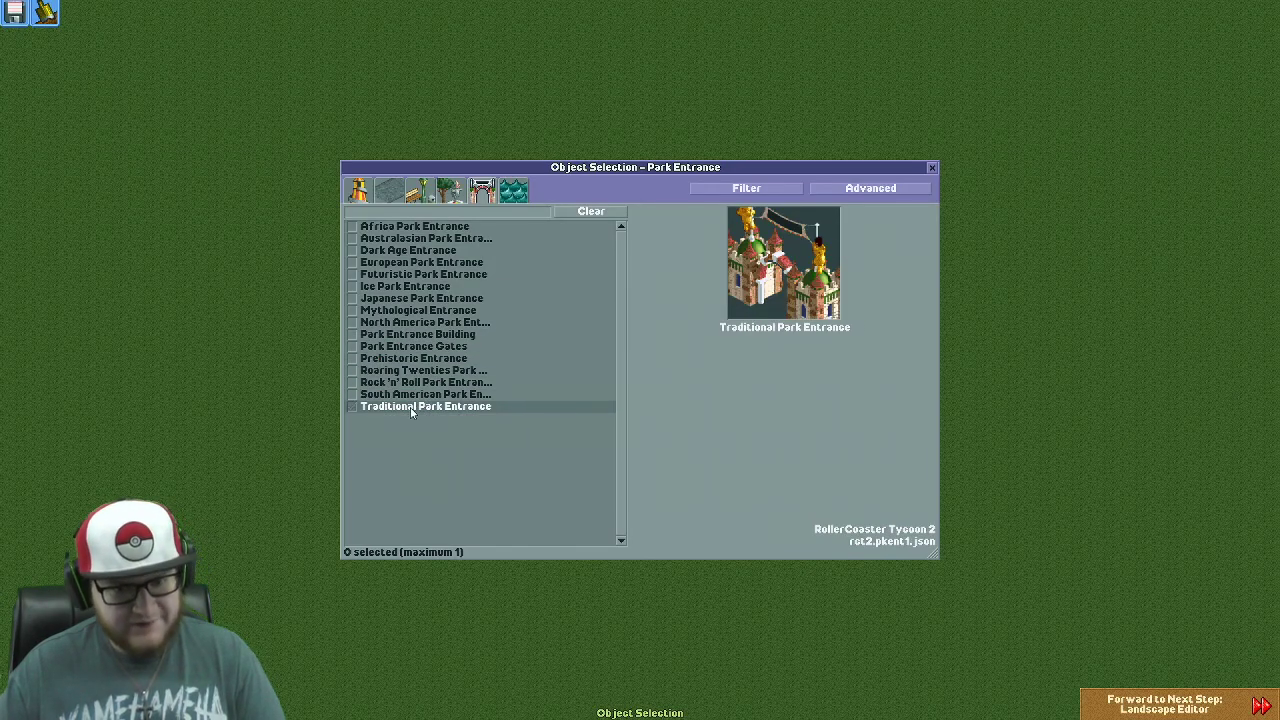
{"action": "left_click", "coordinate": [423, 336]}
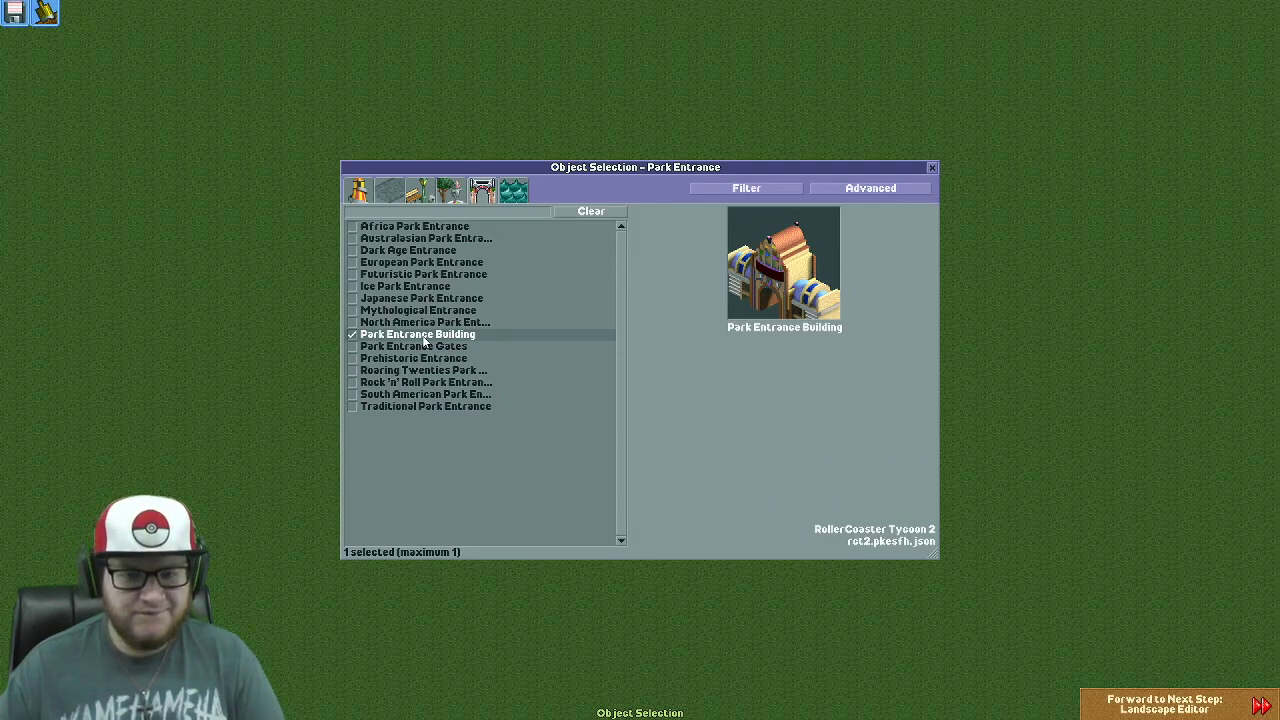
{"action": "left_click", "coordinate": [513, 190]}
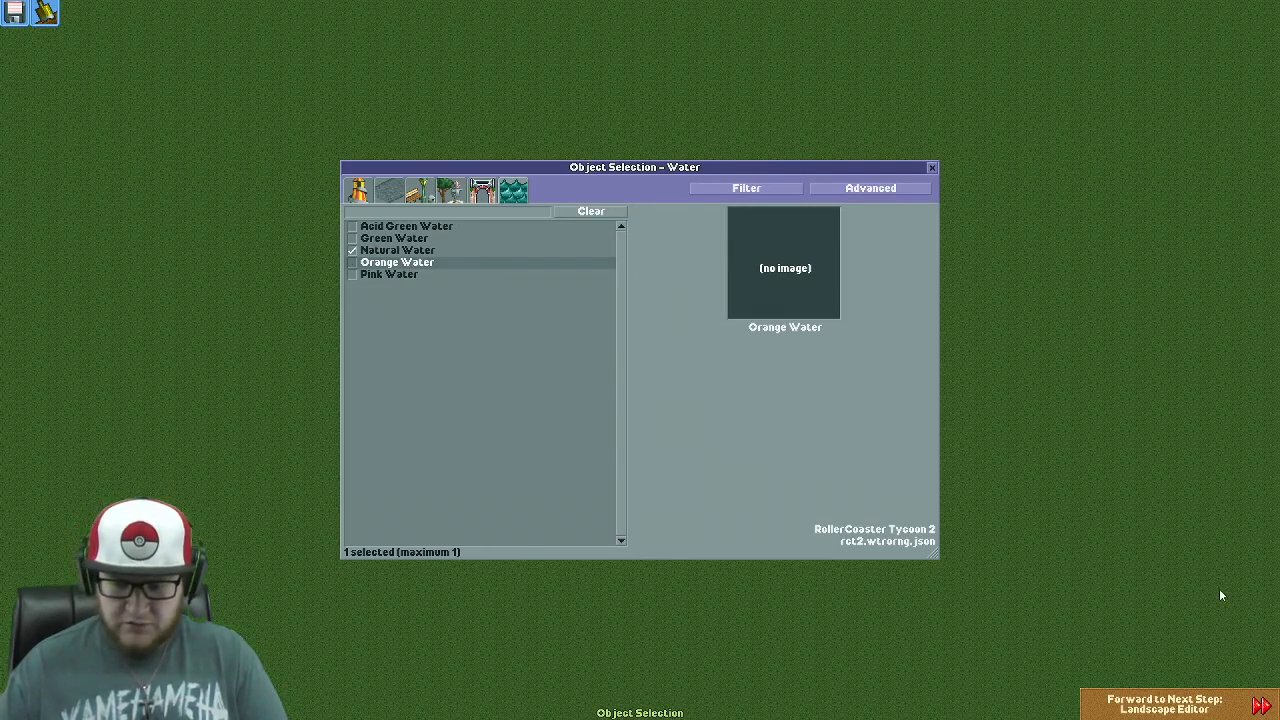
{"action": "left_click", "coordinate": [1228, 710]}
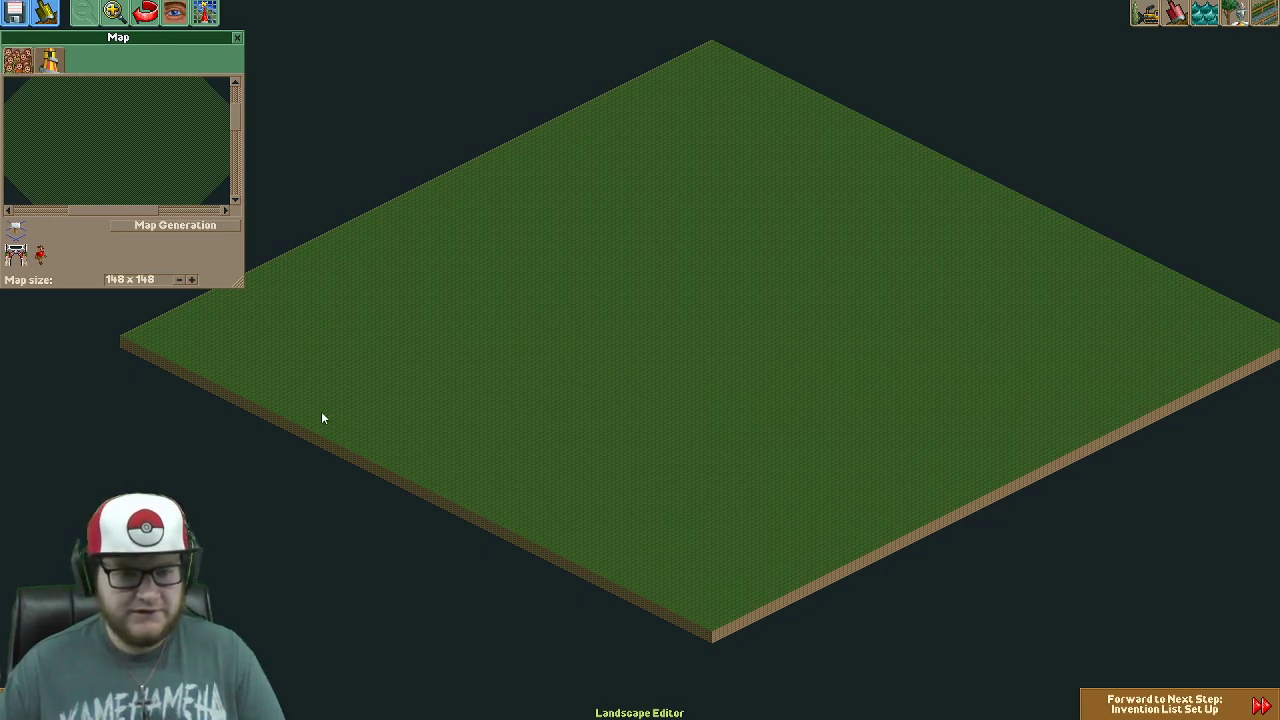
Enter 999 as the map size to get a 254 x 254 map, then pan around it.
{"action": "left_click", "coordinate": [137, 281]}
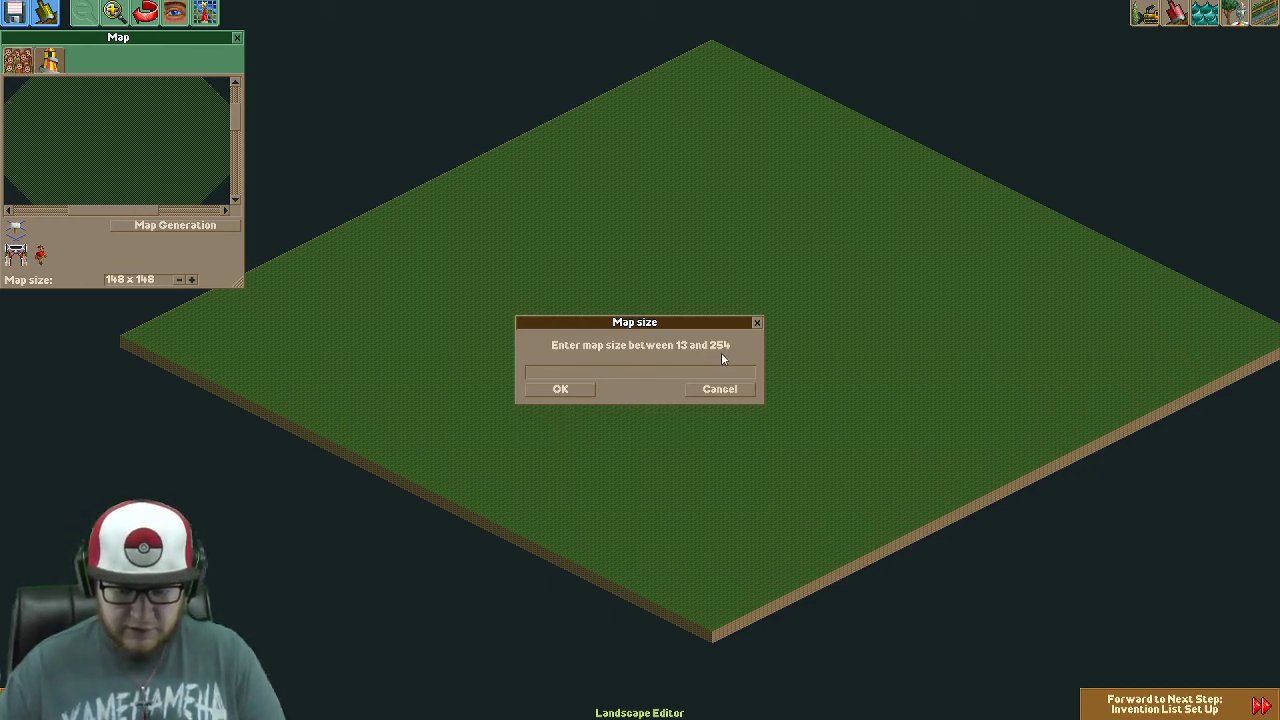
{"action": "type", "text": "999"}
{"action": "key", "text": "Return"}
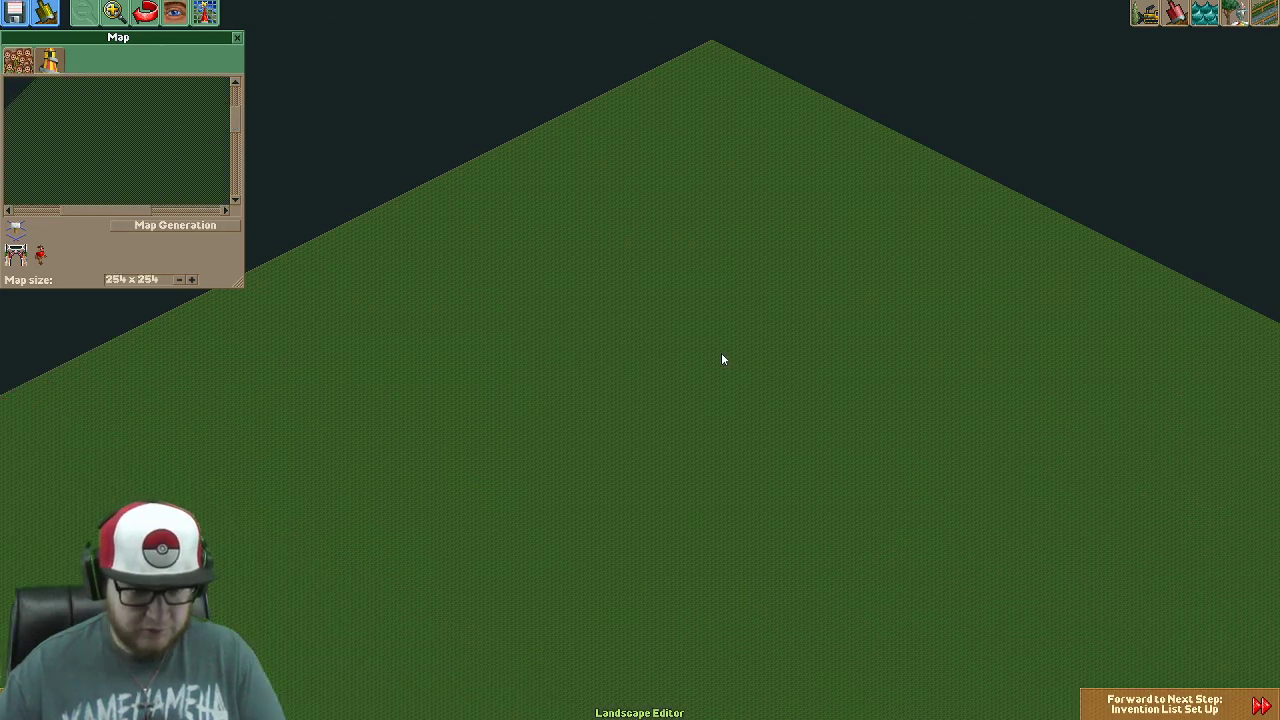
{"action": "left_click_drag", "start_coordinate": [155, 283], "coordinate": [700, 380]}
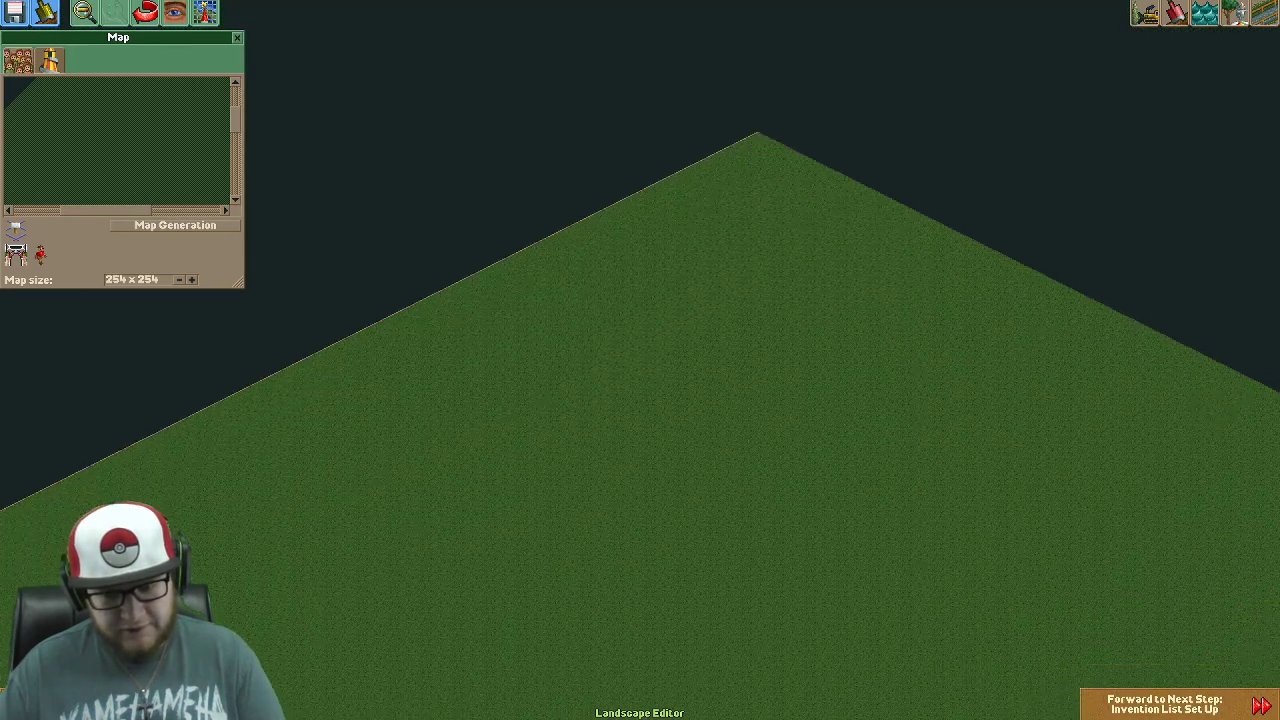
{"action": "scroll", "coordinate": [700, 380], "scroll_direction": "up", "scroll_amount": 3}
{"action": "scroll", "coordinate": [783, 315], "scroll_direction": "down", "scroll_amount": 3}
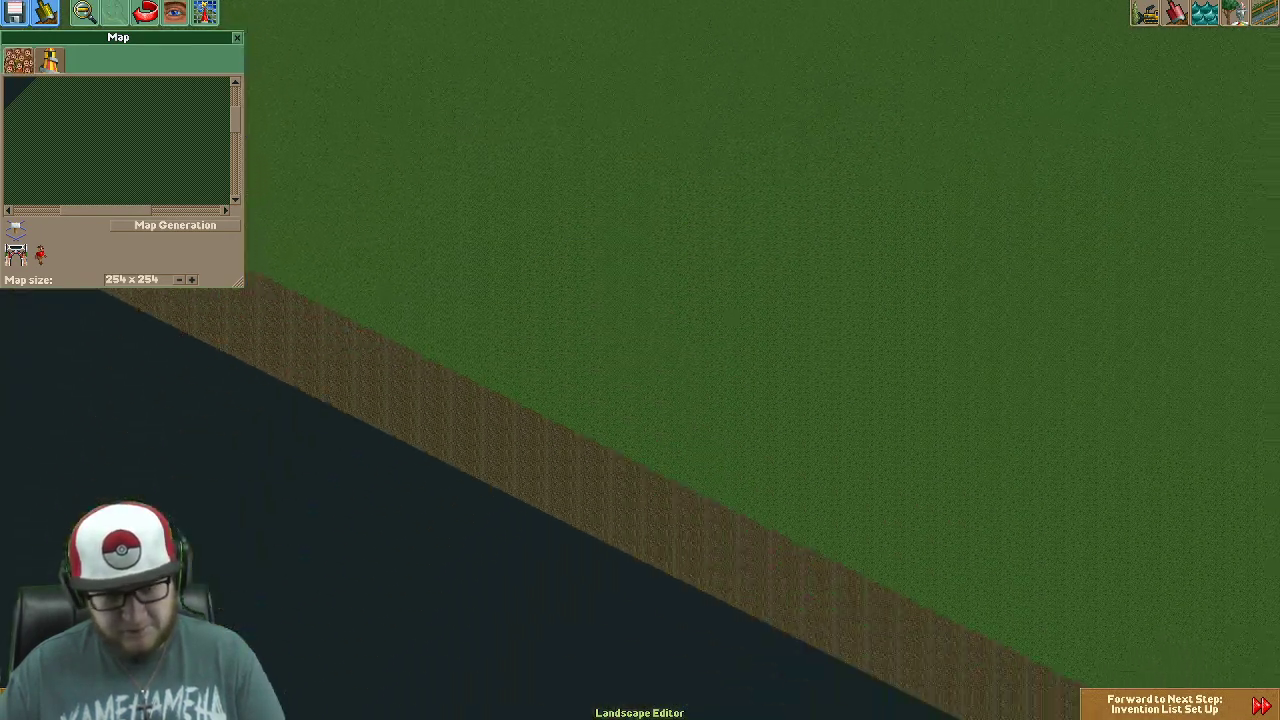
{"action": "left_click_drag", "start_coordinate": [783, 315], "coordinate": [469, 434]}
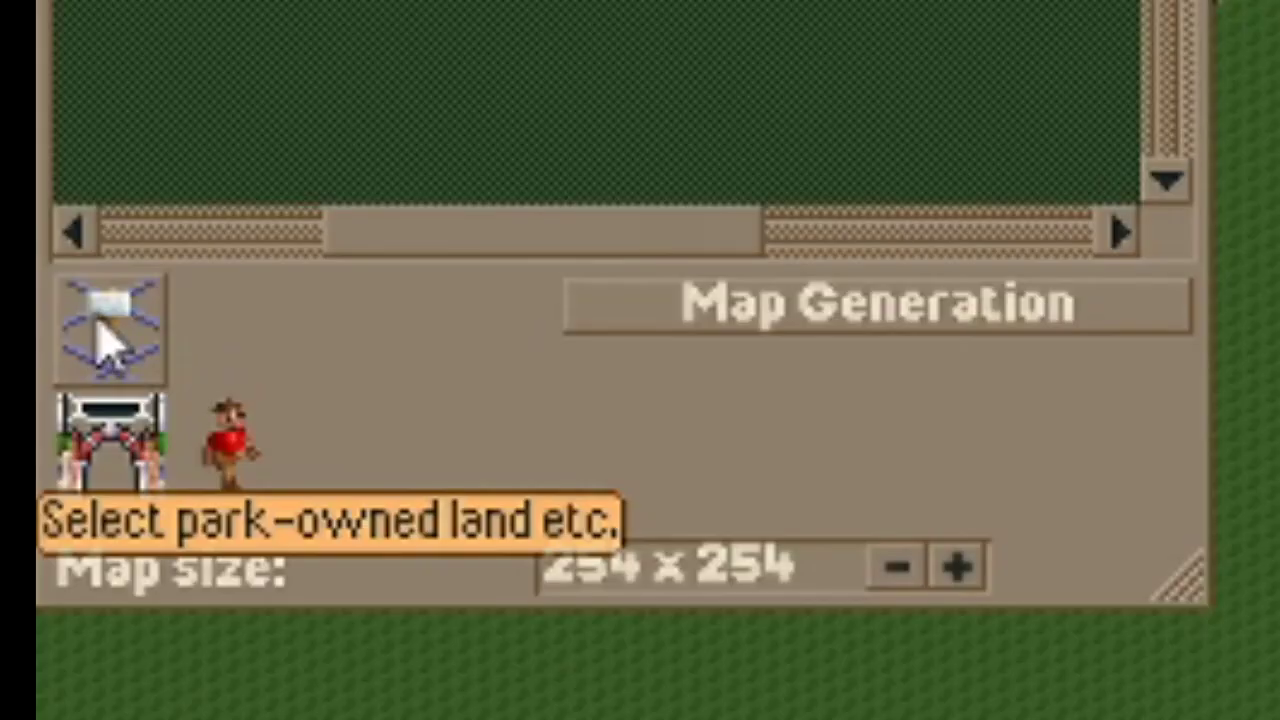
Switch to Land Owned mode with a 64-tile brush and paint large areas as park-owned.
{"action": "left_click", "coordinate": [100, 325]}
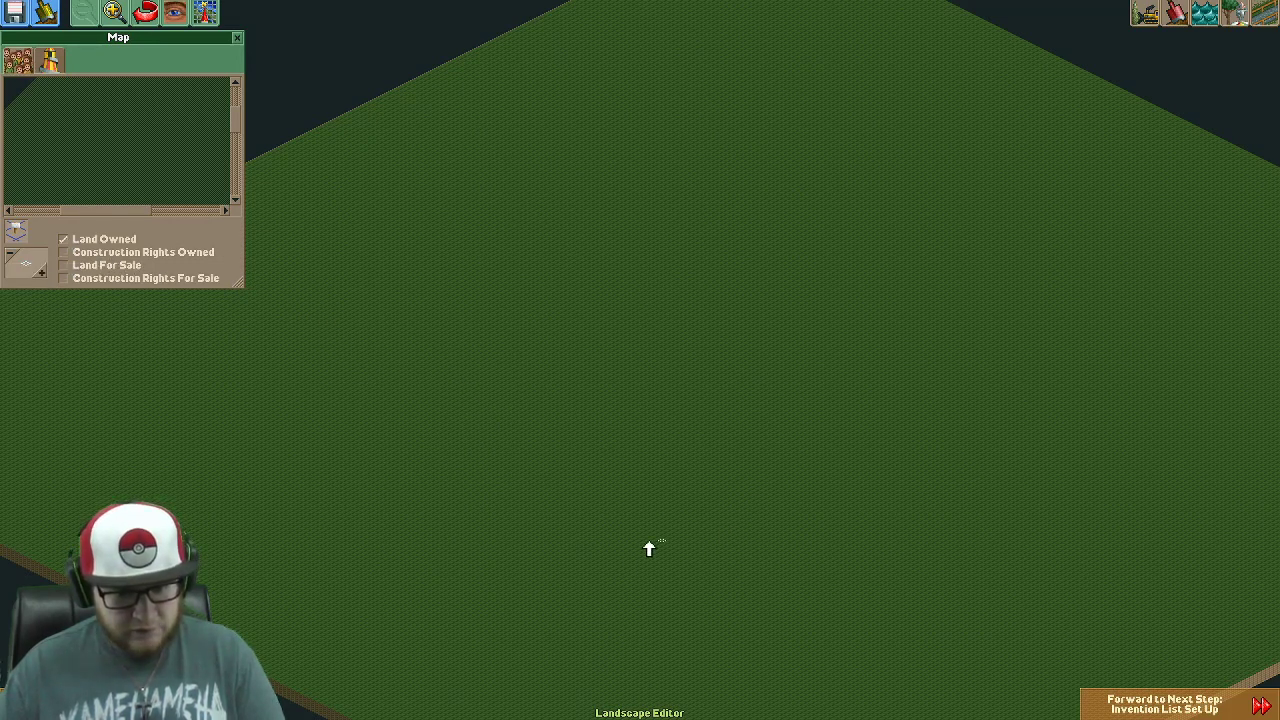
{"action": "mouse_move", "coordinate": [571, 443]}
{"action": "left_mouse_down"}
{"action": "mouse_move", "coordinate": [534, 366]}
{"action": "mouse_move", "coordinate": [617, 417]}
{"action": "mouse_move", "coordinate": [563, 434]}
{"action": "mouse_move", "coordinate": [623, 406]}
{"action": "mouse_move", "coordinate": [556, 430]}
{"action": "left_mouse_up"}
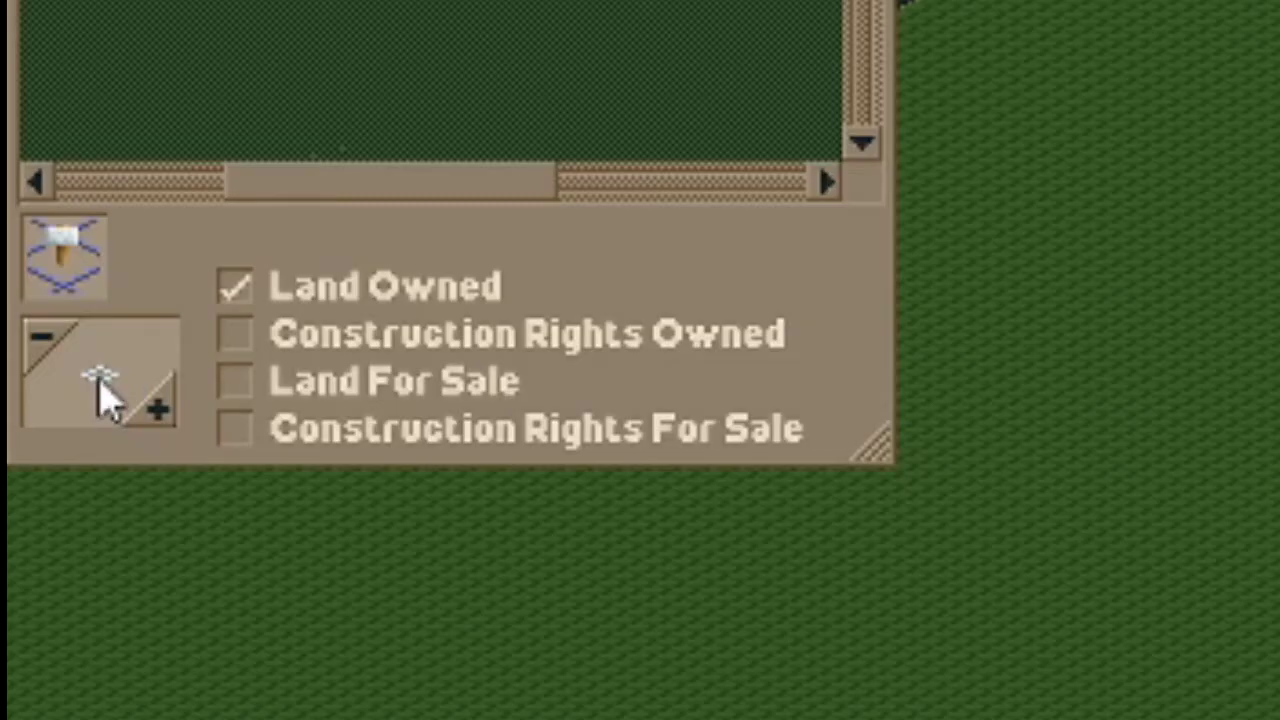
{"action": "left_click", "coordinate": [100, 383]}
{"action": "type", "text": "64"}
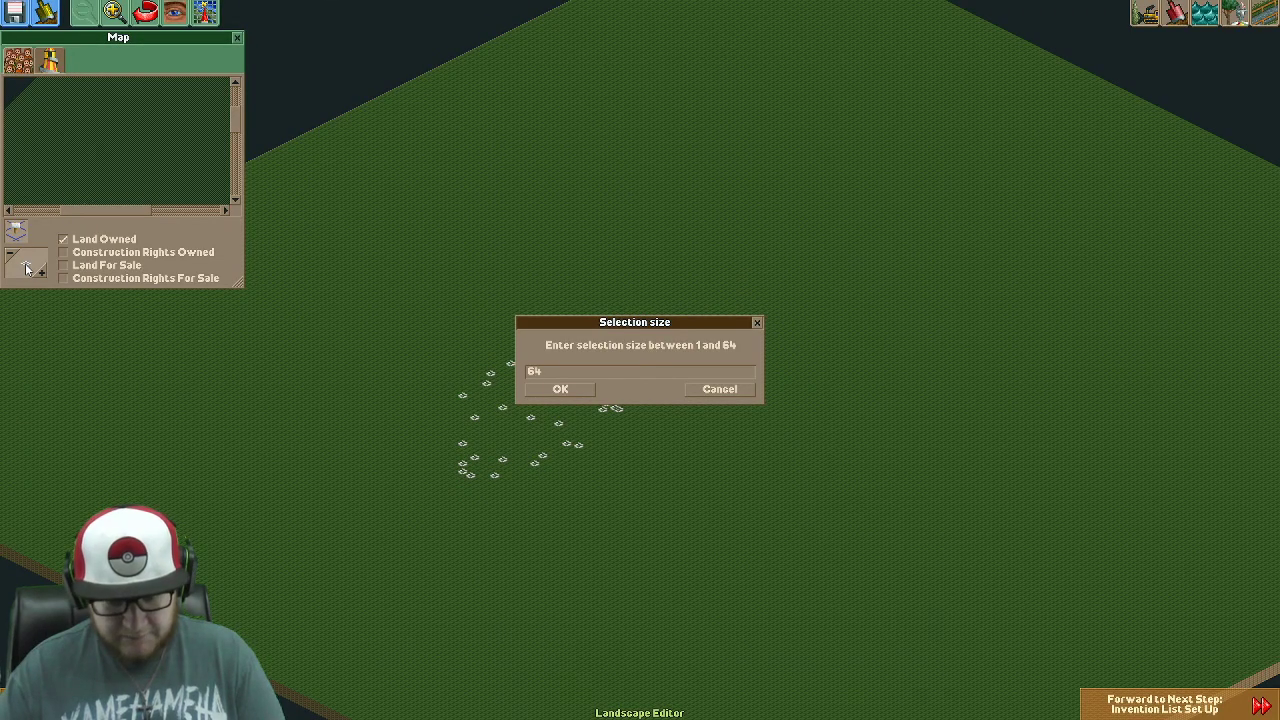
{"action": "key", "text": "Return"}
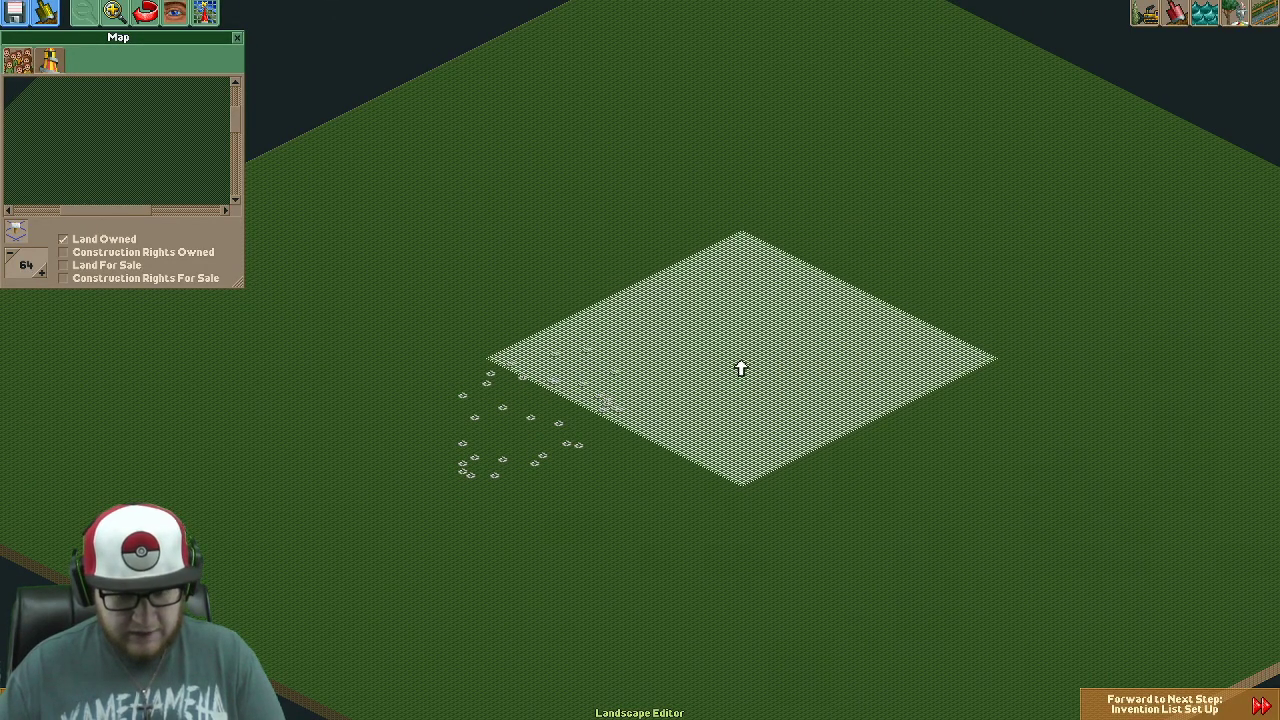
{"action": "key", "text": "Down"}
{"action": "mouse_move", "coordinate": [708, 255]}
{"action": "left_mouse_down"}
{"action": "mouse_move", "coordinate": [743, 491]}
{"action": "mouse_move", "coordinate": [574, 343]}
{"action": "mouse_move", "coordinate": [314, 283]}
{"action": "mouse_move", "coordinate": [342, 365]}
{"action": "left_mouse_up"}
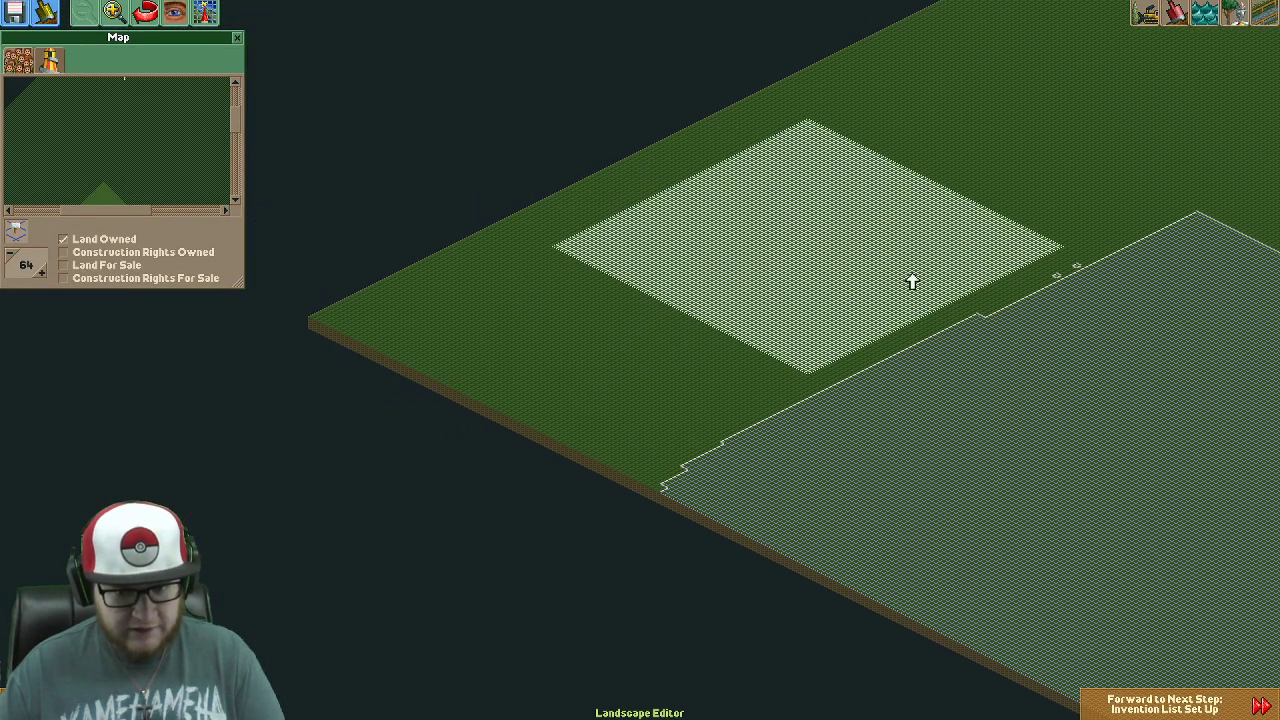
{"action": "mouse_move", "coordinate": [911, 280]}
{"action": "left_mouse_down"}
{"action": "mouse_move", "coordinate": [682, 411]}
{"action": "mouse_move", "coordinate": [509, 303]}
{"action": "mouse_move", "coordinate": [437, 311]}
{"action": "mouse_move", "coordinate": [629, 291]}
{"action": "mouse_move", "coordinate": [567, 325]}
{"action": "left_mouse_up"}
Mark the right and top map edges as owned land, checking each corner, then exit the tool.
{"action": "key", "text": "Up"}
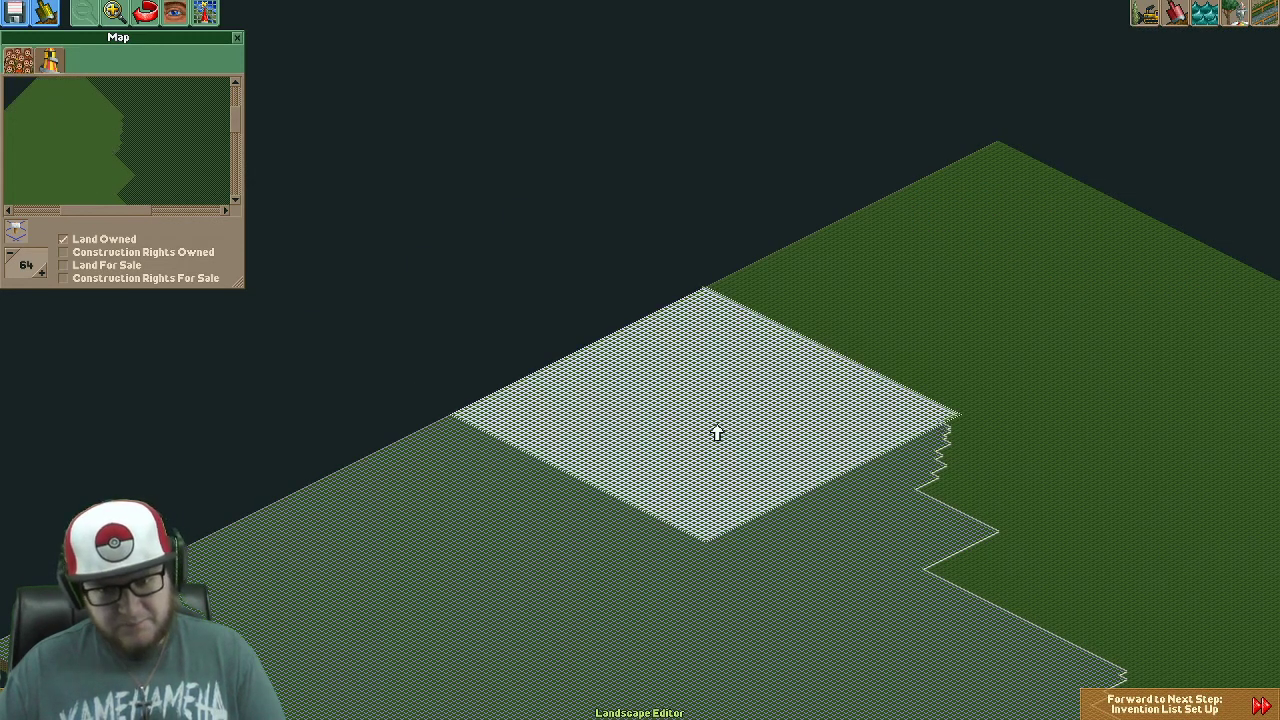
{"action": "mouse_move", "coordinate": [905, 430]}
{"action": "left_mouse_down"}
{"action": "mouse_move", "coordinate": [1026, 391]}
{"action": "mouse_move", "coordinate": [714, 197]}
{"action": "left_mouse_up"}
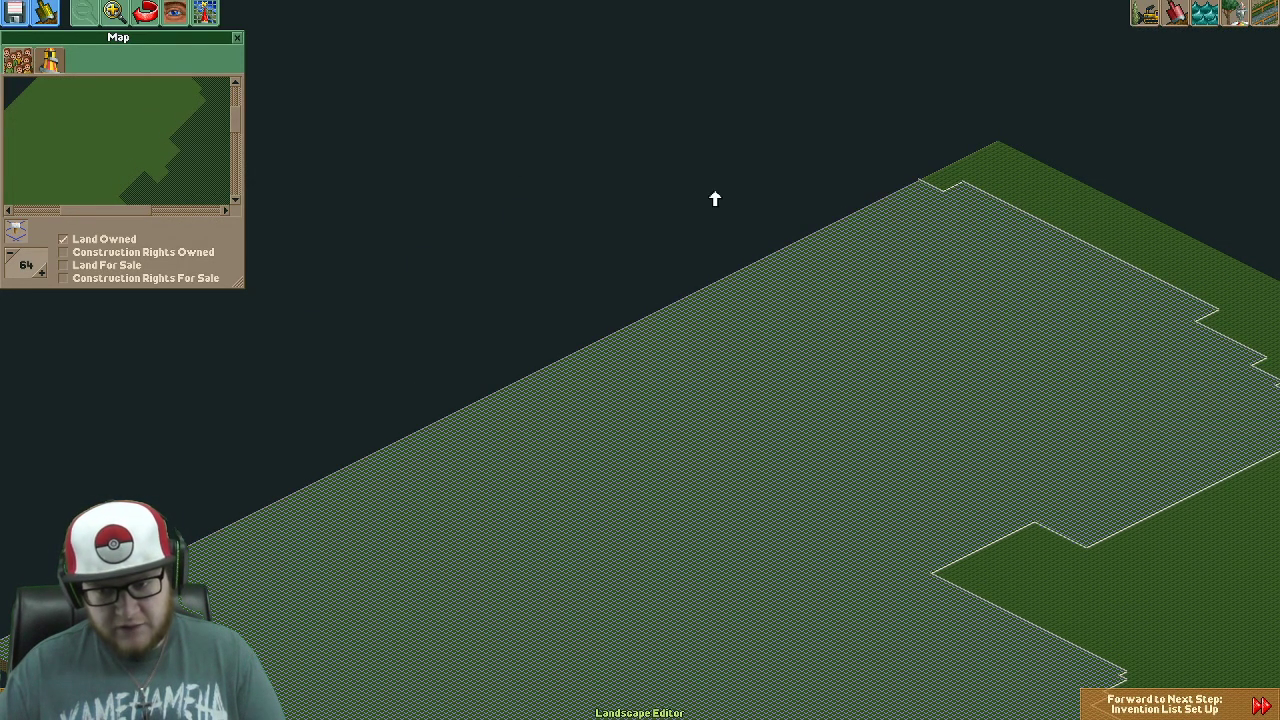
{"action": "mouse_move", "coordinate": [922, 303]}
{"action": "left_mouse_down"}
{"action": "mouse_move", "coordinate": [1051, 314]}
{"action": "mouse_move", "coordinate": [1063, 226]}
{"action": "mouse_move", "coordinate": [900, 263]}
{"action": "mouse_move", "coordinate": [1010, 185]}
{"action": "mouse_move", "coordinate": [1003, 366]}
{"action": "mouse_move", "coordinate": [998, 248]}
{"action": "left_mouse_up"}
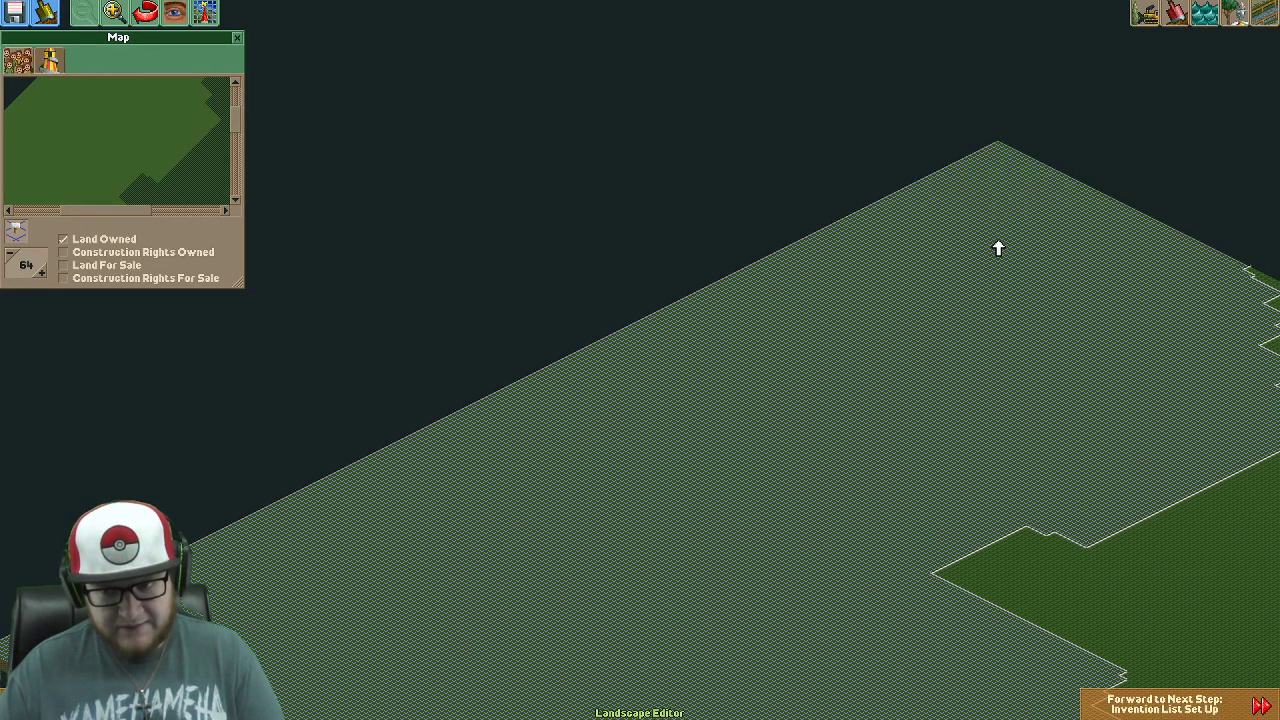
{"action": "key", "text": "Right"}
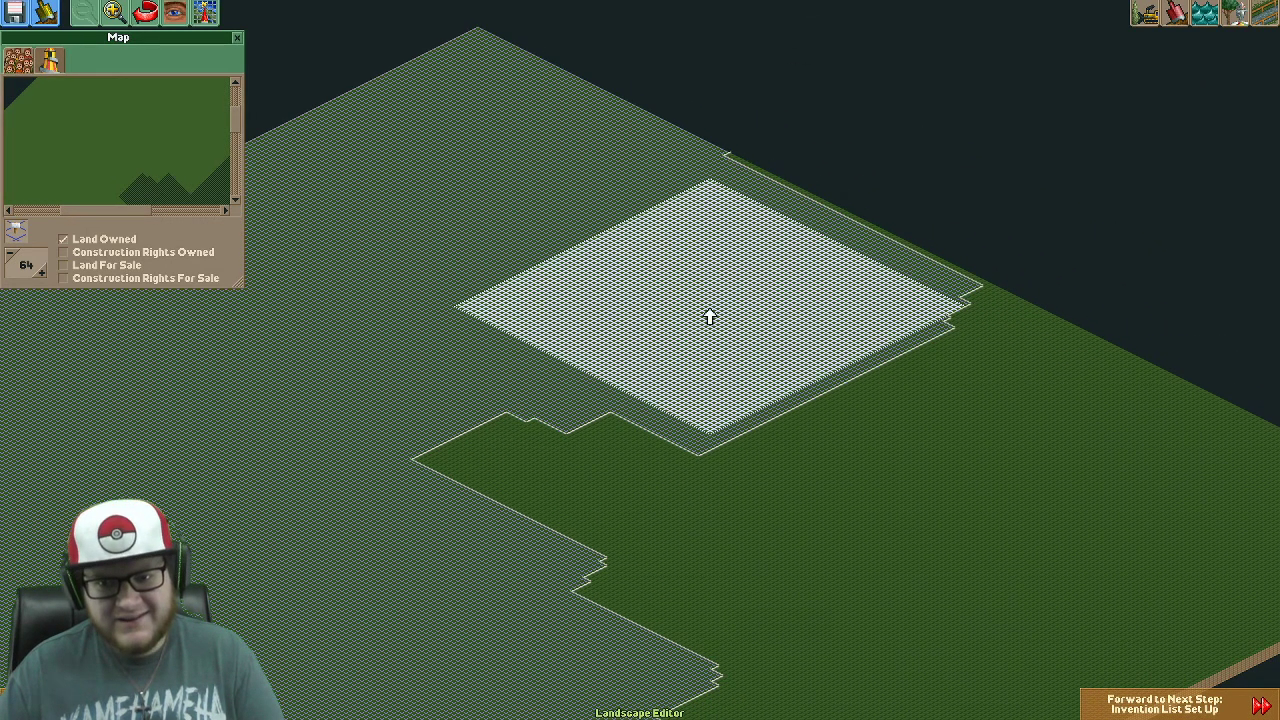
{"action": "mouse_move", "coordinate": [725, 264]}
{"action": "left_mouse_down"}
{"action": "mouse_move", "coordinate": [903, 351]}
{"action": "mouse_move", "coordinate": [943, 434]}
{"action": "mouse_move", "coordinate": [786, 409]}
{"action": "left_mouse_up"}
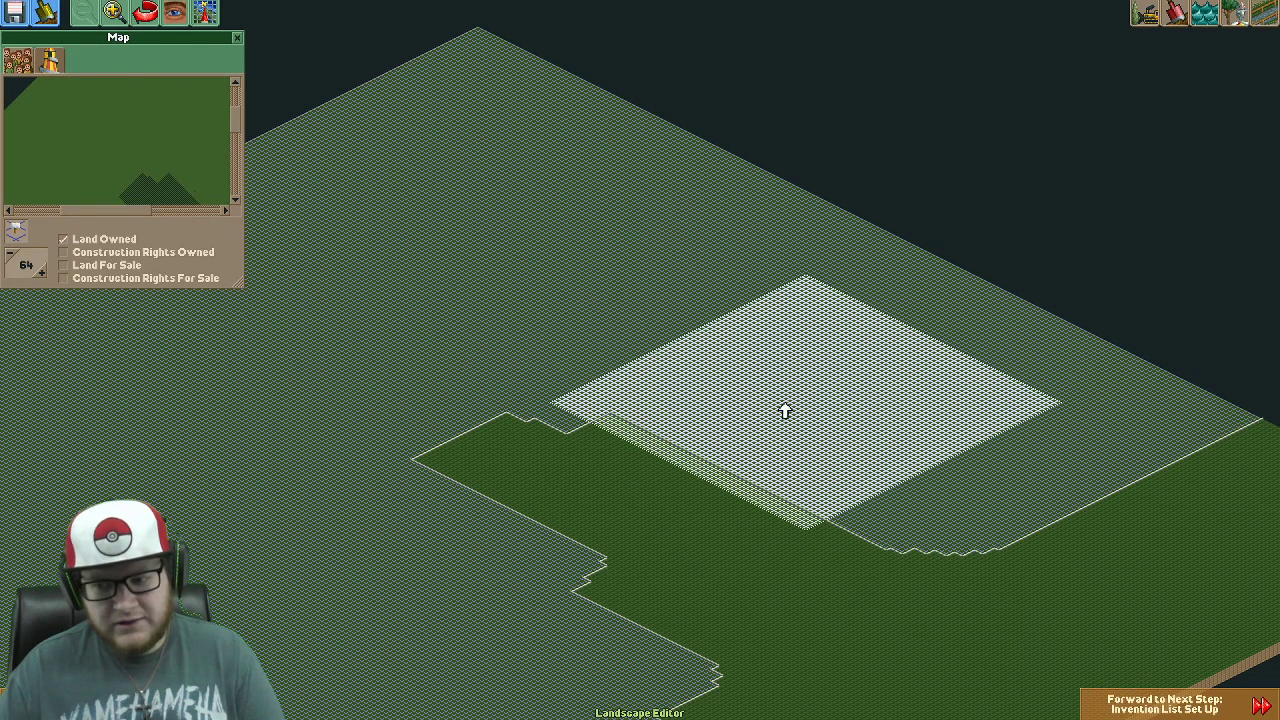
{"action": "key", "text": "Right"}
{"action": "key", "text": "Up"}
{"action": "mouse_move", "coordinate": [700, 423]}
{"action": "left_mouse_down"}
{"action": "mouse_move", "coordinate": [860, 369]}
{"action": "mouse_move", "coordinate": [877, 437]}
{"action": "mouse_move", "coordinate": [967, 428]}
{"action": "mouse_move", "coordinate": [586, 609]}
{"action": "mouse_move", "coordinate": [691, 494]}
{"action": "left_mouse_up"}
{"action": "key", "text": "Down"}
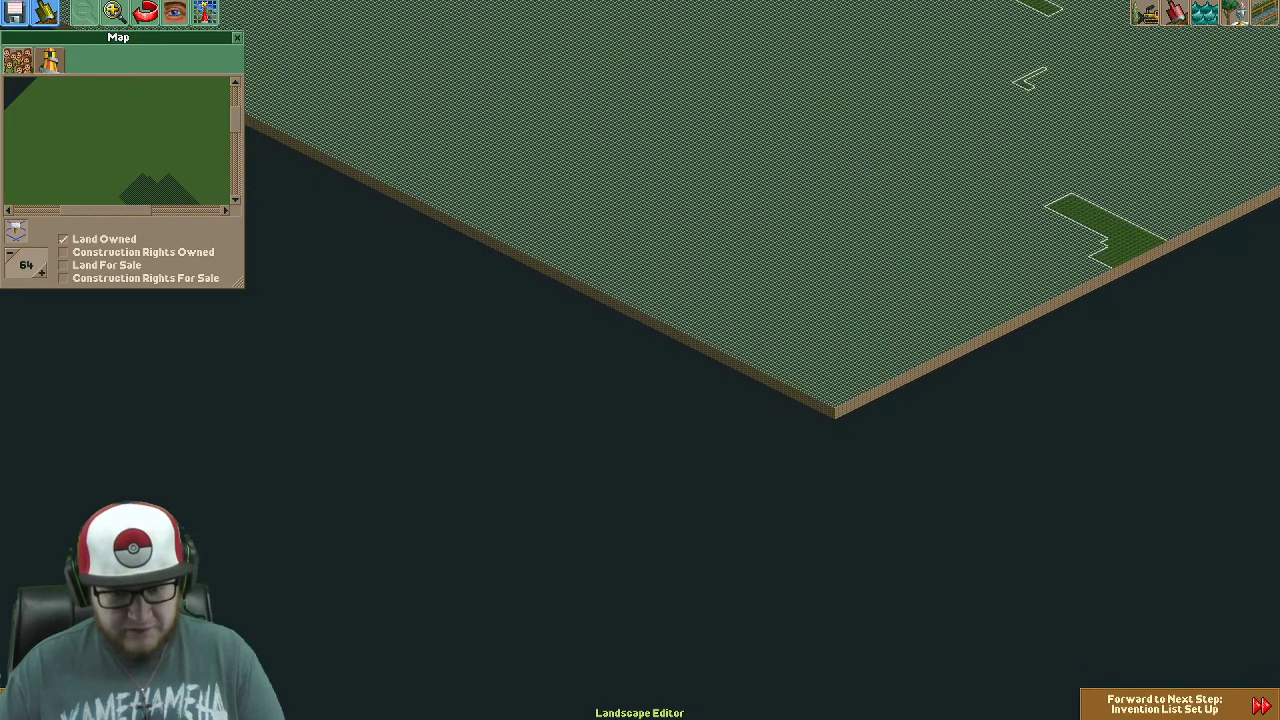
{"action": "key", "text": "Up"}
{"action": "key", "text": "Left"}
{"action": "key", "text": "Up"}
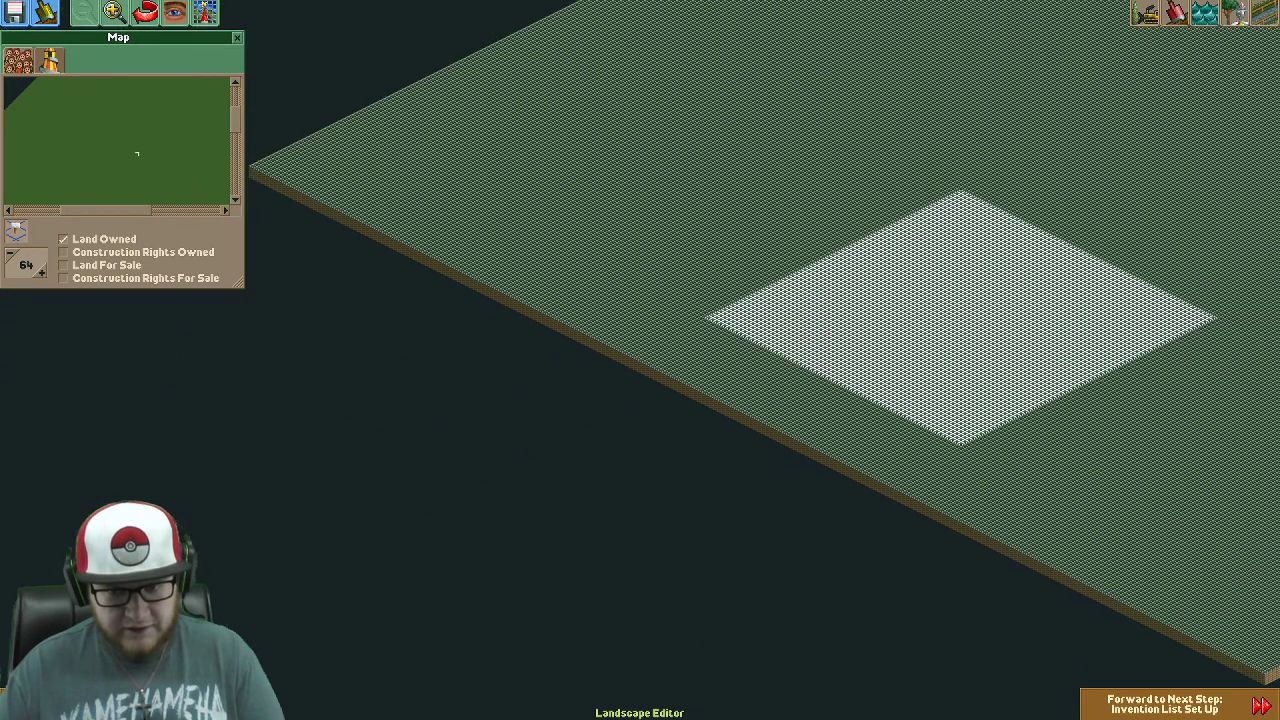
{"action": "key", "text": "Right"}
{"action": "key", "text": "Down"}
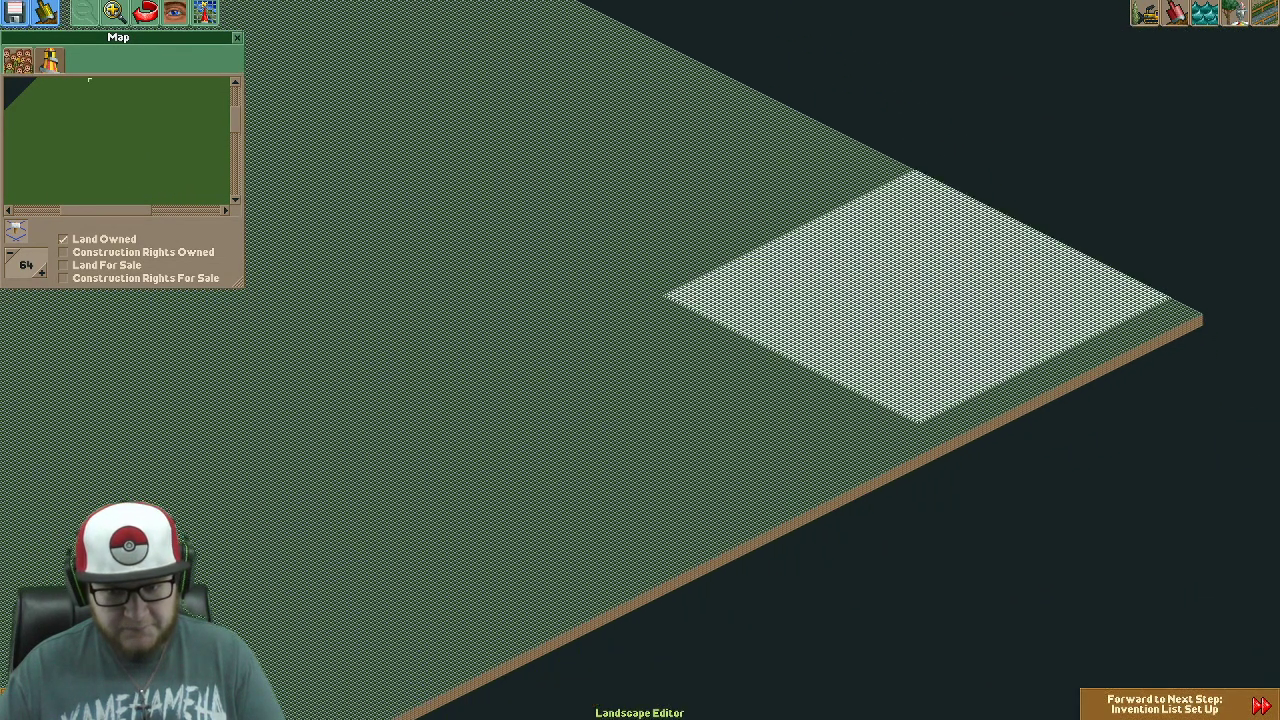
{"action": "key", "text": "Up"}
{"action": "key", "text": "Left"}
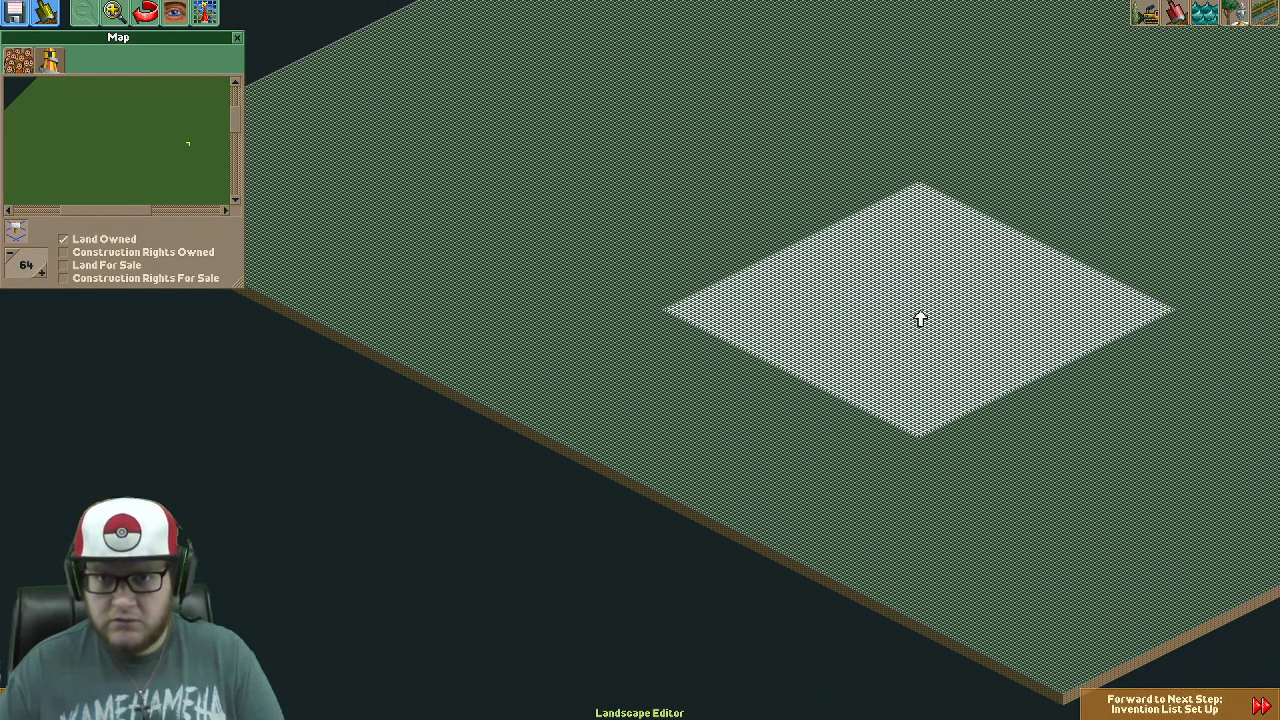
{"action": "key", "text": "Escape"}
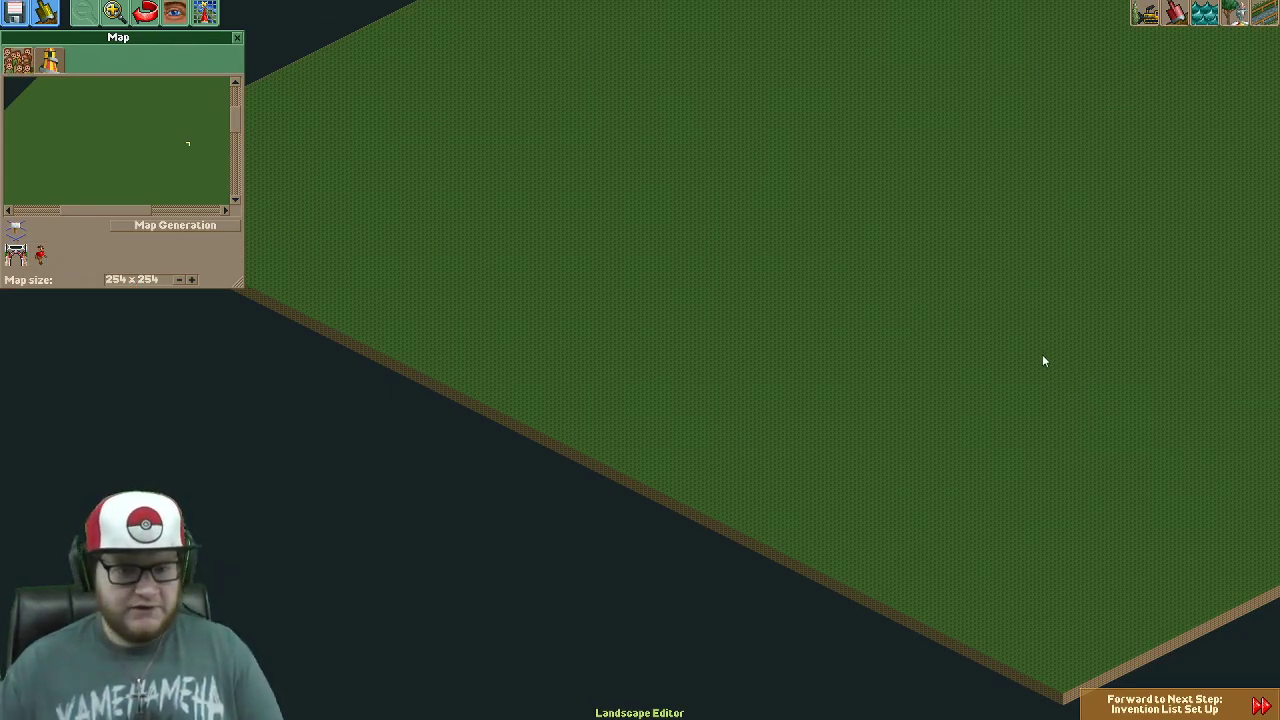
Set the Land tool to a 64-tile brush and paint two grass areas with sand.
{"action": "scroll", "coordinate": [1042, 361], "scroll_direction": "down", "scroll_amount": 1}
{"action": "key", "text": "Right"}
{"action": "key", "text": "Down"}
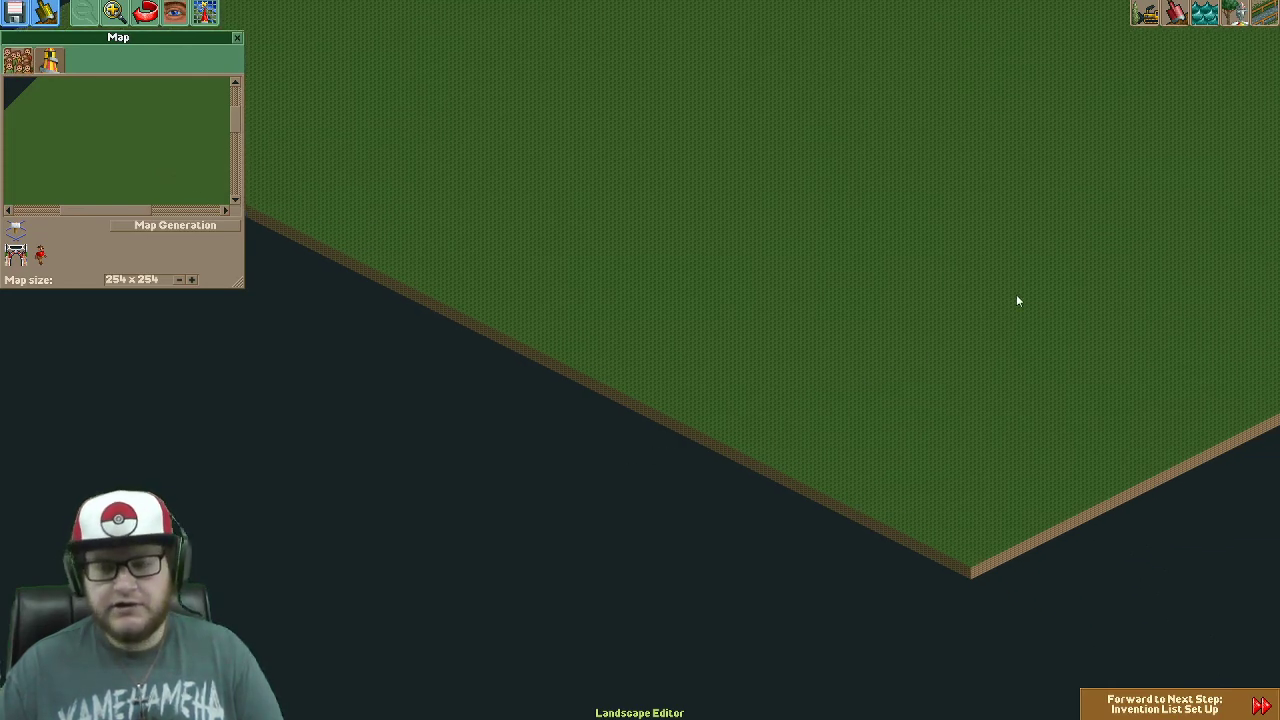
{"action": "left_click", "coordinate": [1176, 14]}
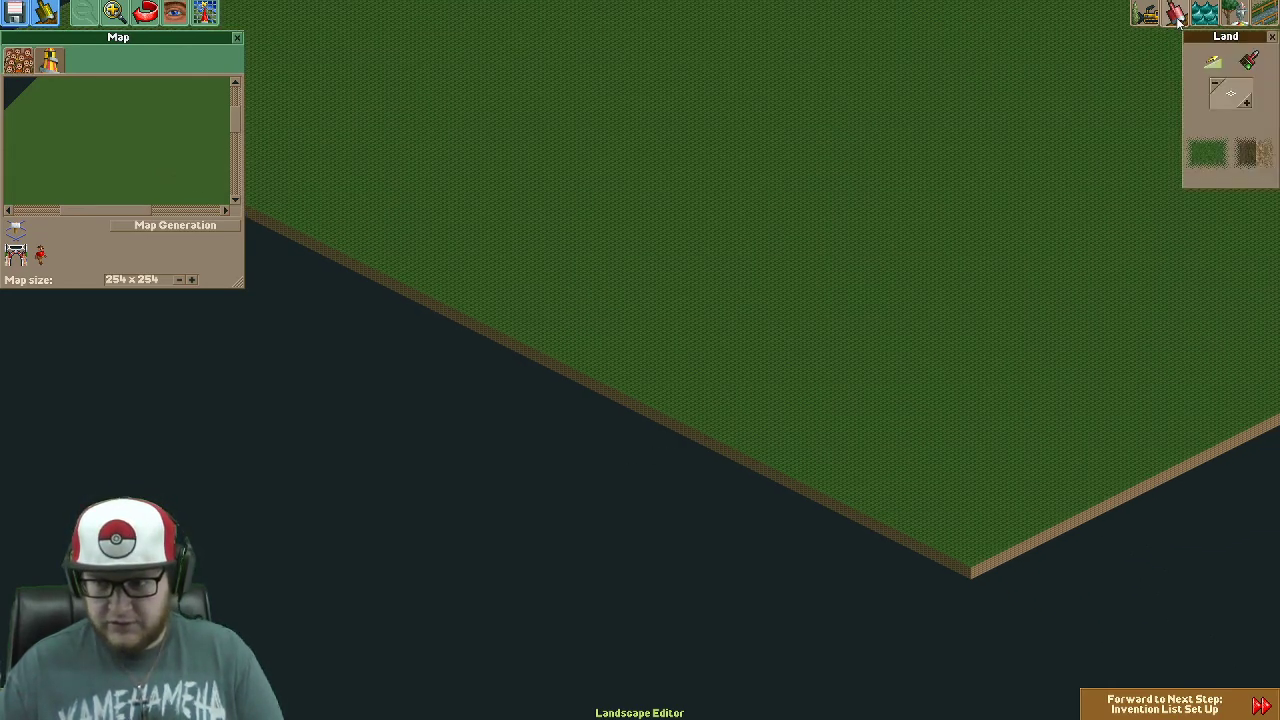
{"action": "left_click", "coordinate": [1232, 96]}
{"action": "type", "text": "64"}
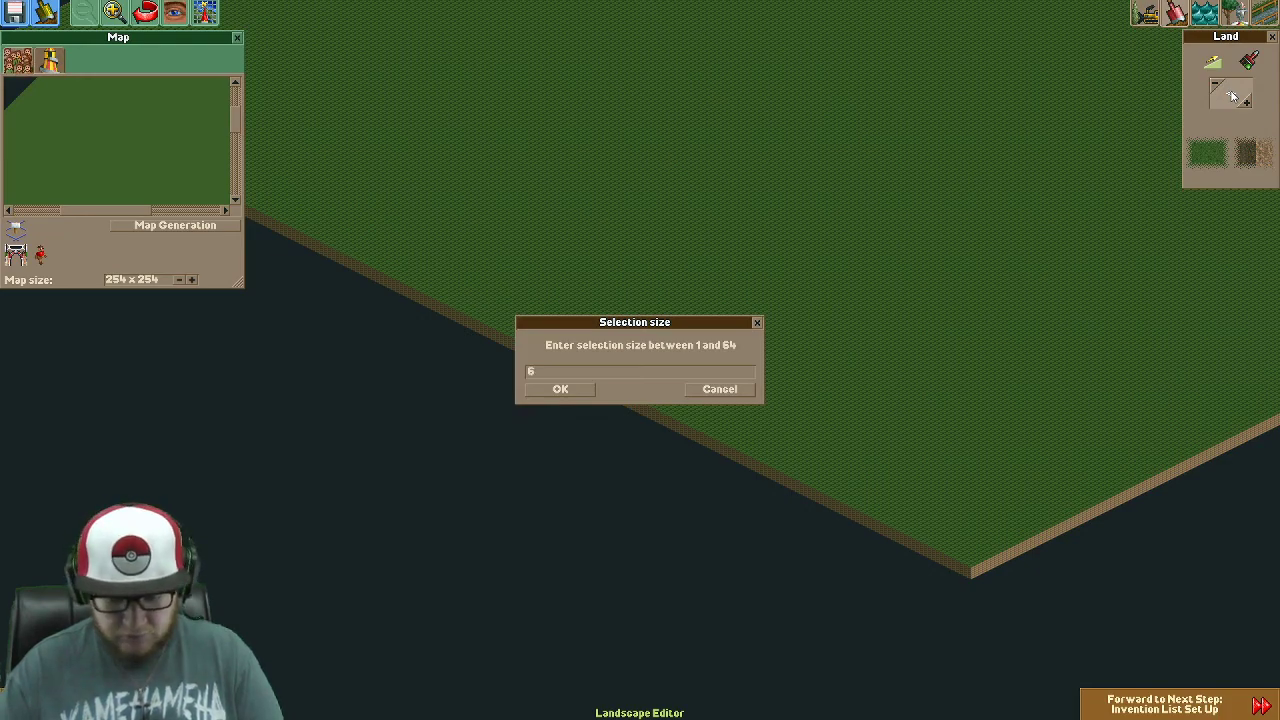
{"action": "key", "text": "Return"}
{"action": "left_click", "coordinate": [1203, 160]}
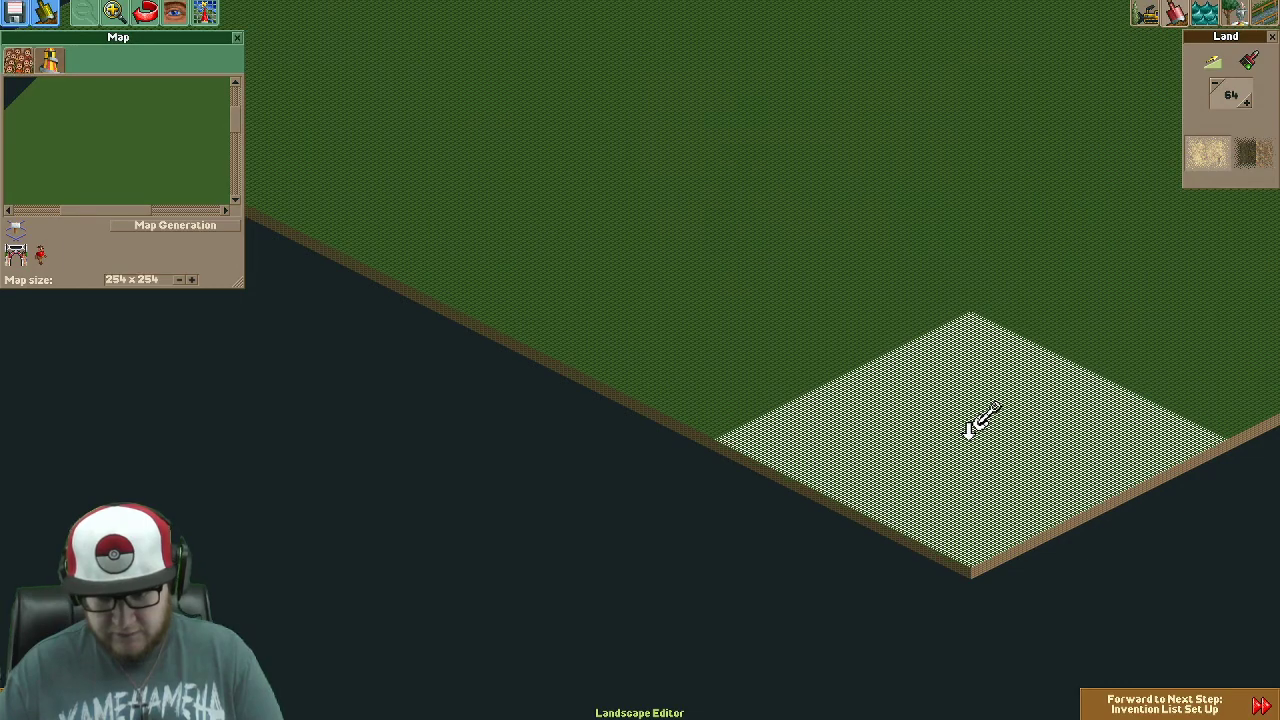
{"action": "left_click", "coordinate": [972, 420]}
{"action": "key", "text": "Left"}
{"action": "key", "text": "Up"}
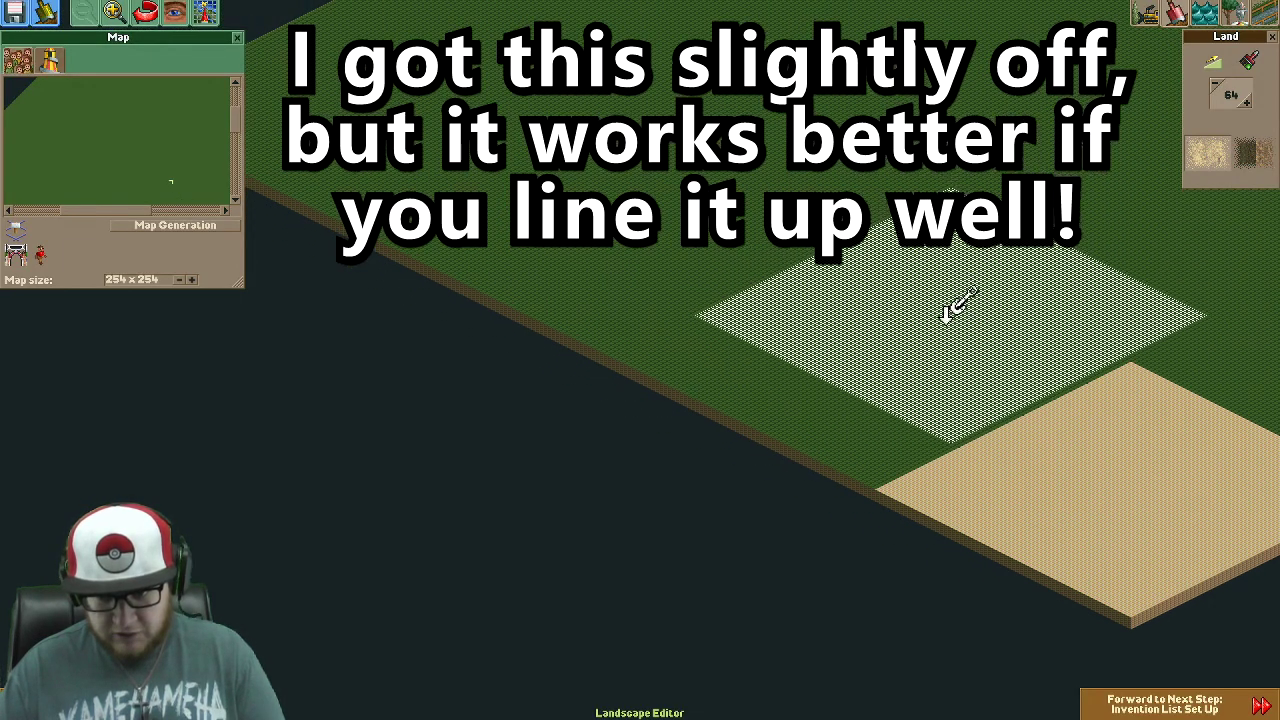
{"action": "left_click", "coordinate": [880, 343]}
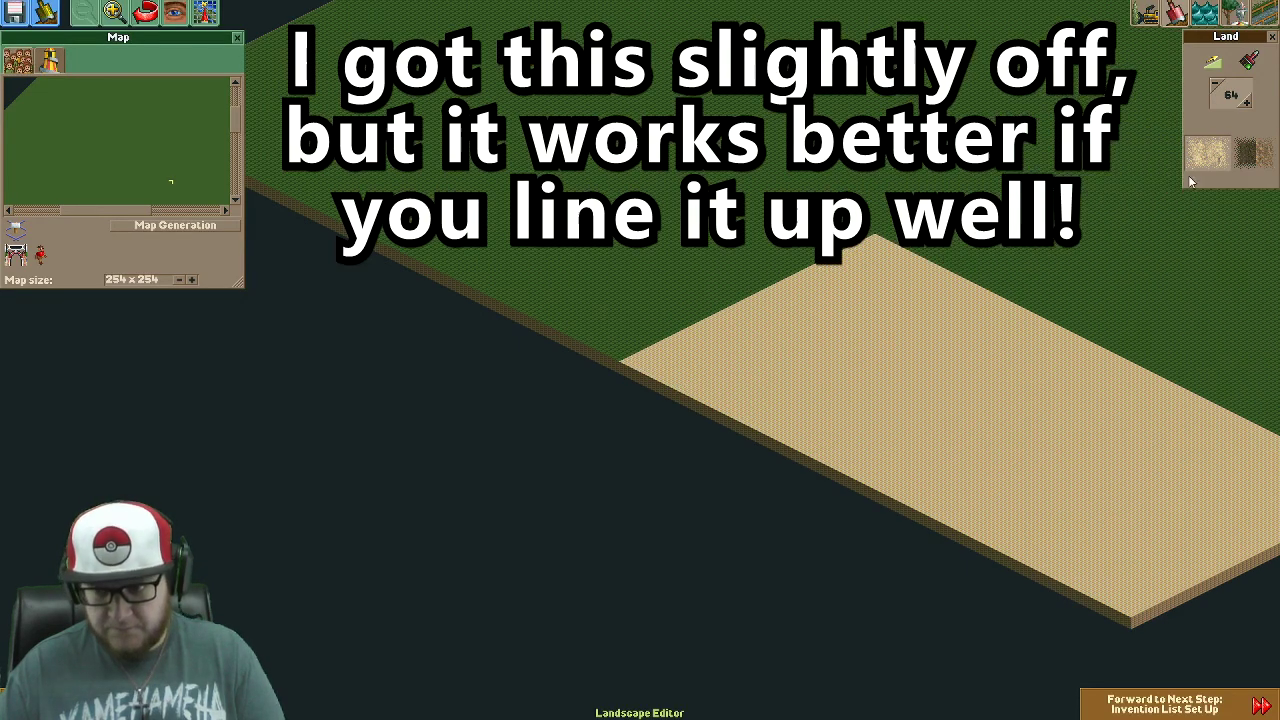
Switch to the grey rock surface, paint two adjoining areas, then close the Land tool.
{"action": "left_click", "coordinate": [1205, 155]}
{"action": "left_click", "coordinate": [1063, 189]}
{"action": "key", "text": "Left"}
{"action": "key", "text": "Up"}
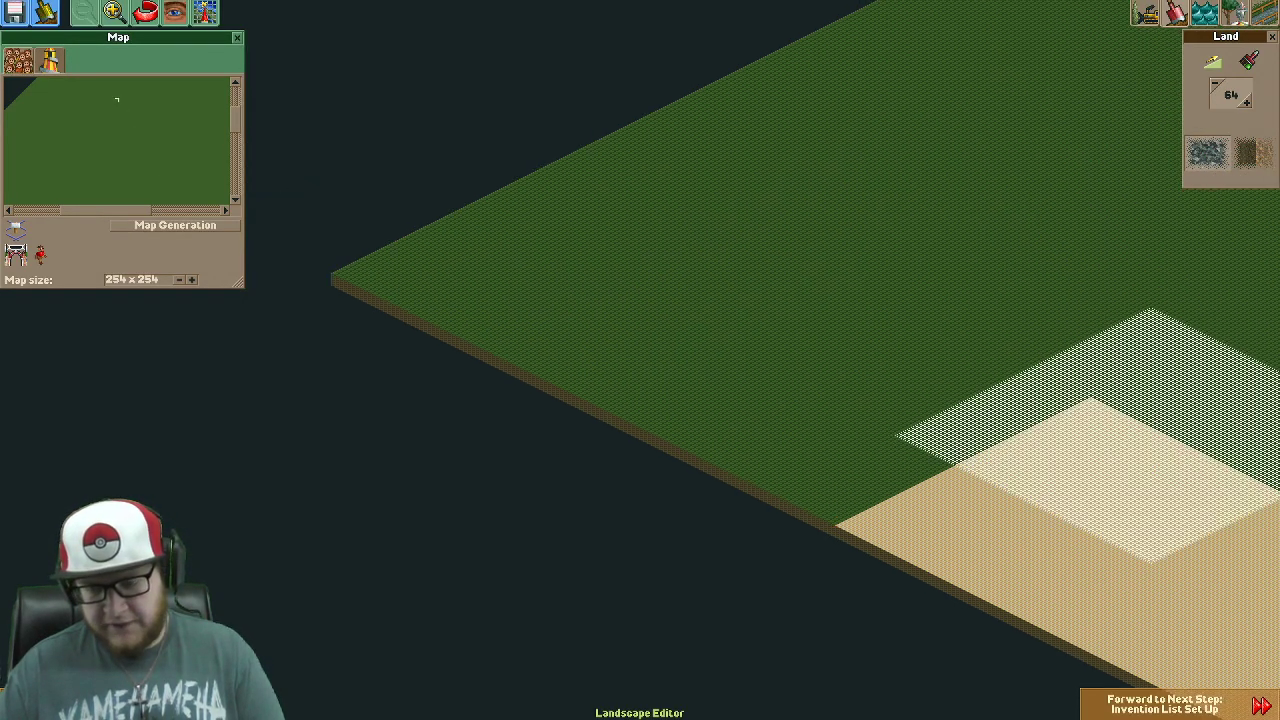
{"action": "key", "text": "Left"}
{"action": "key", "text": "Up"}
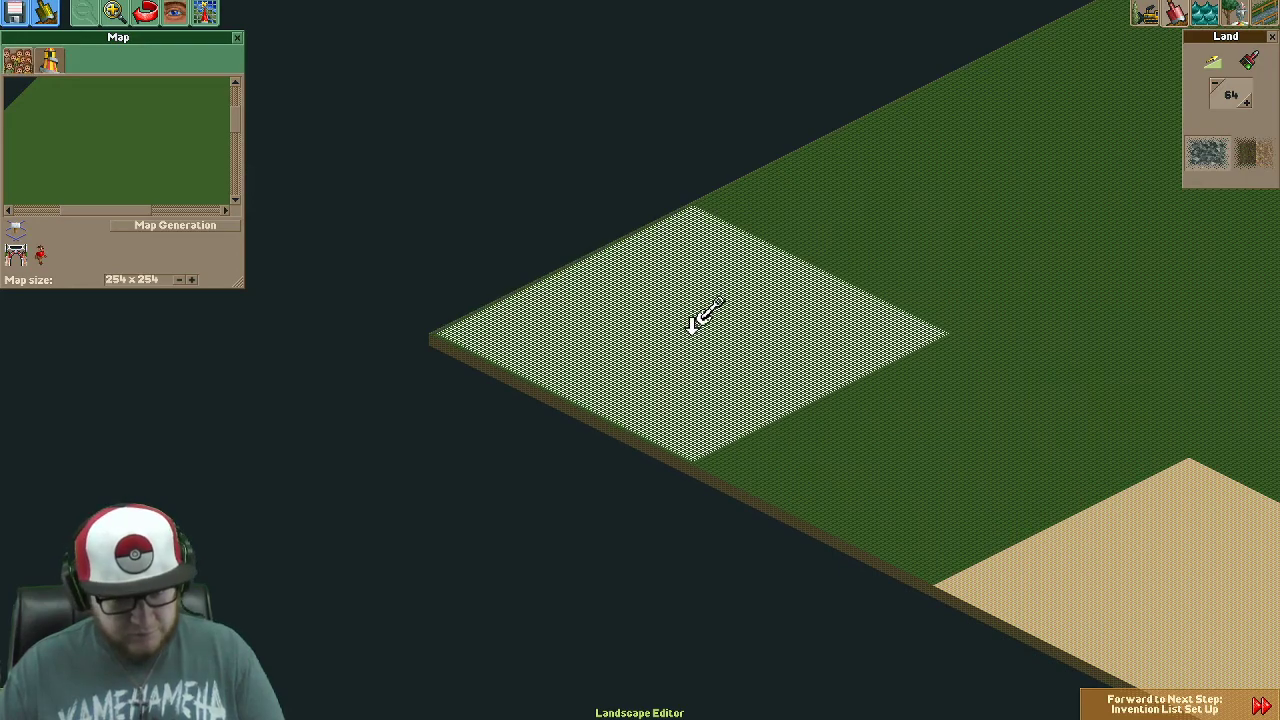
{"action": "left_click", "coordinate": [692, 326]}
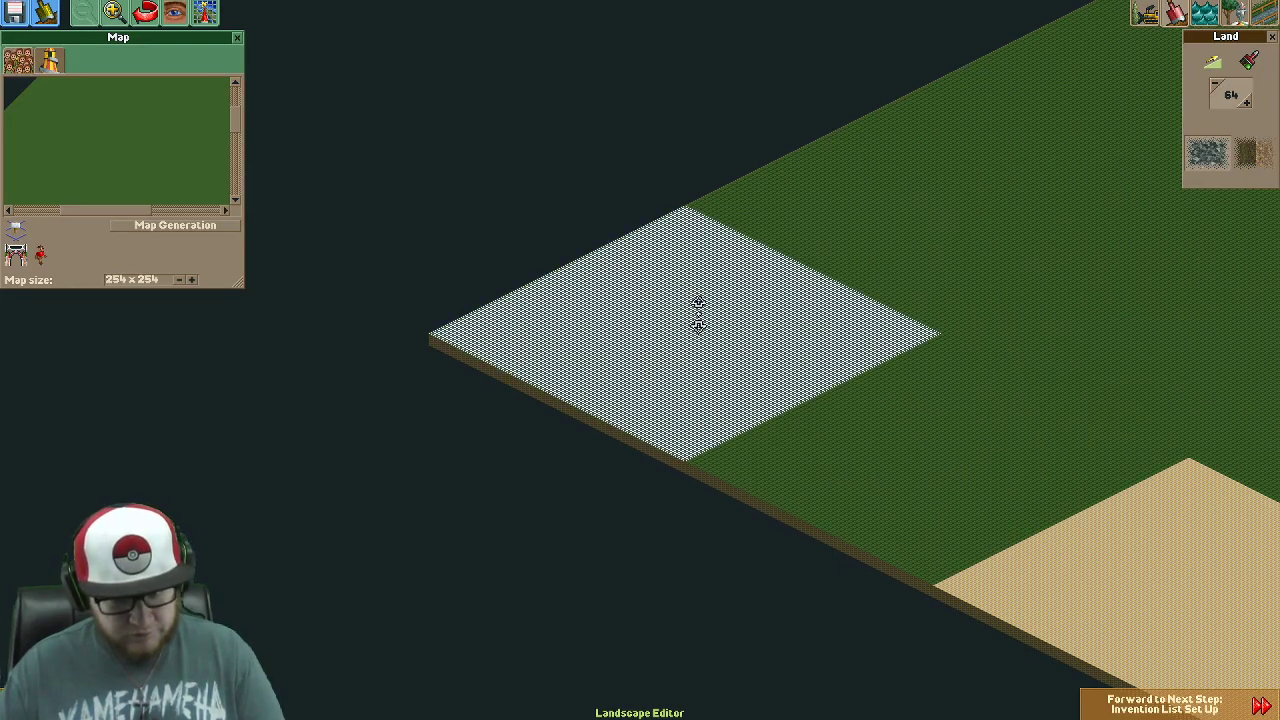
{"action": "left_click", "coordinate": [940, 440]}
{"action": "key", "text": "Right"}
{"action": "key", "text": "Down"}
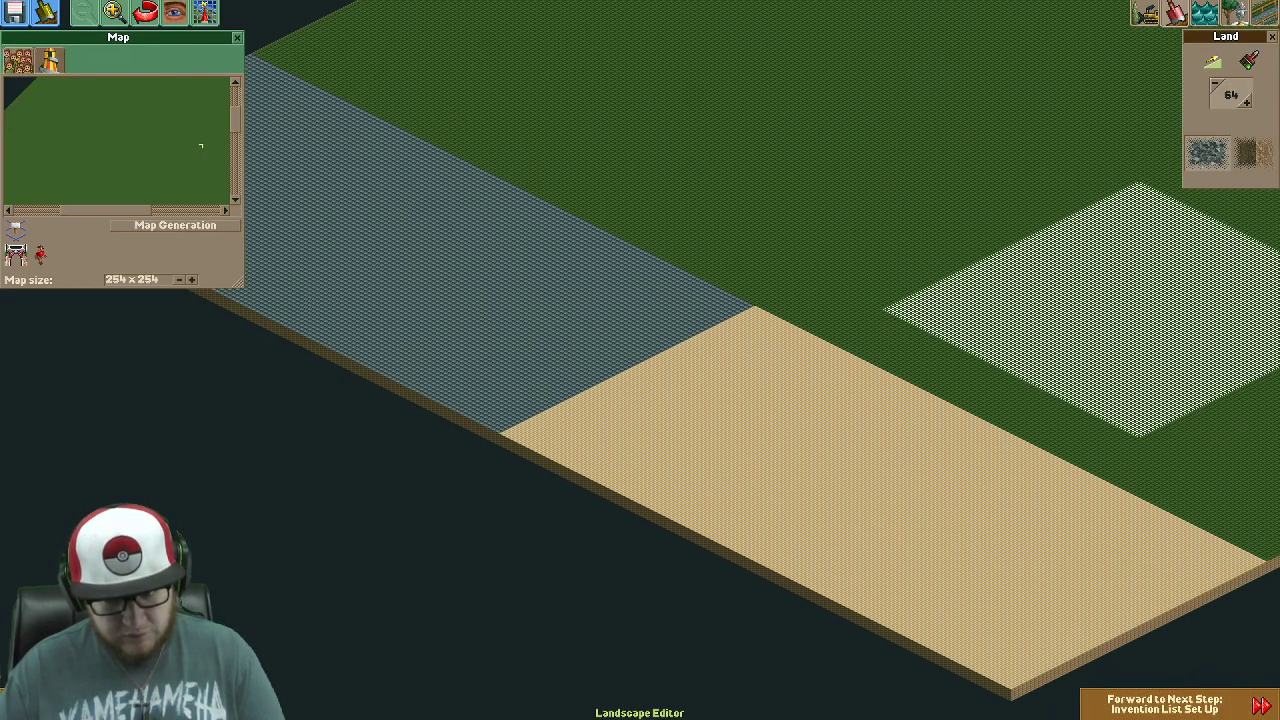
{"action": "key", "text": "Up"}
{"action": "key", "text": "Left"}
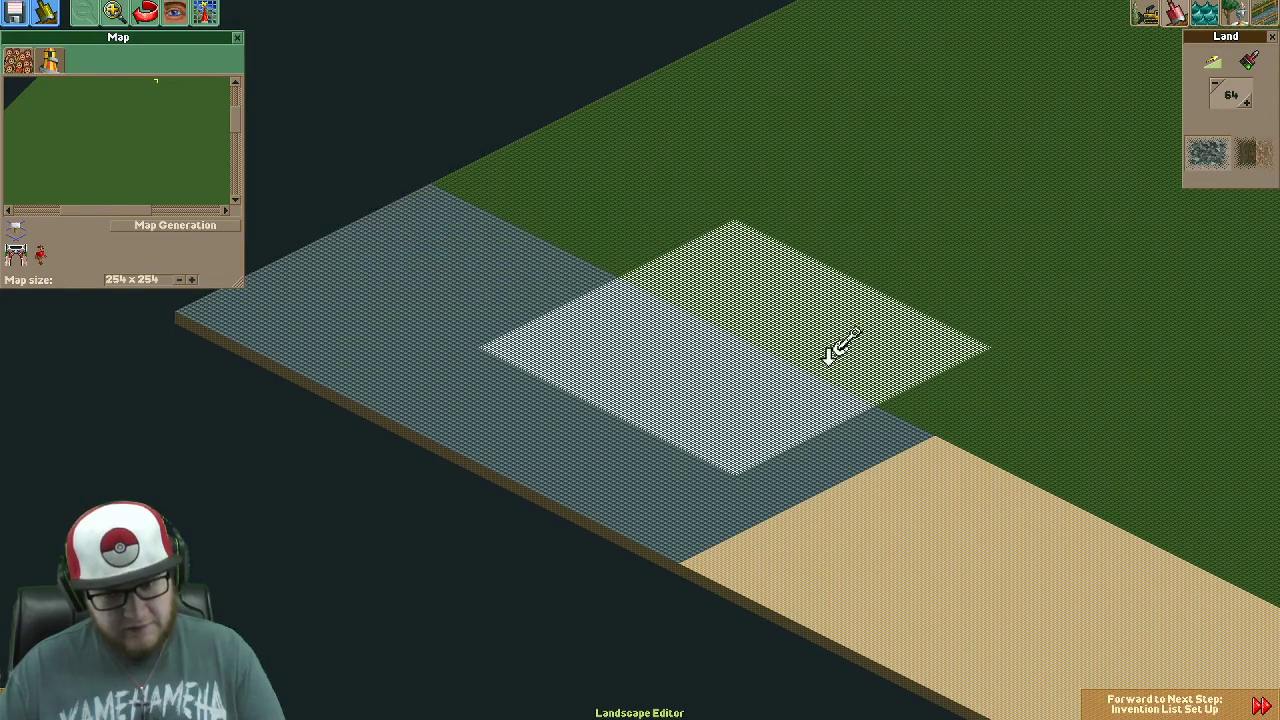
{"action": "key", "text": "Right"}
{"action": "key", "text": "Down"}
{"action": "scroll", "coordinate": [851, 463], "scroll_direction": "up", "scroll_amount": 2}
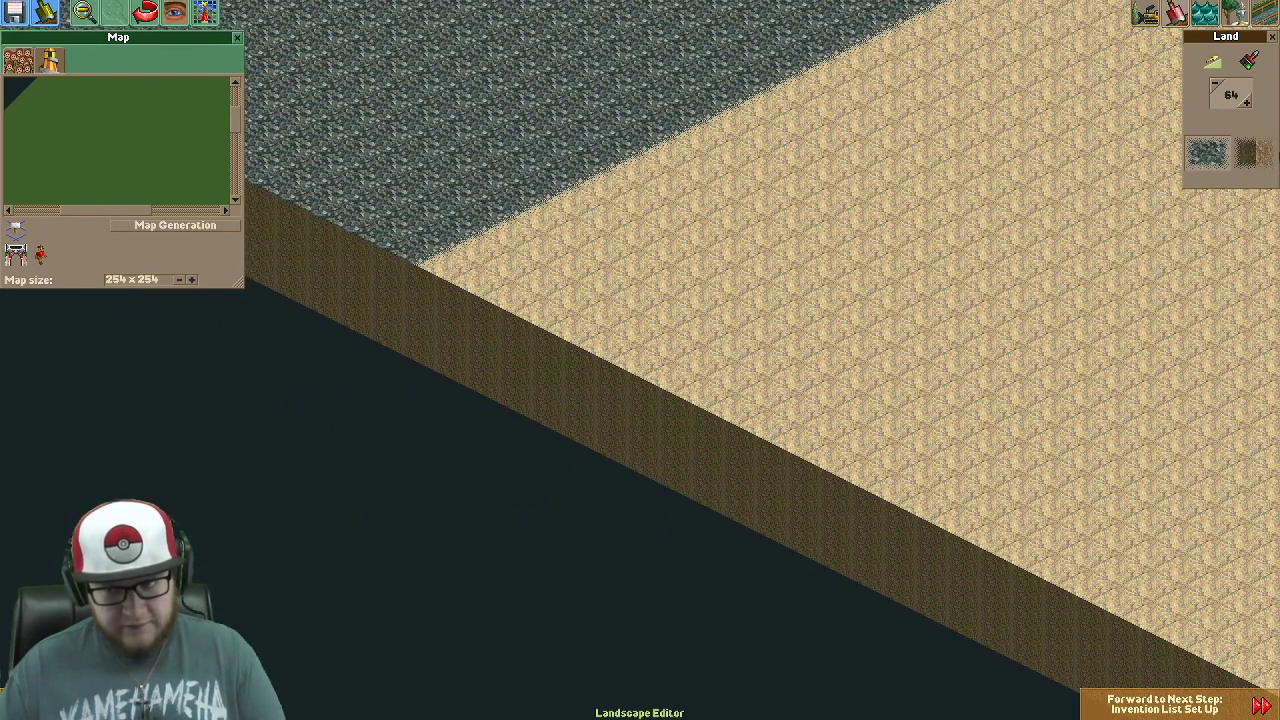
{"action": "left_click", "coordinate": [1272, 37]}
Place two park entrances on the rock-sand edge, undoing one misplaced entrance, and mark the tiles between them as owned.
{"action": "key", "text": "Left"}
{"action": "key", "text": "Up"}
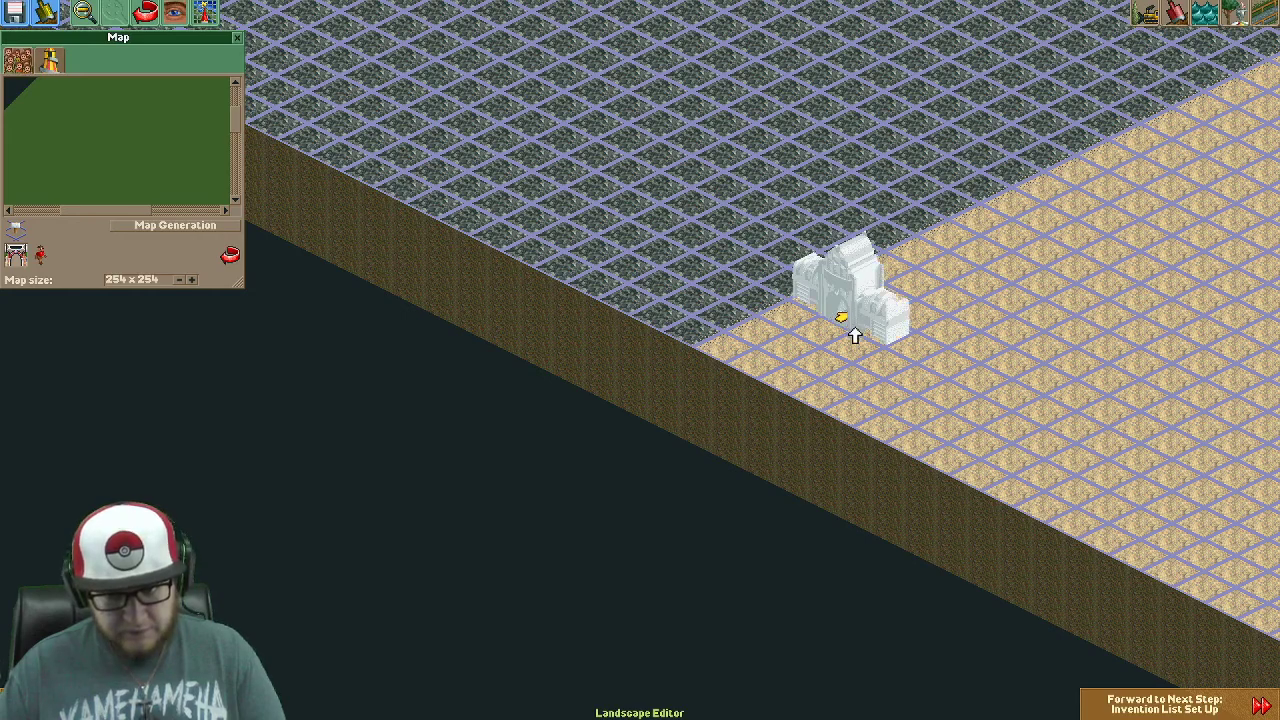
{"action": "left_click", "coordinate": [814, 355]}
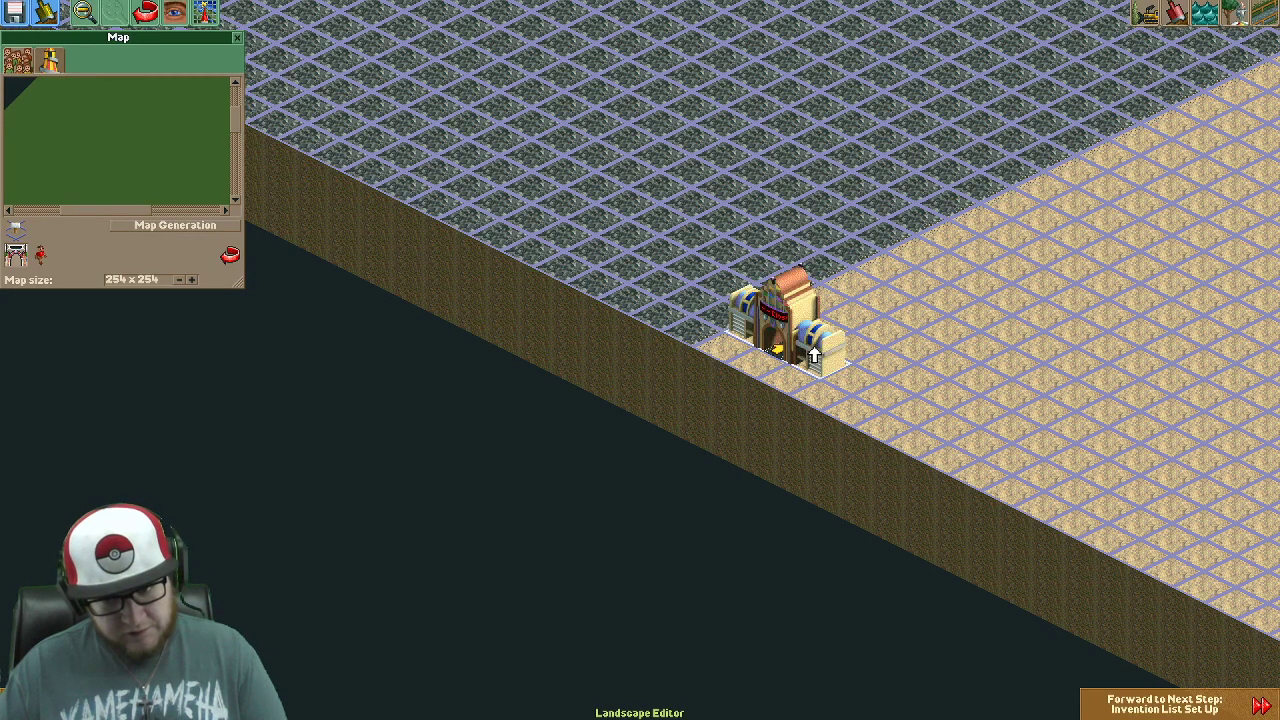
{"action": "left_click", "coordinate": [718, 306]}
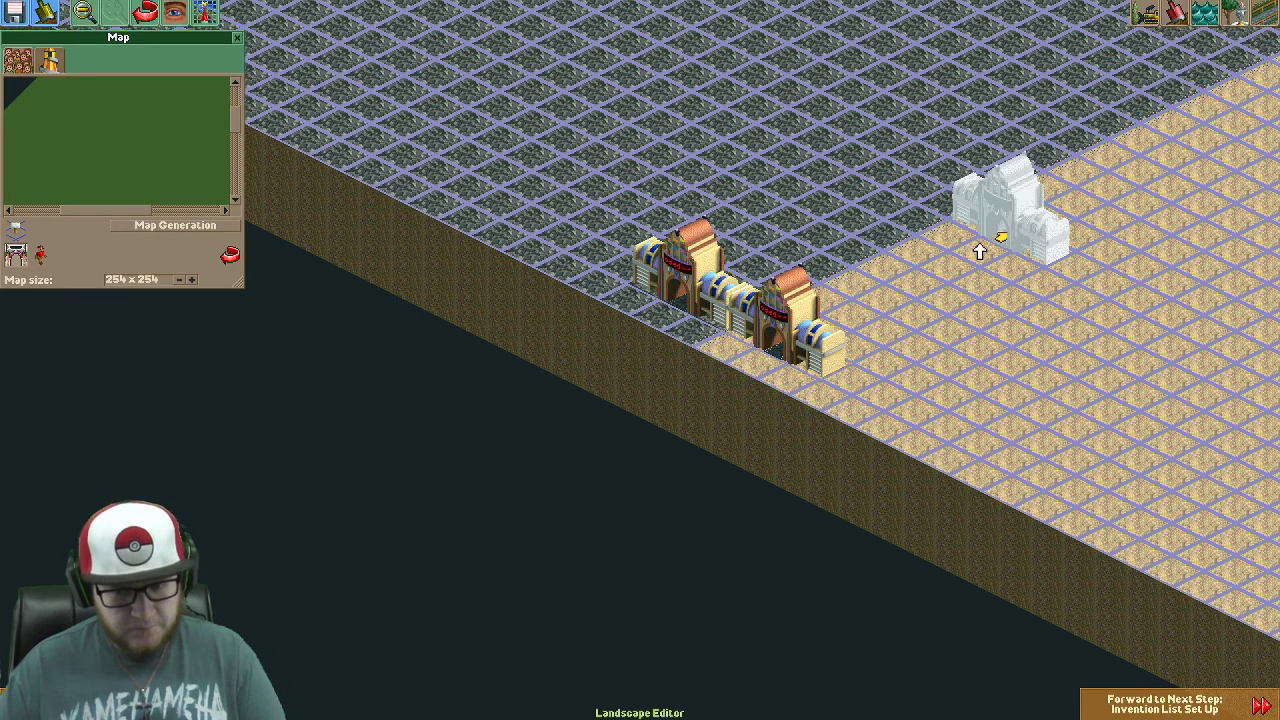
{"action": "key", "text": "ctrl+z"}
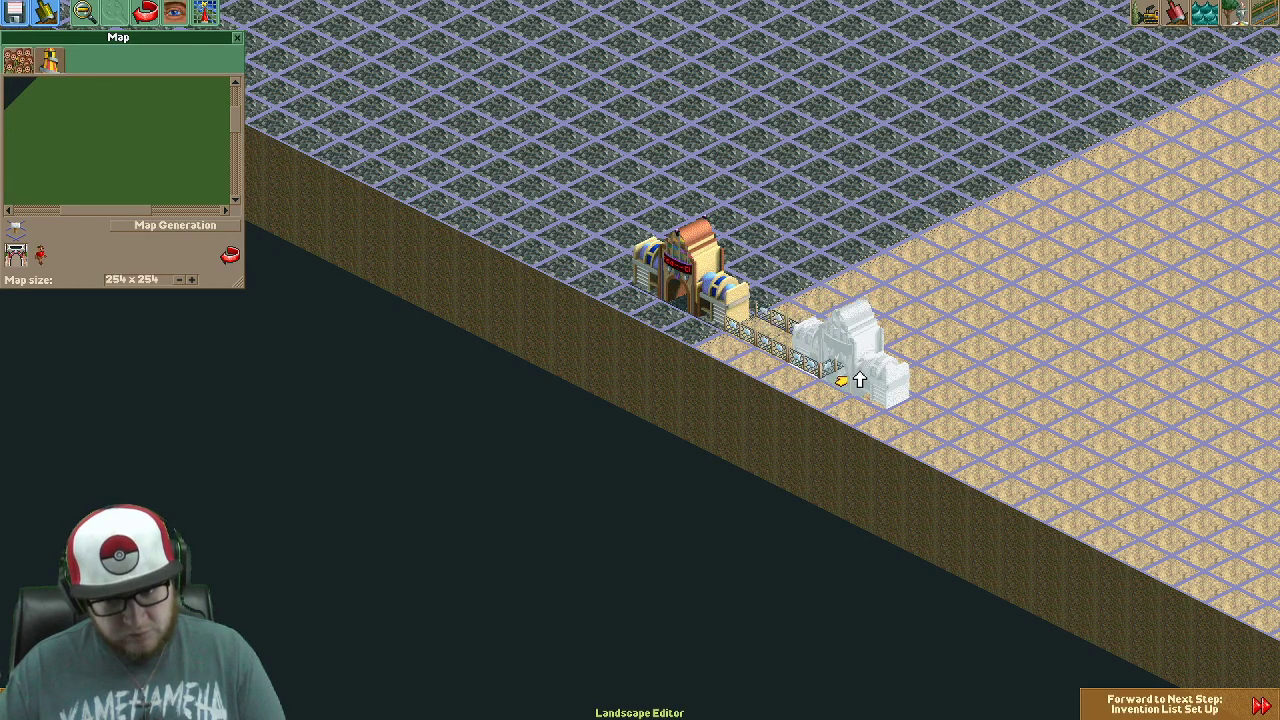
{"action": "left_click", "coordinate": [845, 375]}
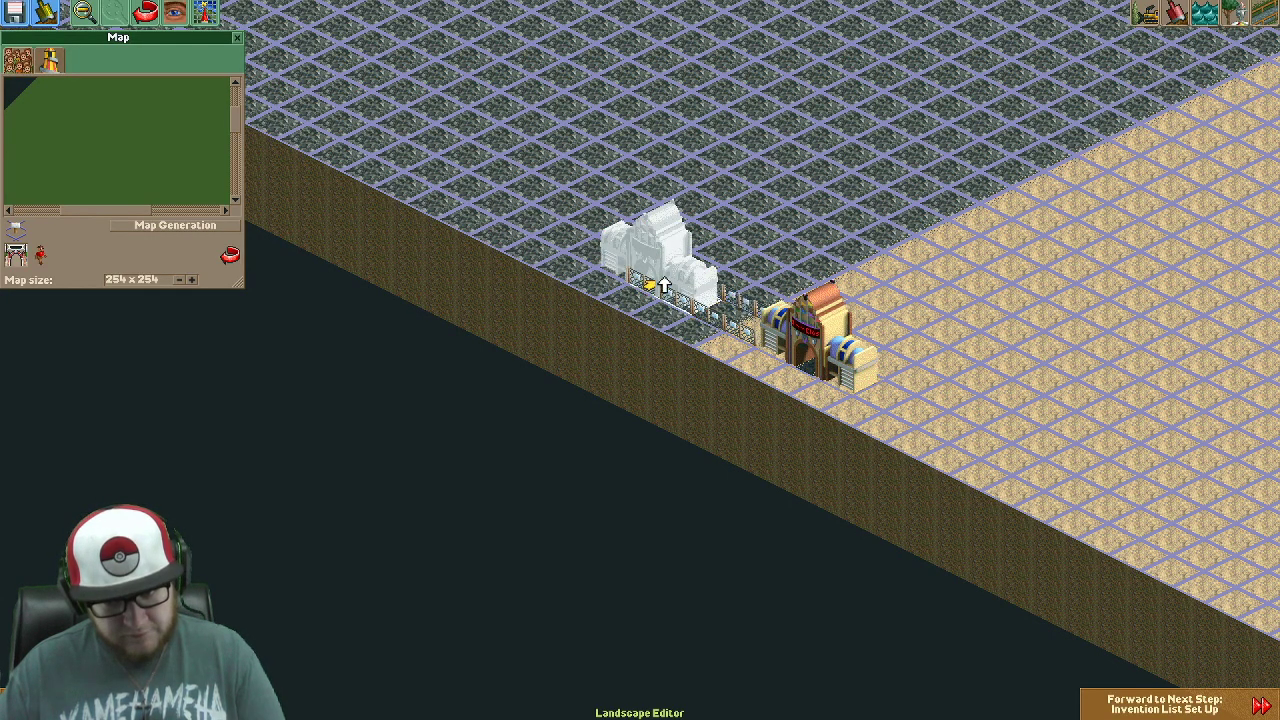
{"action": "left_click", "coordinate": [664, 292]}
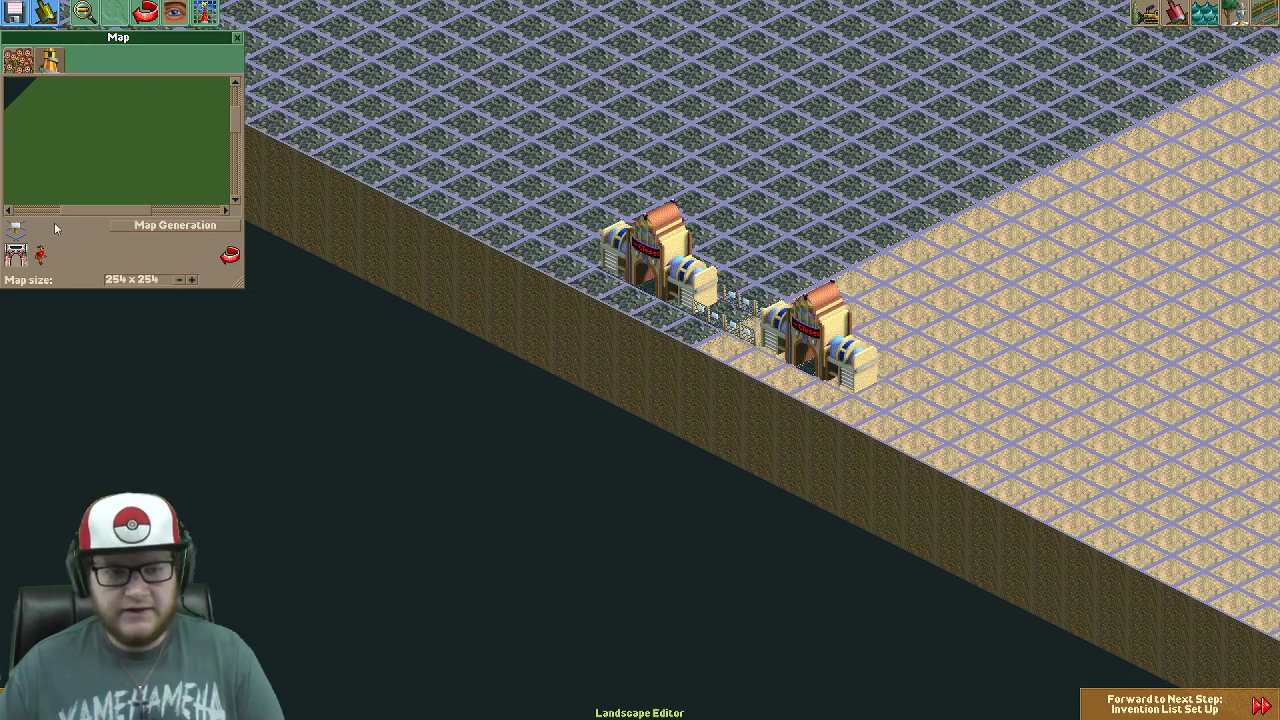
{"action": "left_click", "coordinate": [15, 230]}
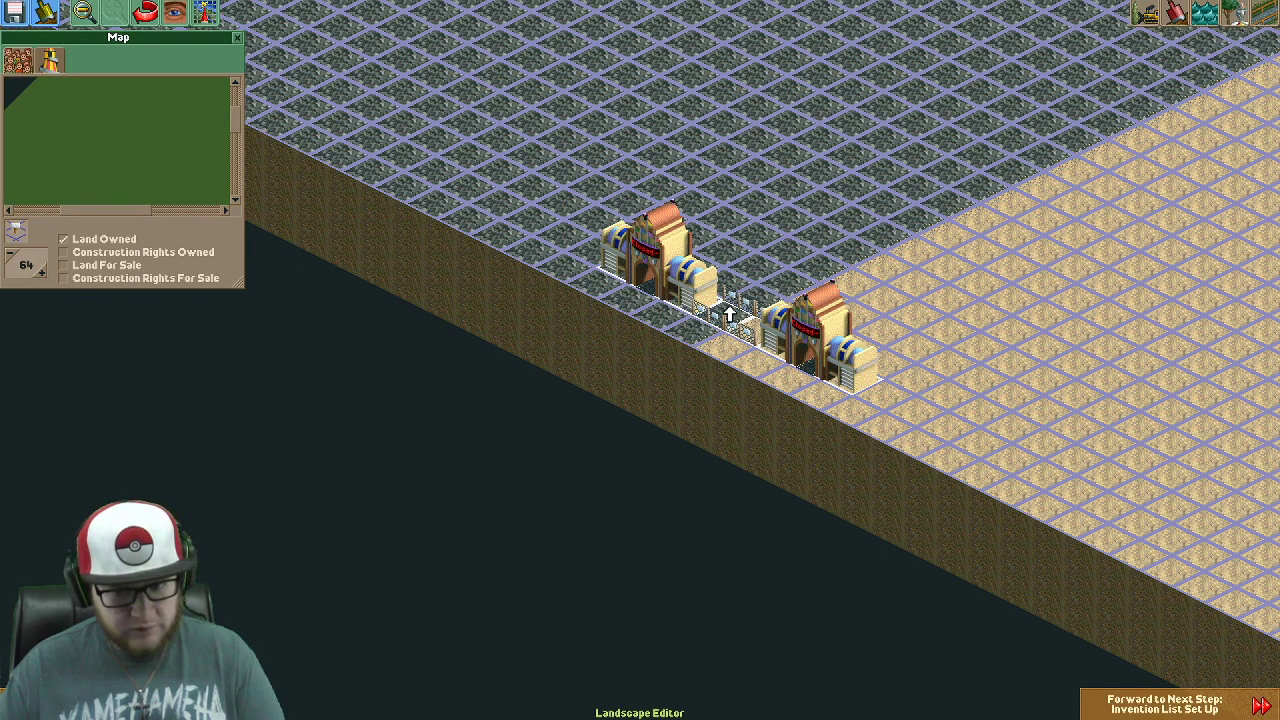
{"action": "left_click", "coordinate": [749, 327]}
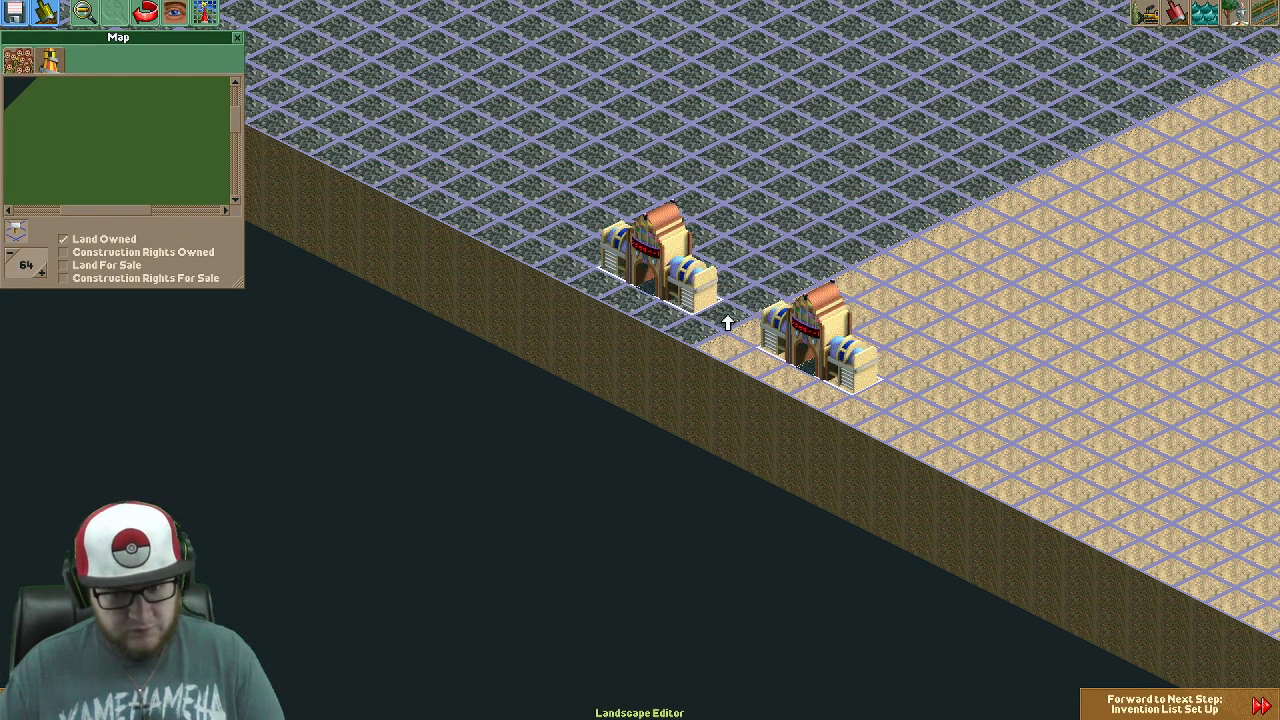
Set the land brush to 64 tiles with the grass surface and apply it to the first area.
{"action": "scroll", "coordinate": [591, 394], "scroll_direction": "down", "scroll_amount": 3}
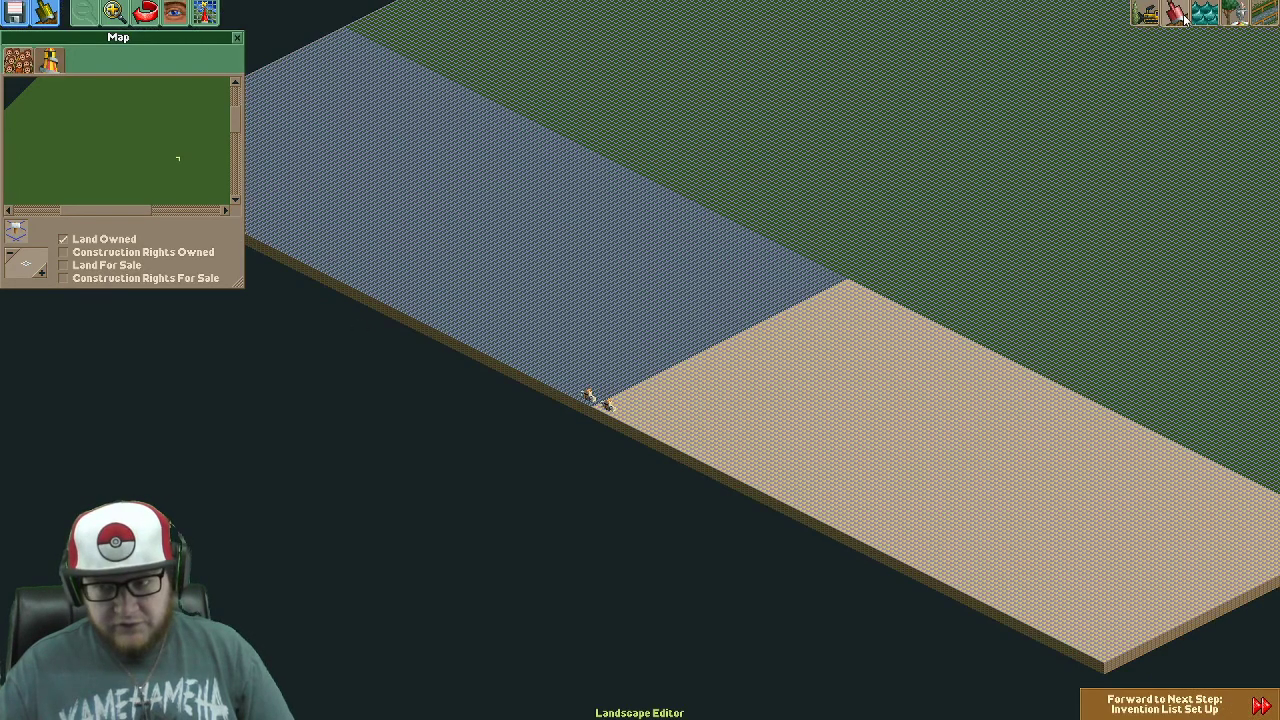
{"action": "key", "text": "F1"}
{"action": "left_click", "coordinate": [1232, 93]}
{"action": "type", "text": "64"}
{"action": "key", "text": "Return"}
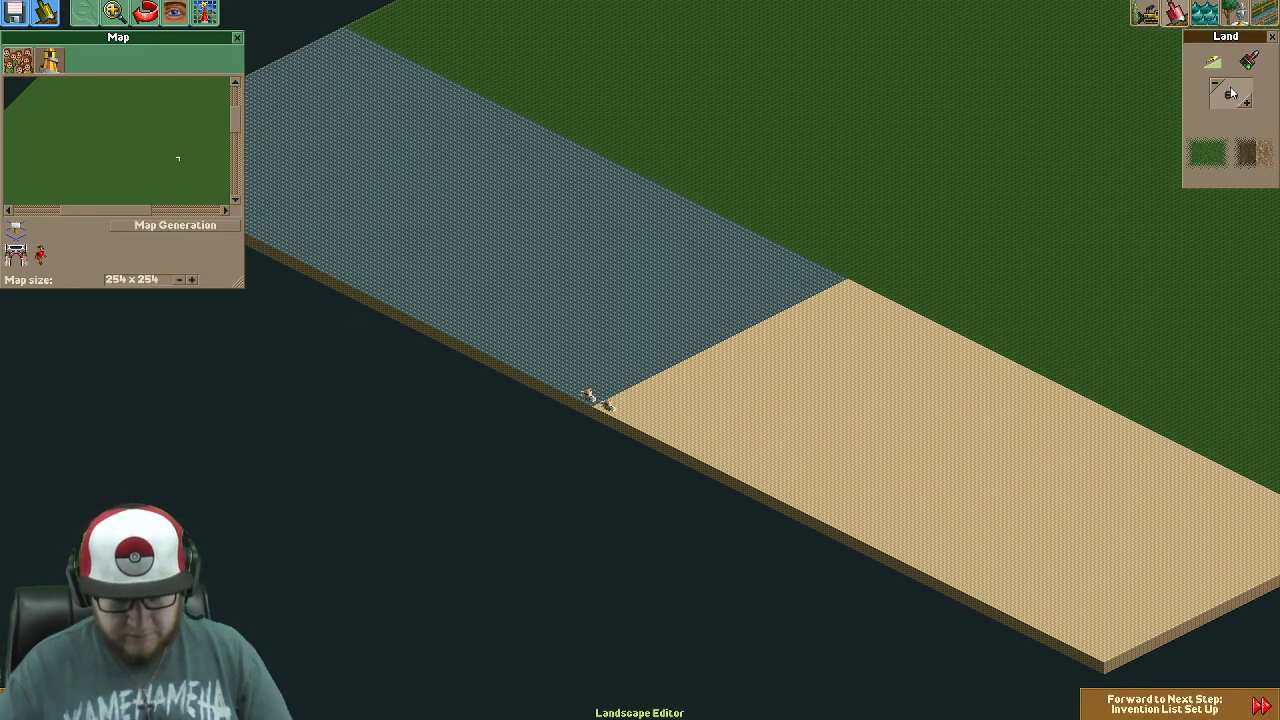
{"action": "left_click", "coordinate": [1207, 152]}
{"action": "left_click", "coordinate": [1075, 190]}
{"action": "left_click_drag", "start_coordinate": [1185, 310], "coordinate": [1157, 531]}
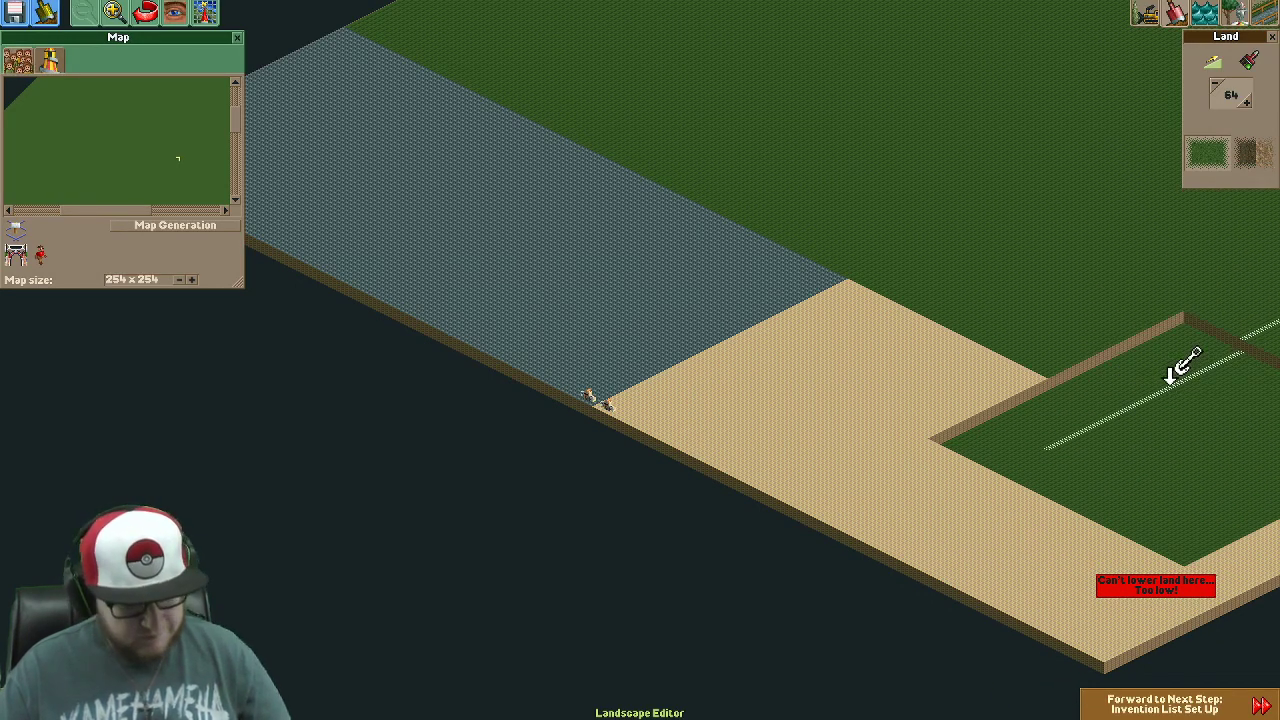
Paint the remaining sand strips along the park edge with grass.
{"action": "key", "text": "Right"}
{"action": "key", "text": "Down"}
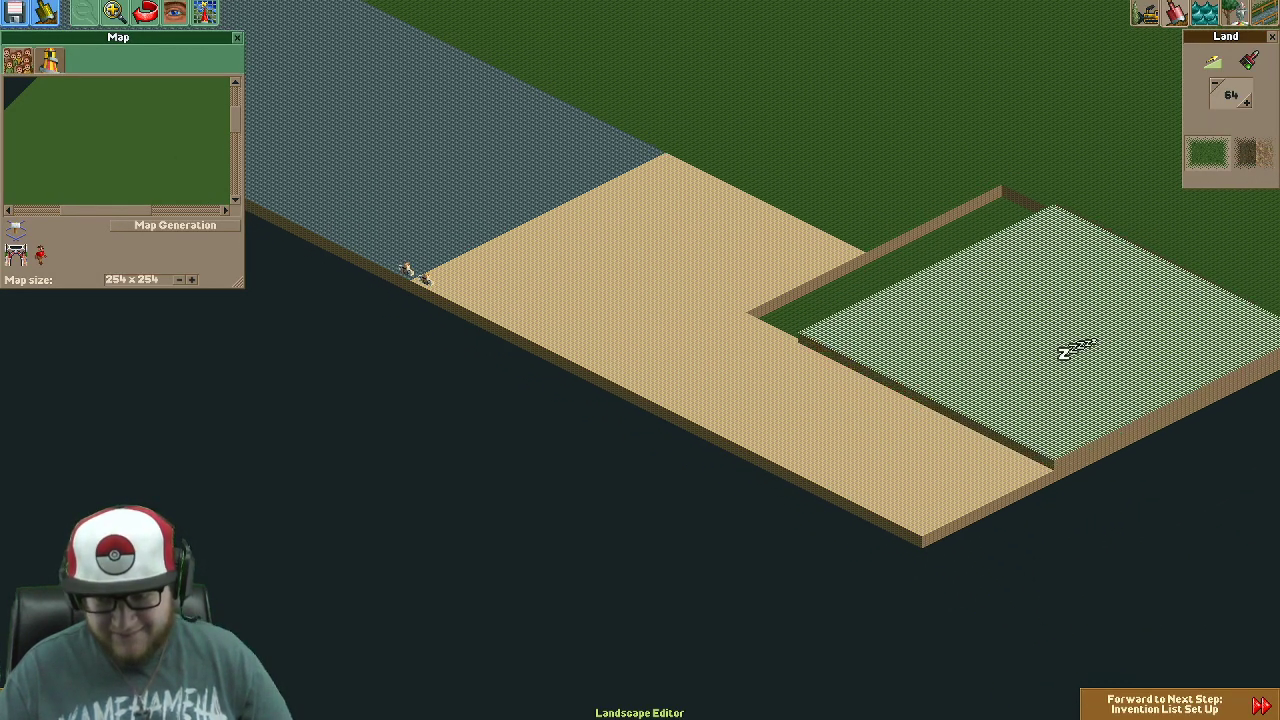
{"action": "key", "text": "Right"}
{"action": "key", "text": "Down"}
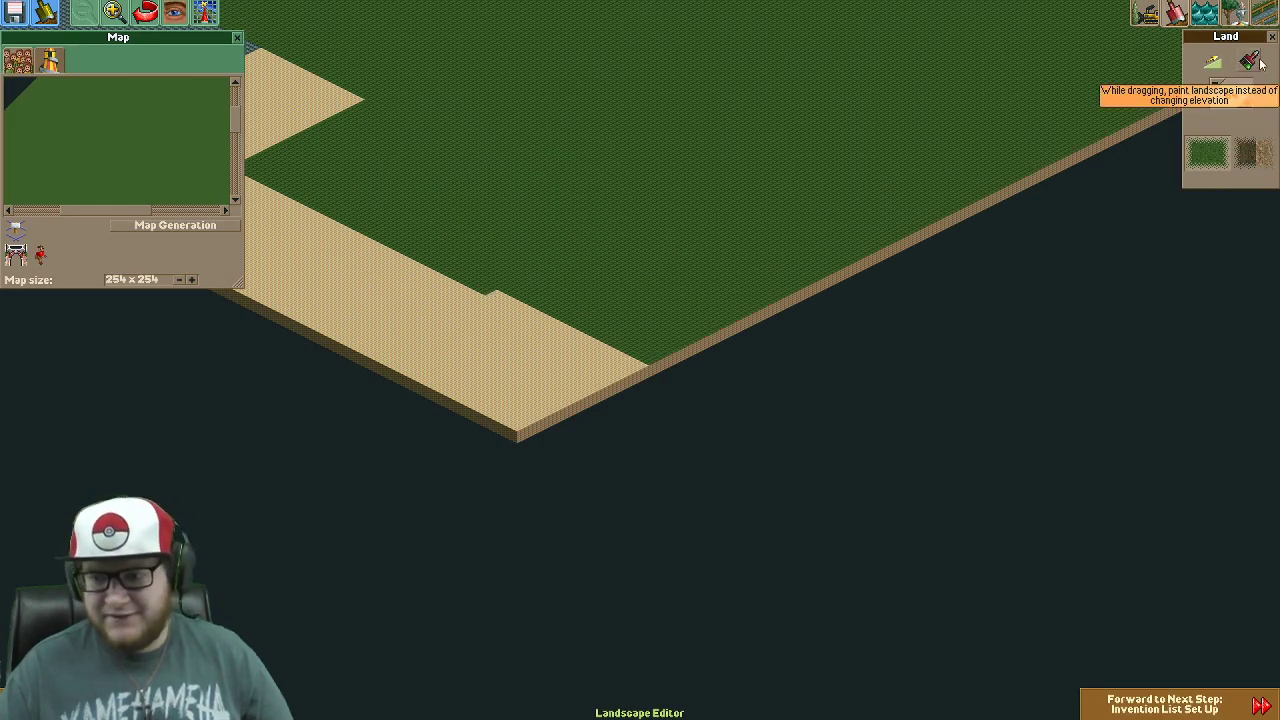
{"action": "left_click", "coordinate": [1250, 62]}
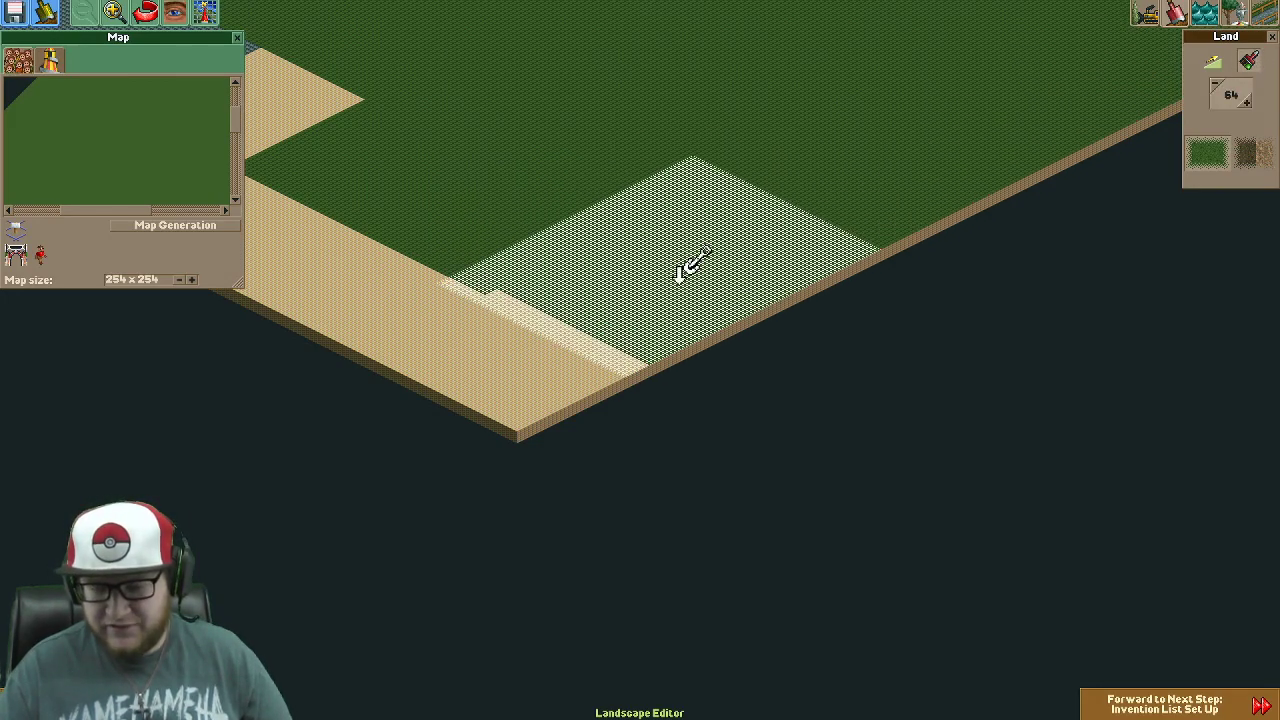
{"action": "mouse_move", "coordinate": [686, 266]}
{"action": "left_mouse_down"}
{"action": "mouse_move", "coordinate": [514, 349]}
{"action": "mouse_move", "coordinate": [325, 258]}
{"action": "left_mouse_up"}
{"action": "key", "text": "Left"}
{"action": "key", "text": "Up"}
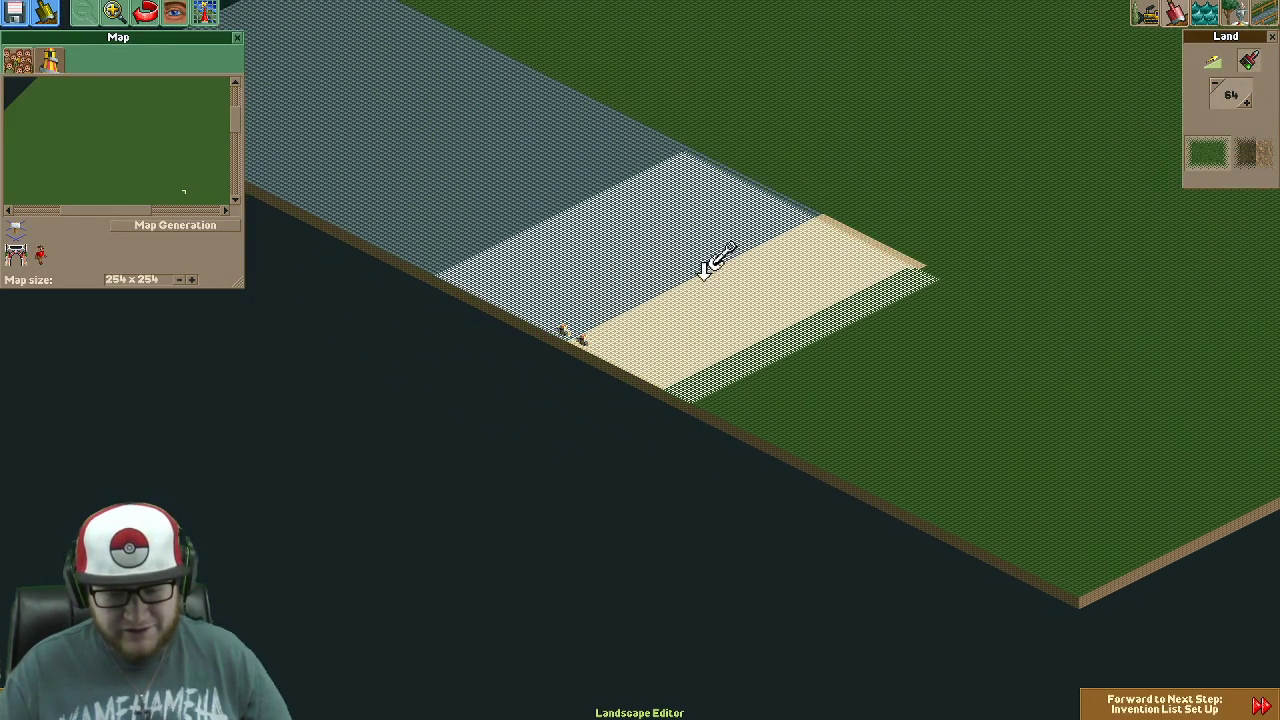
{"action": "left_click_drag", "start_coordinate": [709, 263], "coordinate": [674, 286]}
Choose a footpath surface and lay one path tile in front of each of the two entrances.
{"action": "key", "text": "Escape"}
{"action": "key", "text": "Down"}
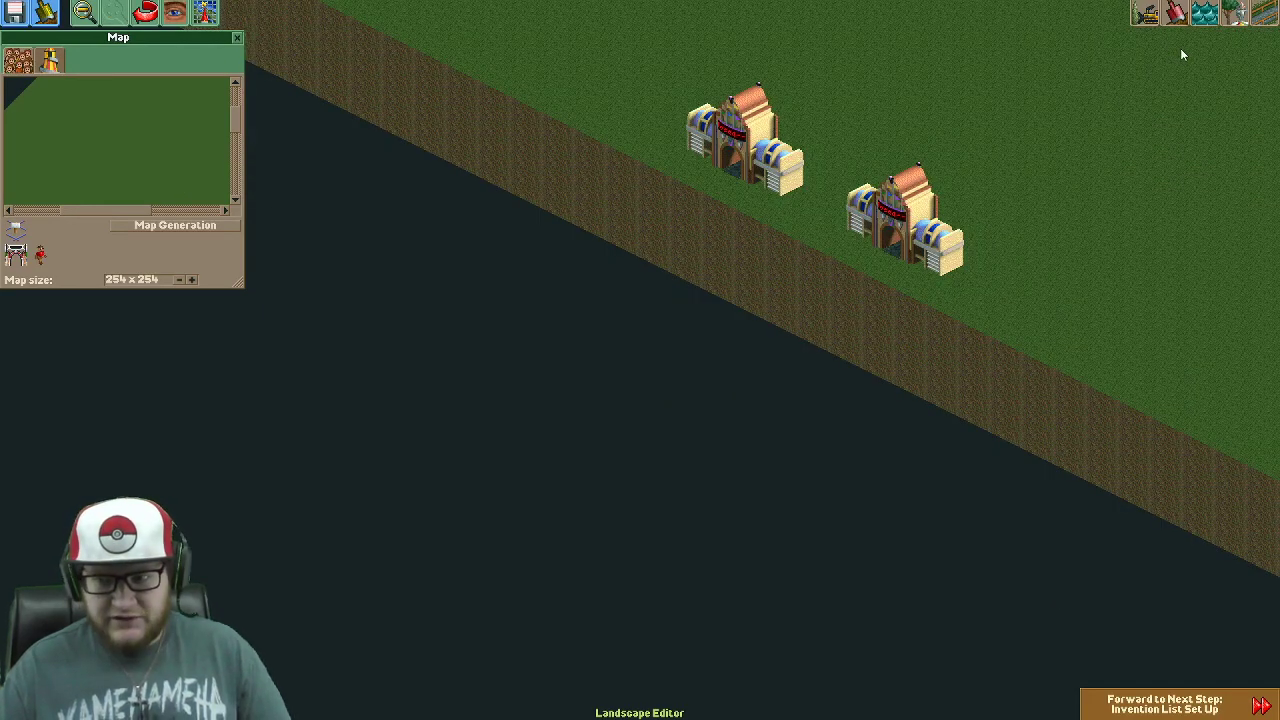
{"action": "left_click", "coordinate": [1263, 13]}
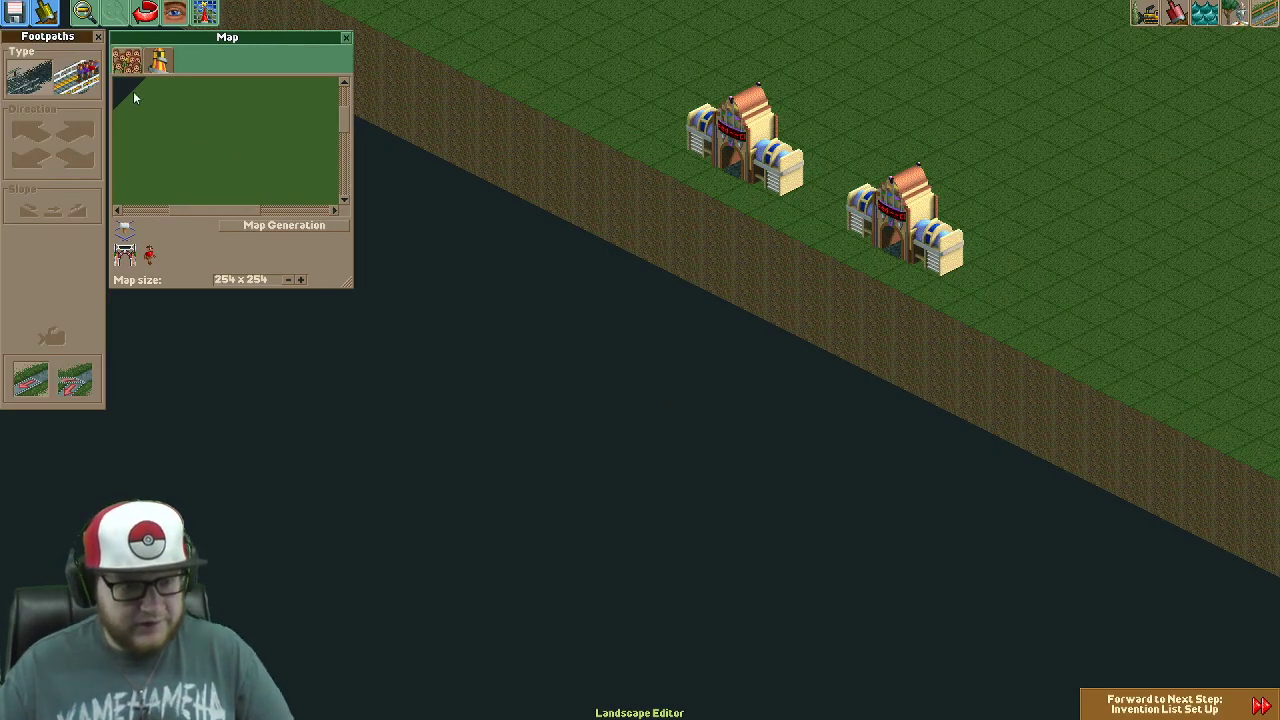
{"action": "left_click", "coordinate": [30, 75]}
{"action": "left_click", "coordinate": [168, 126]}
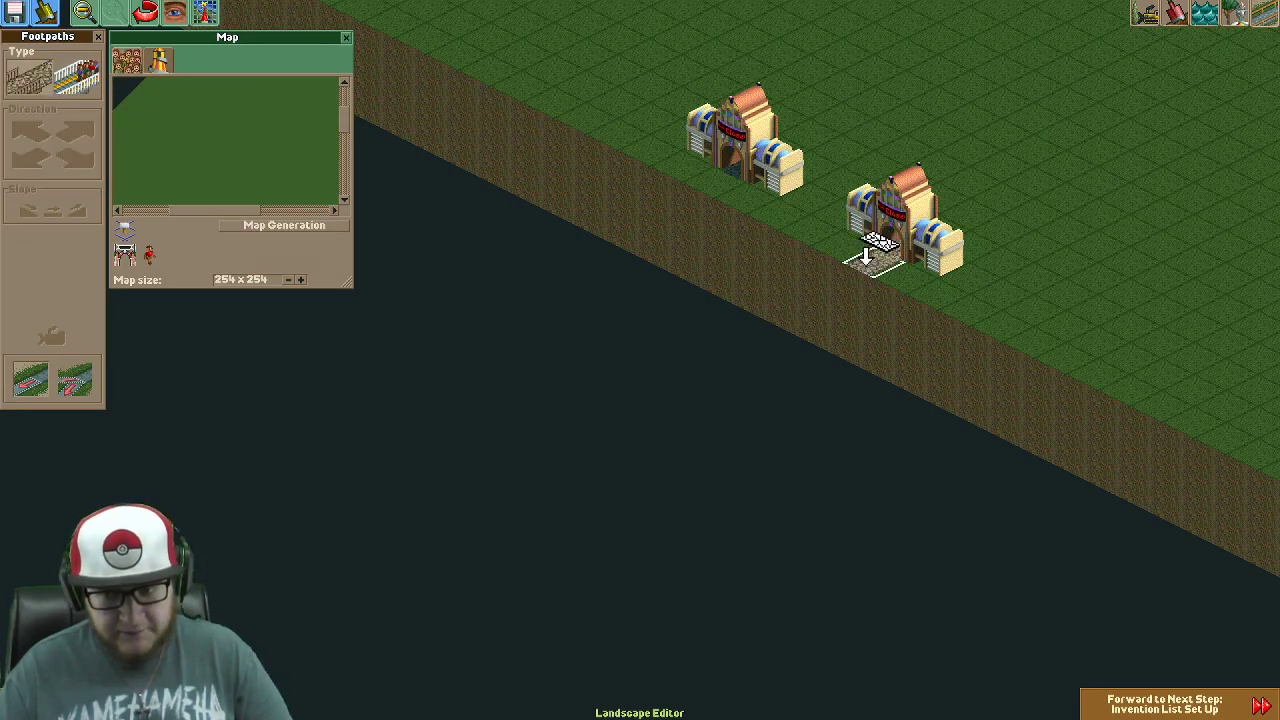
{"action": "left_click", "coordinate": [872, 258]}
{"action": "left_click", "coordinate": [740, 170]}
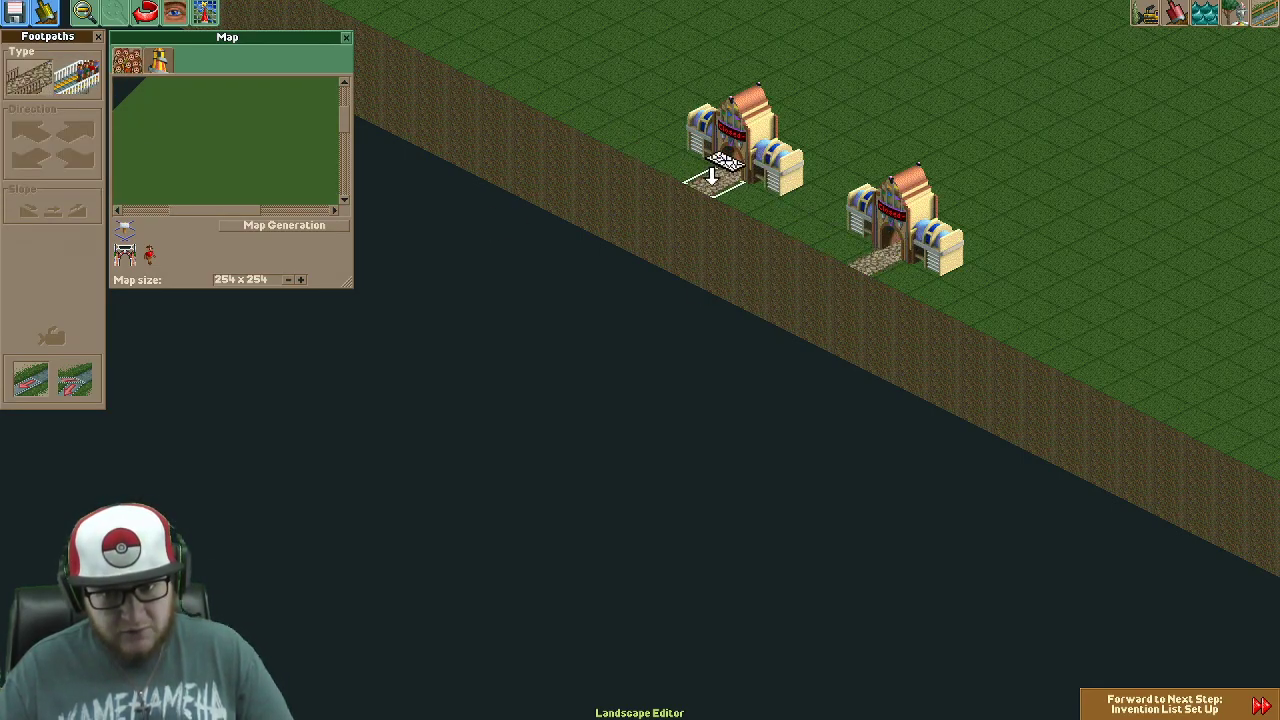
{"action": "key", "text": "Up"}
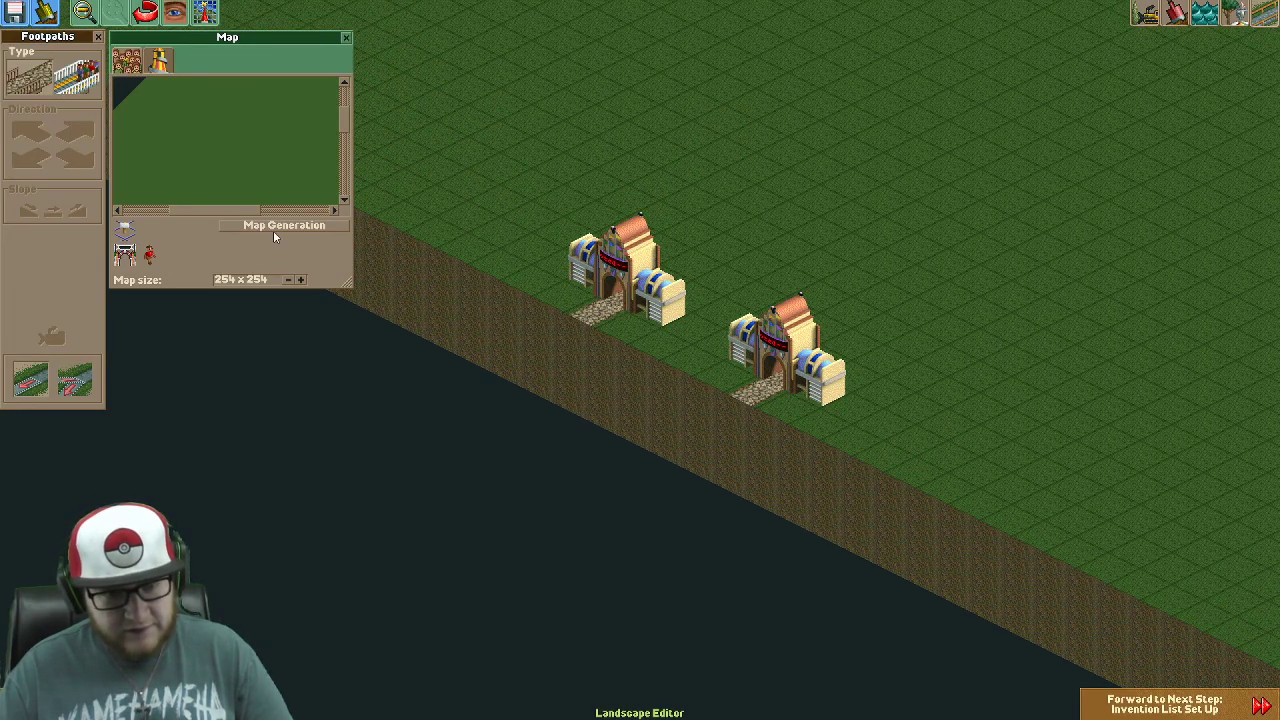
Place a guest entry point outside the first entrance and move the Map window aside.
{"action": "left_click", "coordinate": [148, 258]}
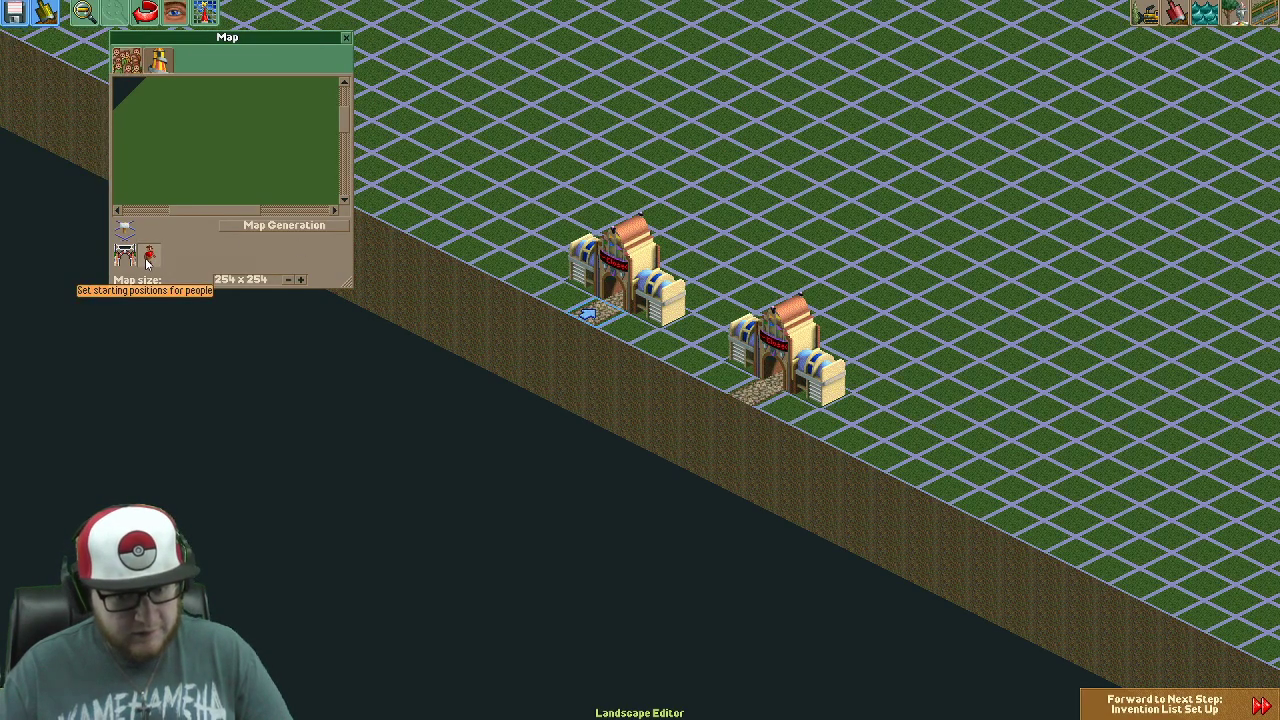
{"action": "left_click", "coordinate": [749, 403]}
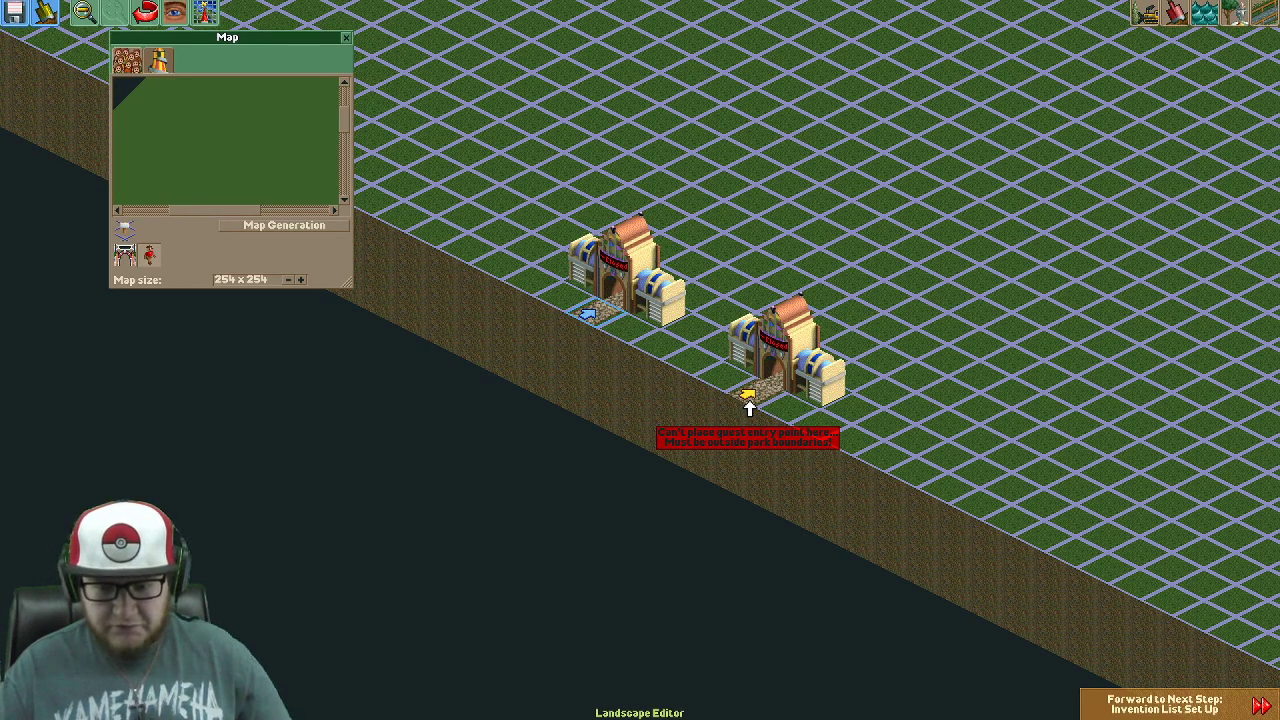
{"action": "left_click", "coordinate": [589, 314]}
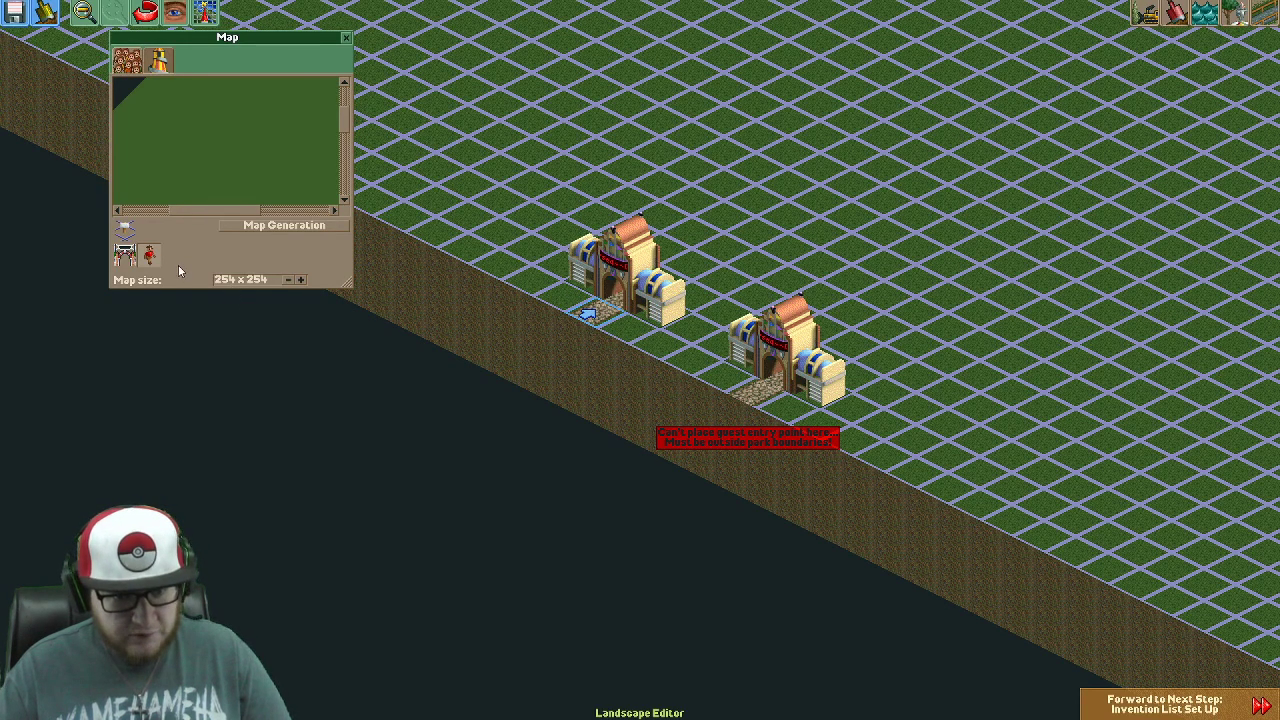
{"action": "left_click_drag", "start_coordinate": [322, 41], "coordinate": [224, 88]}
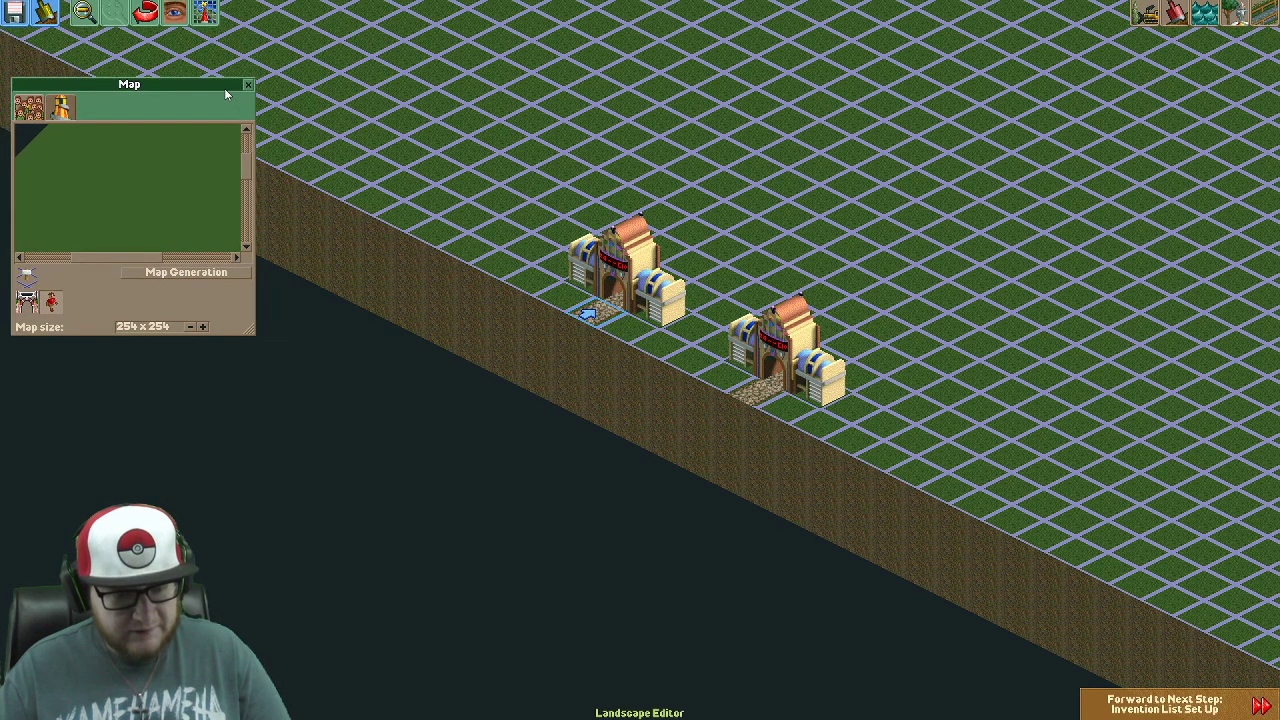
Add guest entry points on the paths outside both entrances, then close the Map window.
{"action": "left_click", "coordinate": [28, 281]}
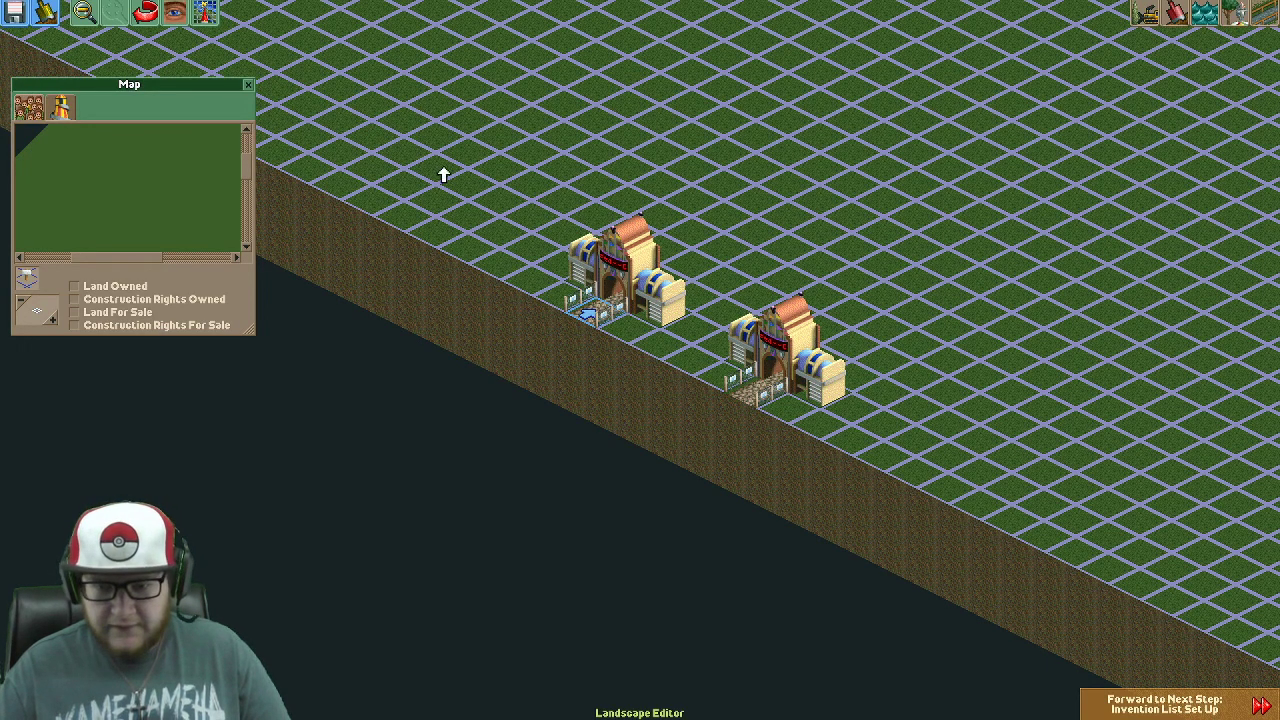
{"action": "left_click", "coordinate": [35, 280]}
{"action": "left_click", "coordinate": [51, 300]}
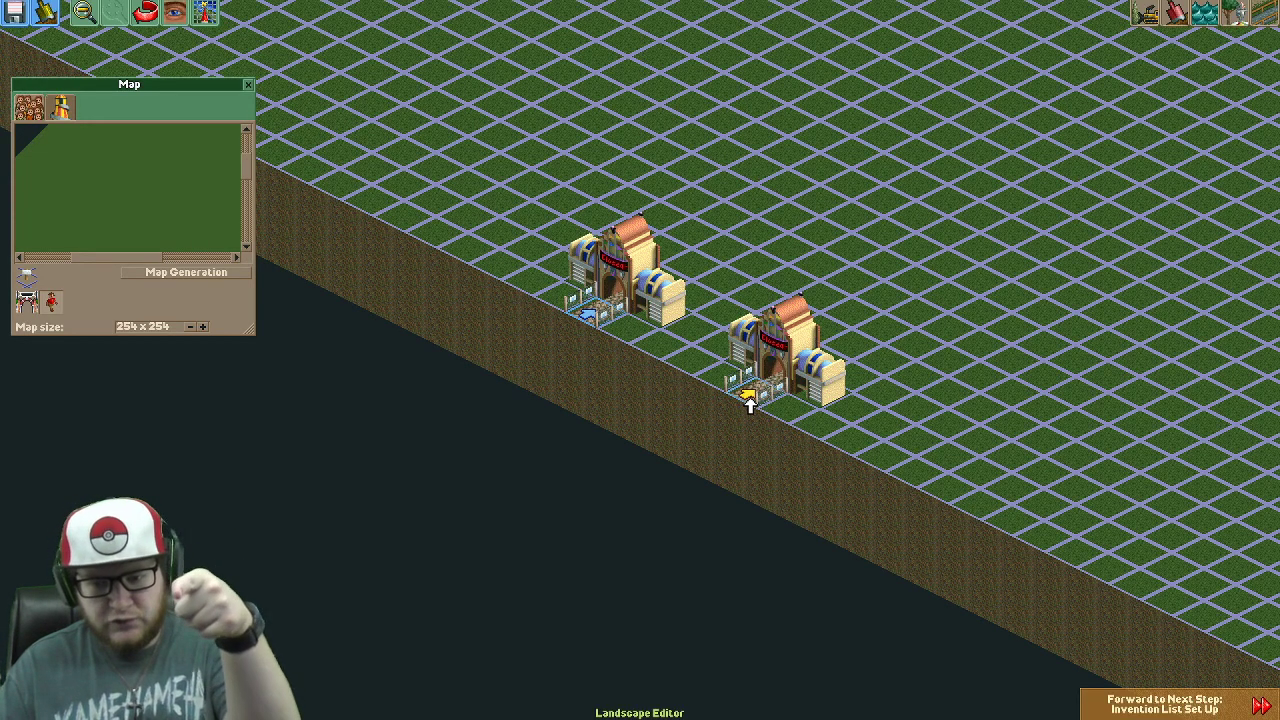
{"action": "left_click", "coordinate": [750, 402]}
{"action": "left_click", "coordinate": [591, 308]}
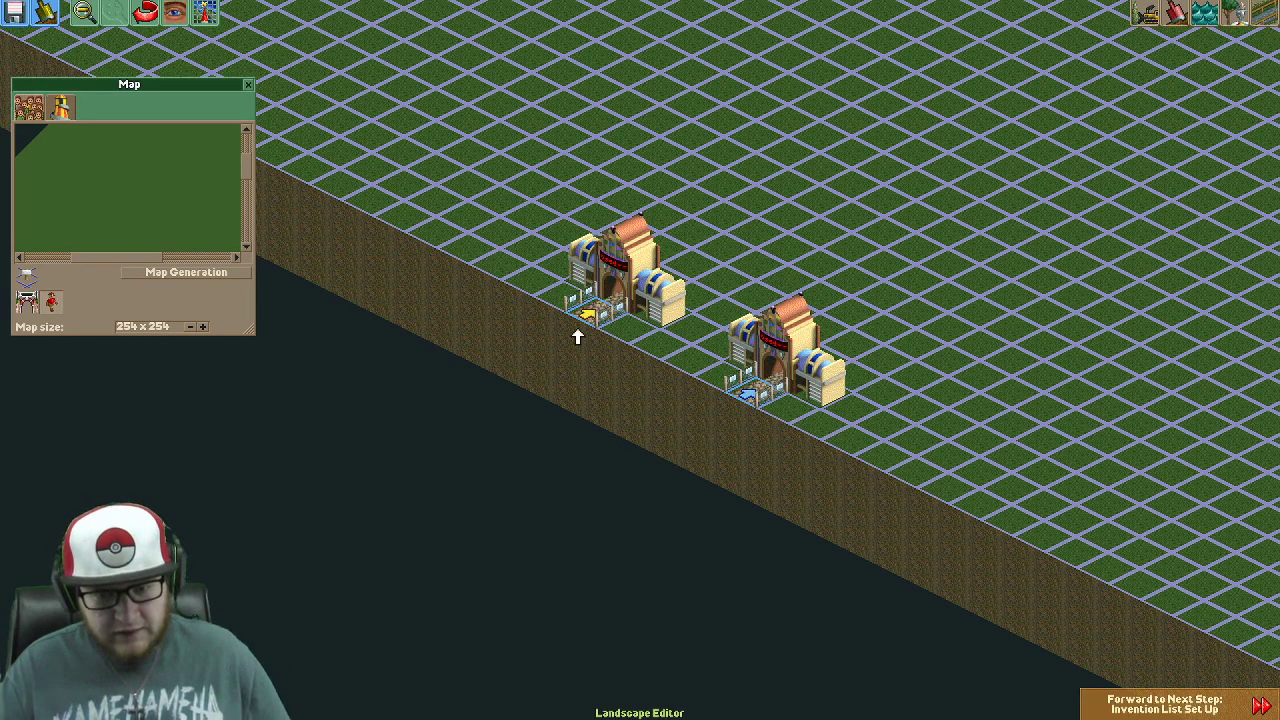
{"action": "left_click", "coordinate": [655, 352]}
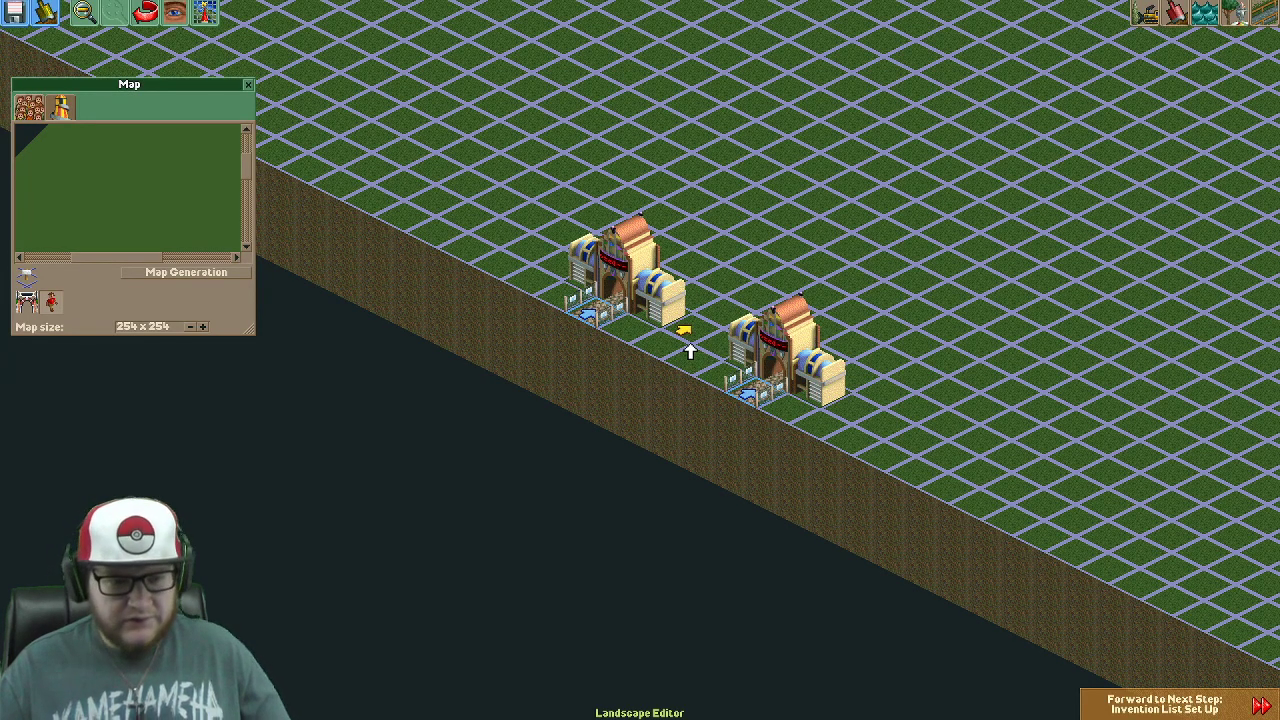
{"action": "scroll", "coordinate": [690, 350], "scroll_direction": "down", "scroll_amount": 2}
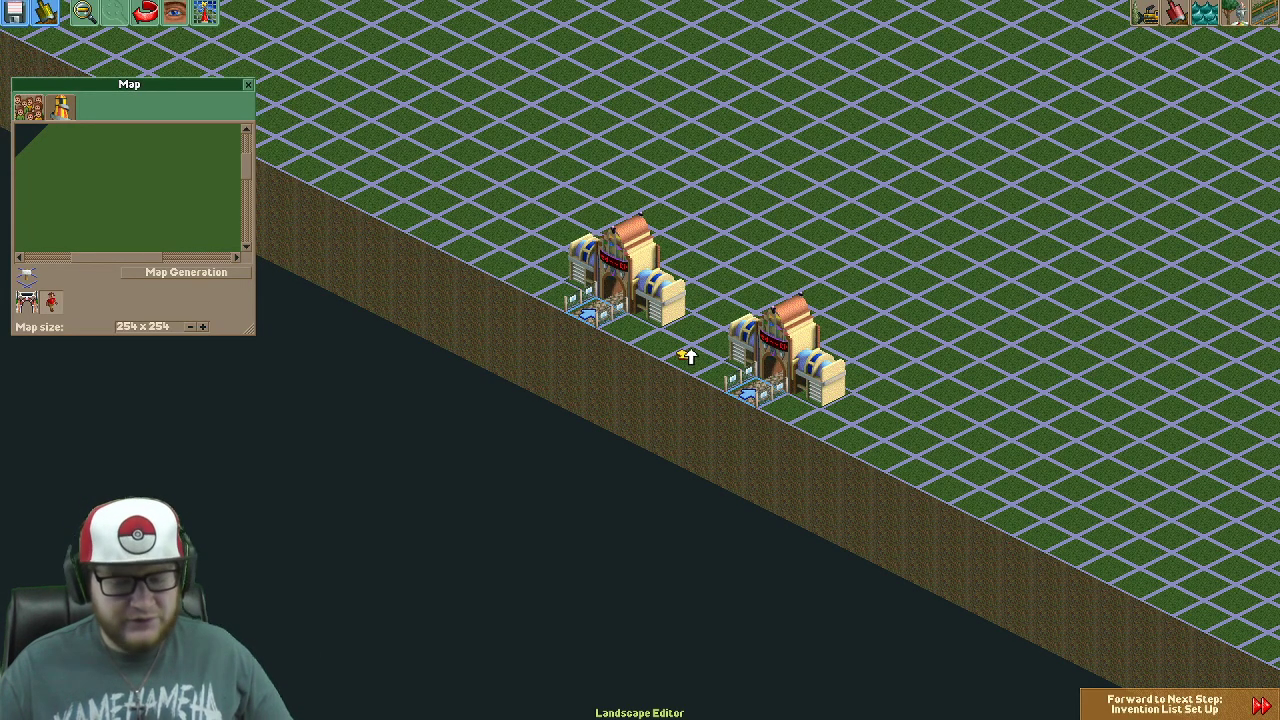
{"action": "key", "text": "Tab"}
{"action": "scroll", "coordinate": [698, 346], "scroll_direction": "up", "scroll_amount": 2}
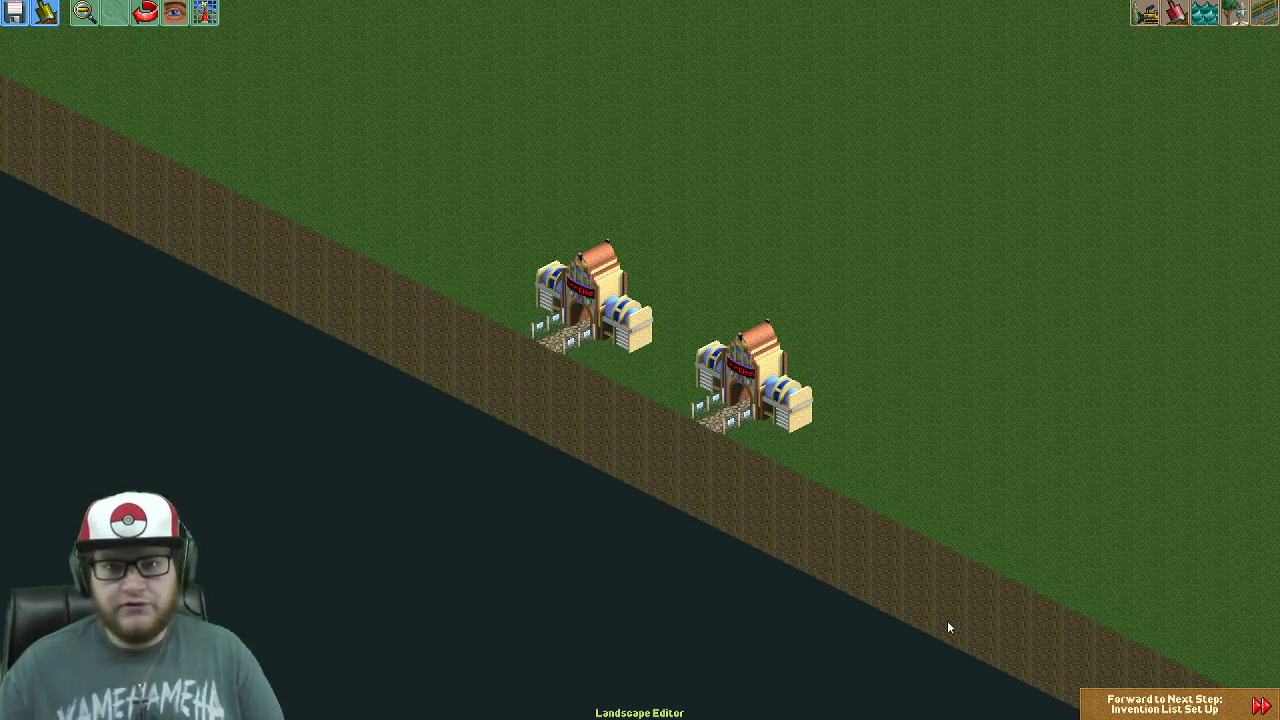
Pre-invent the Bobsled, Inverted and Air Powered Vertical Coasters, then move all remaining items to the top.
{"action": "left_click", "coordinate": [1232, 714]}
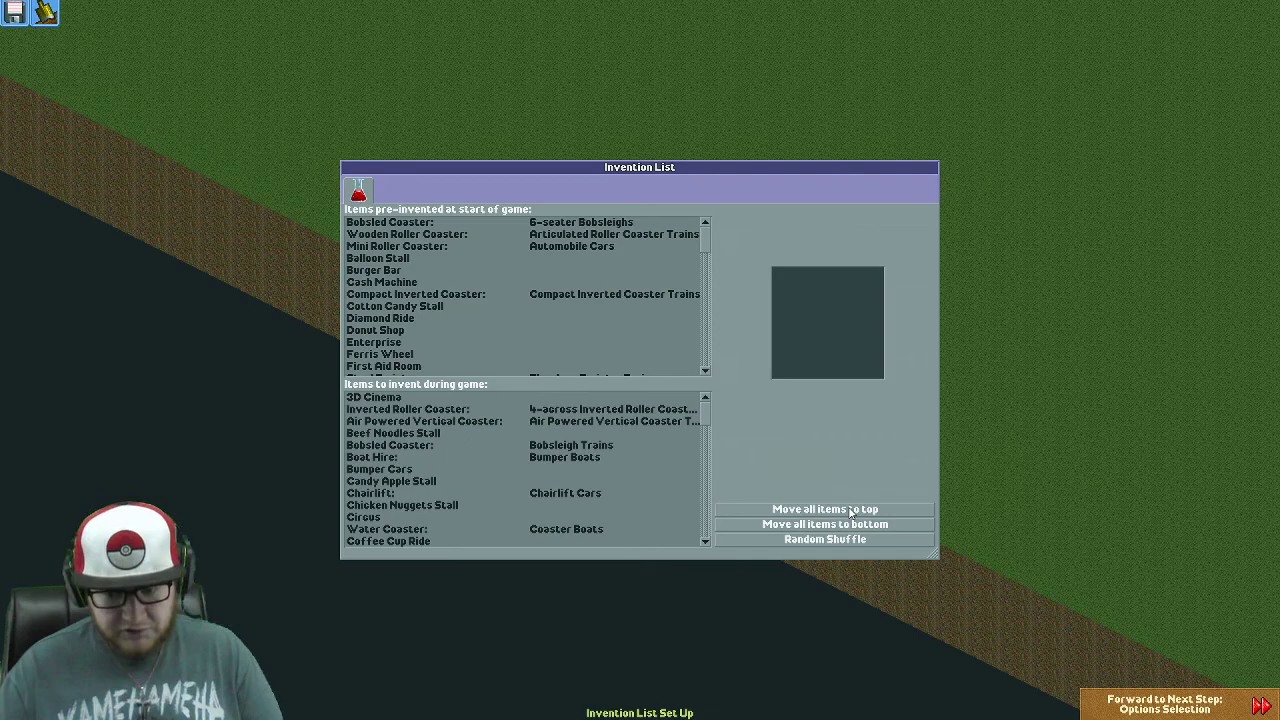
{"action": "left_click_drag", "start_coordinate": [594, 445], "coordinate": [578, 320]}
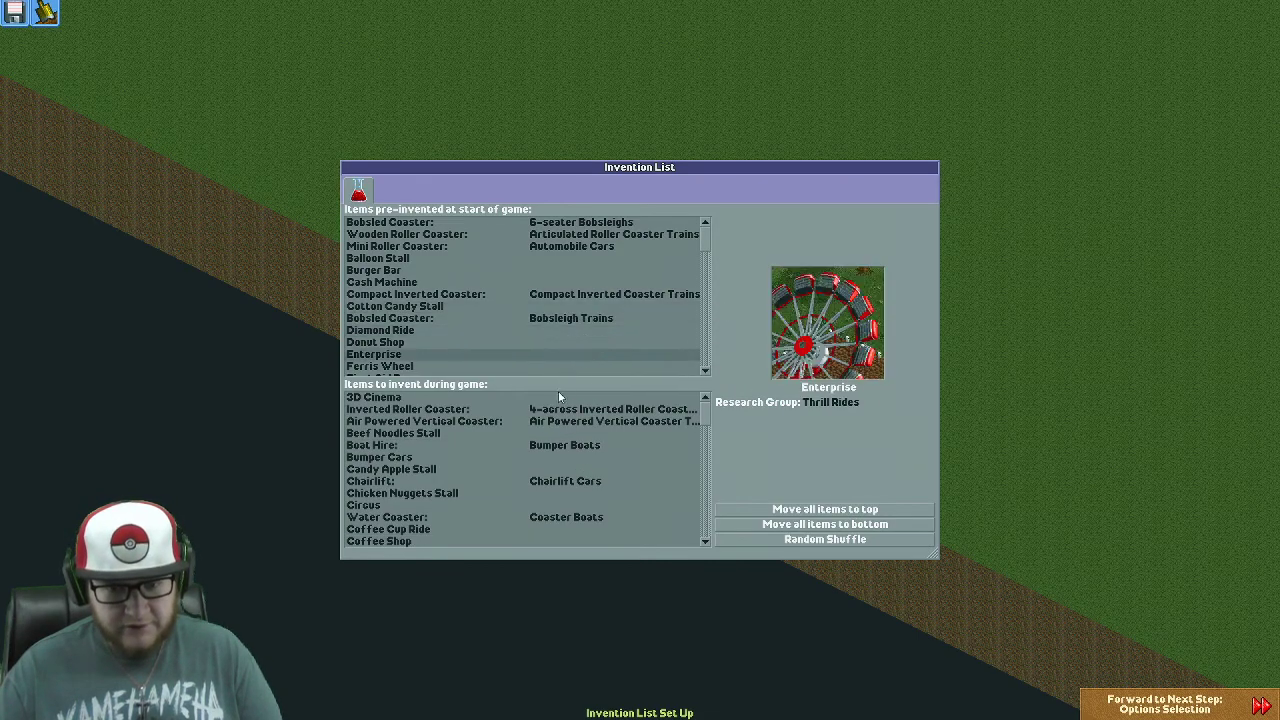
{"action": "left_click_drag", "start_coordinate": [560, 409], "coordinate": [570, 326]}
{"action": "left_click_drag", "start_coordinate": [560, 421], "coordinate": [566, 318]}
{"action": "left_click_drag", "start_coordinate": [560, 421], "coordinate": [565, 342]}
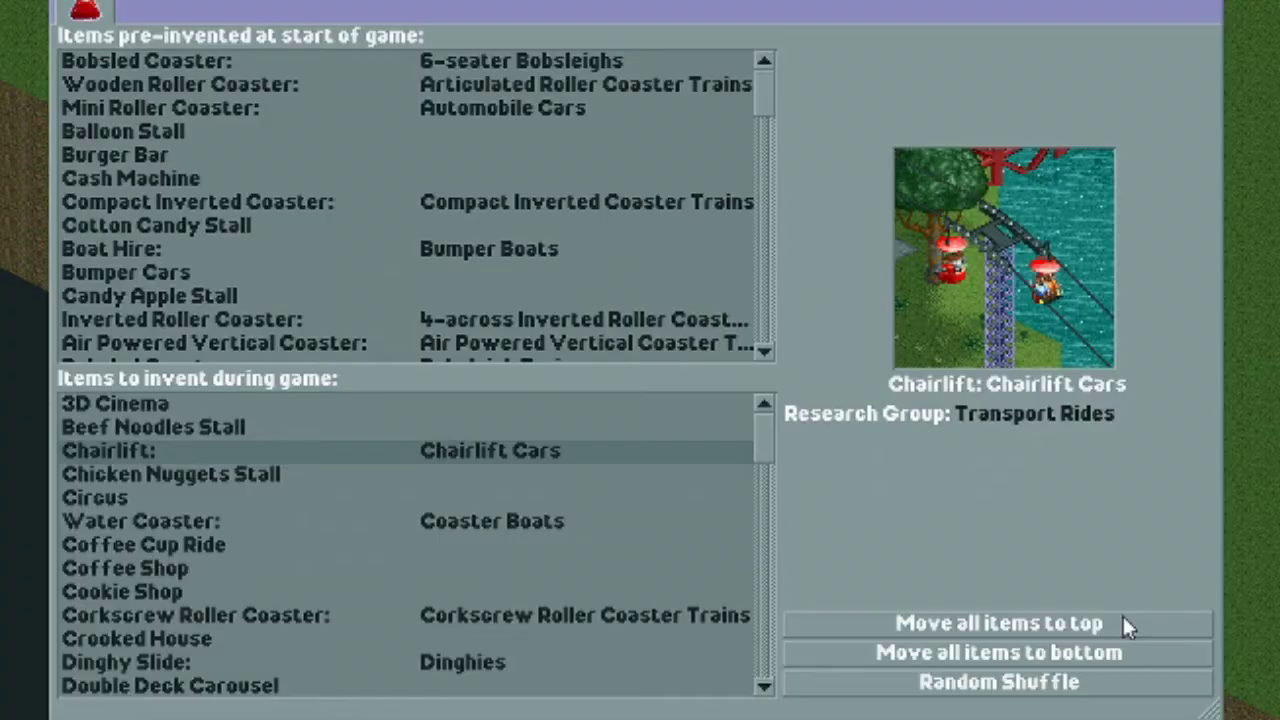
{"action": "left_click", "coordinate": [890, 510]}
{"action": "scroll", "coordinate": [675, 327], "scroll_direction": "down", "scroll_amount": 3}
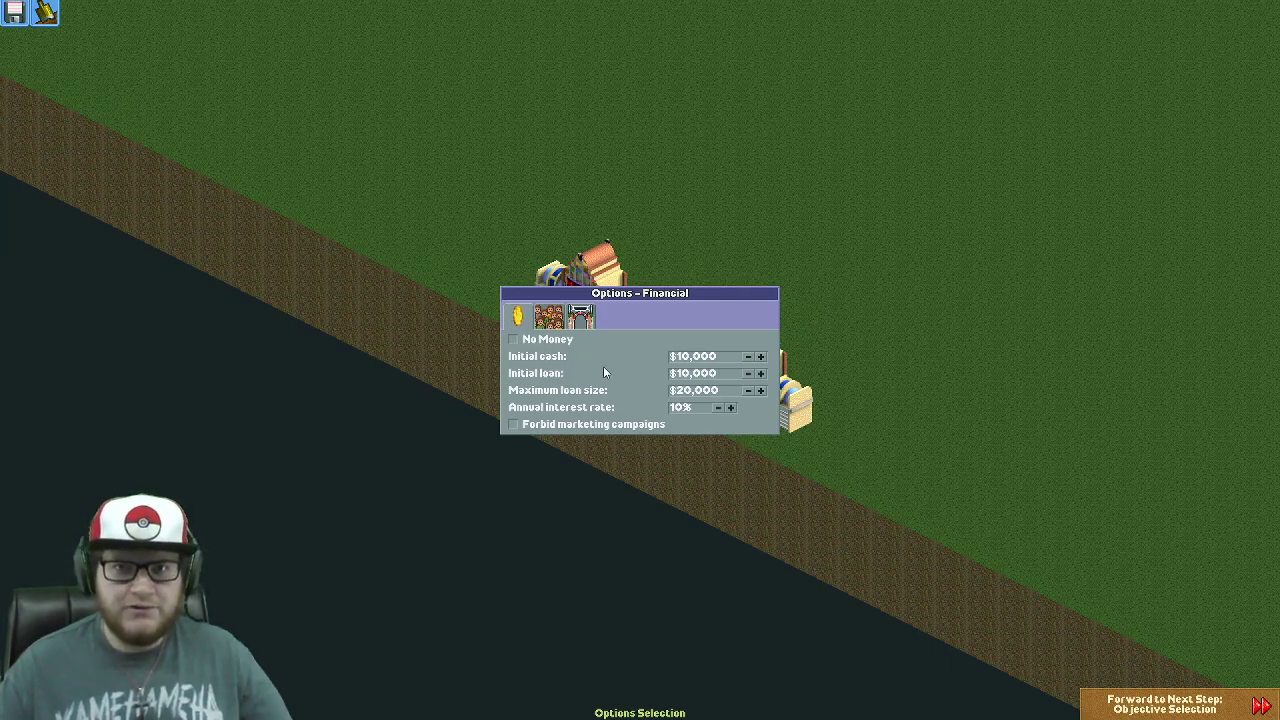
Keep money on and set $20,000 cash, a $0 loan, a $100,000 maximum loan and 2% interest.
{"action": "left_click", "coordinate": [516, 341]}
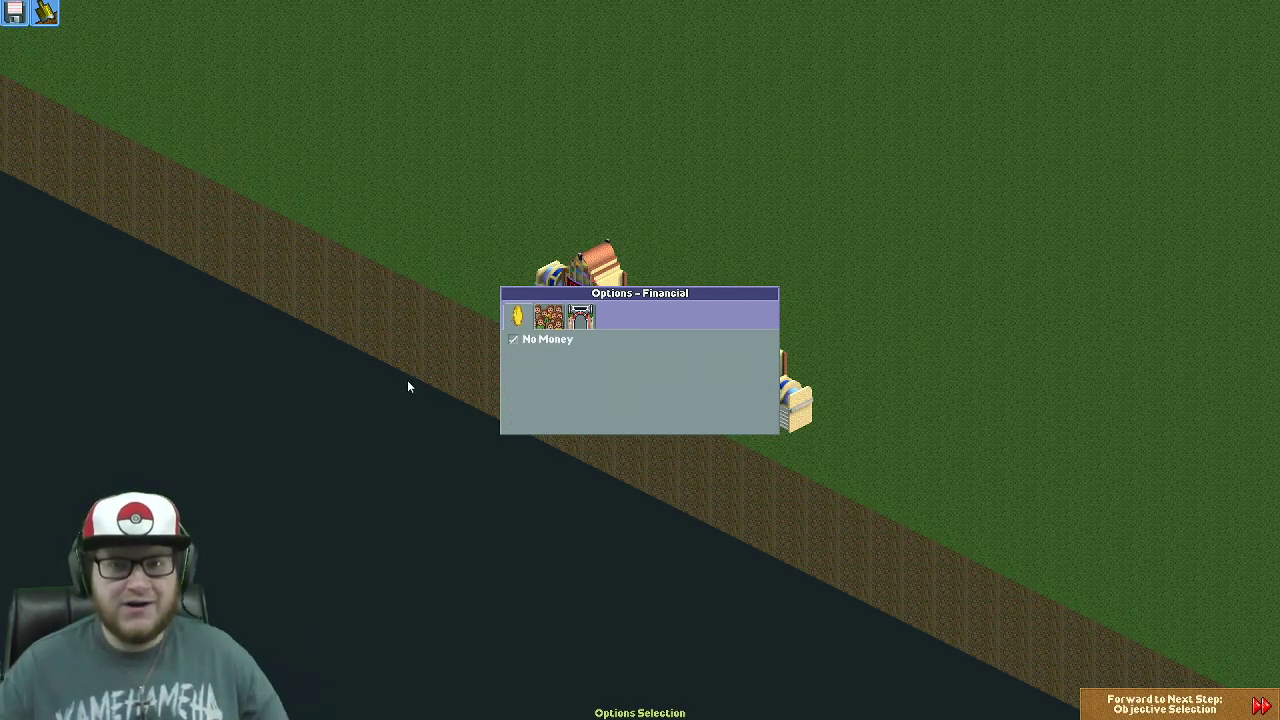
{"action": "left_click", "coordinate": [514, 340]}
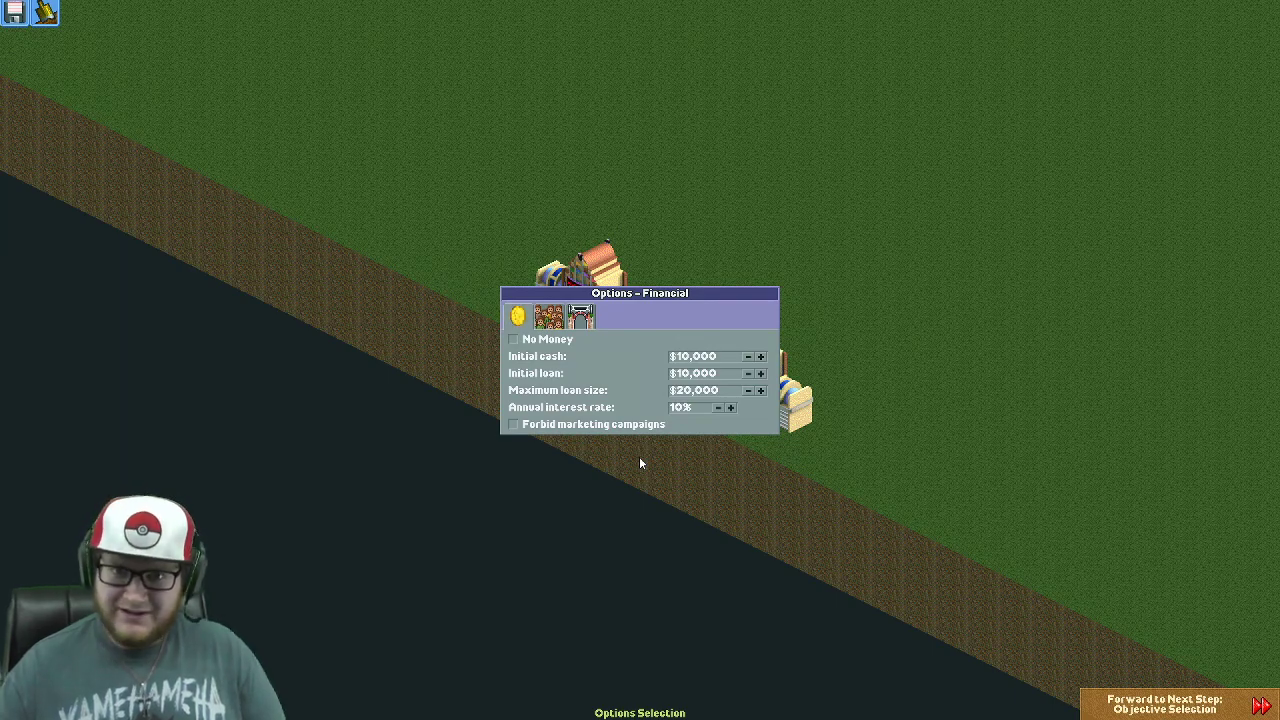
{"action": "left_click", "coordinate": [717, 407]}
{"action": "left_click", "coordinate": [717, 407]}
{"action": "left_click", "coordinate": [717, 407]}
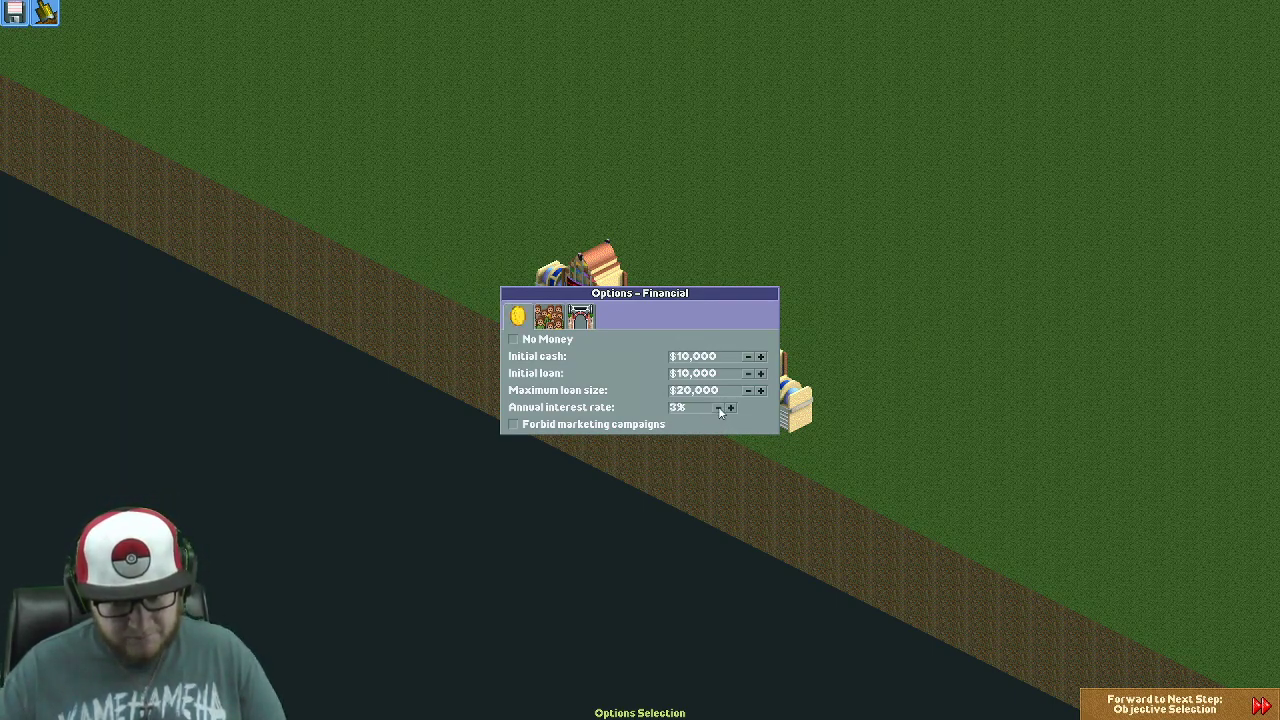
{"action": "left_click", "coordinate": [750, 373]}
{"action": "left_click", "coordinate": [750, 373]}
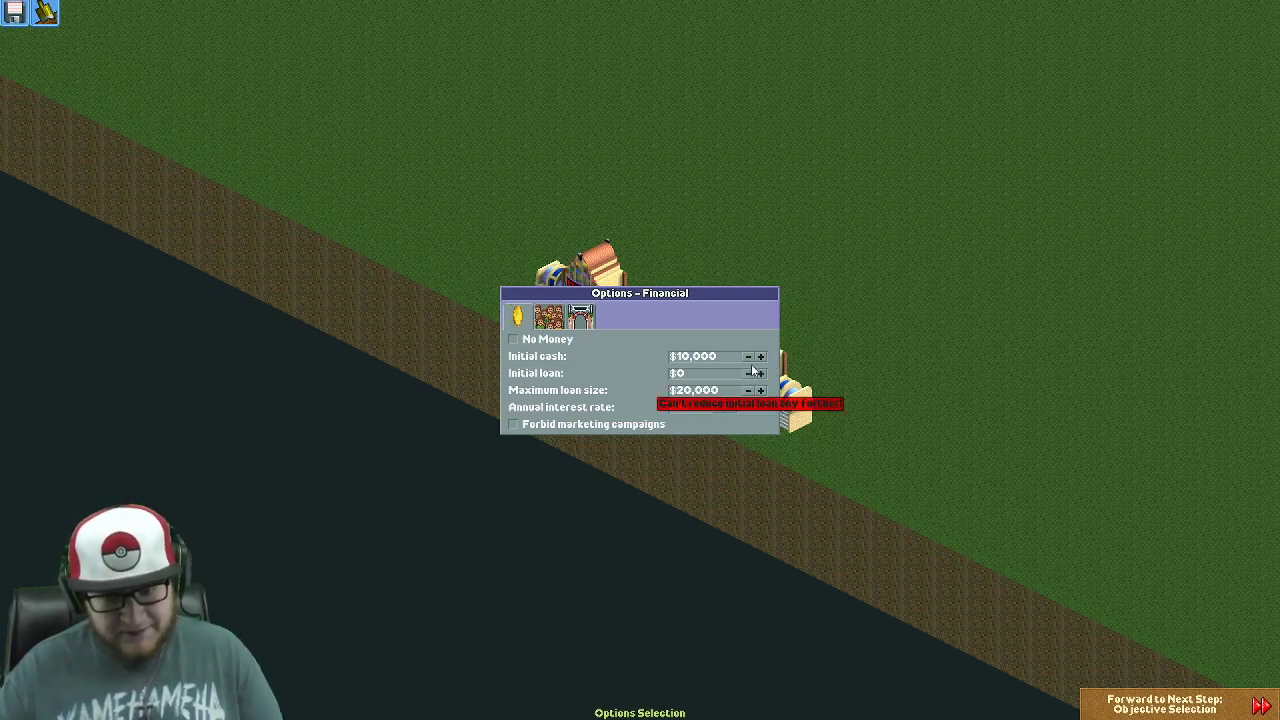
{"action": "left_click", "coordinate": [760, 357]}
{"action": "left_click", "coordinate": [761, 390]}
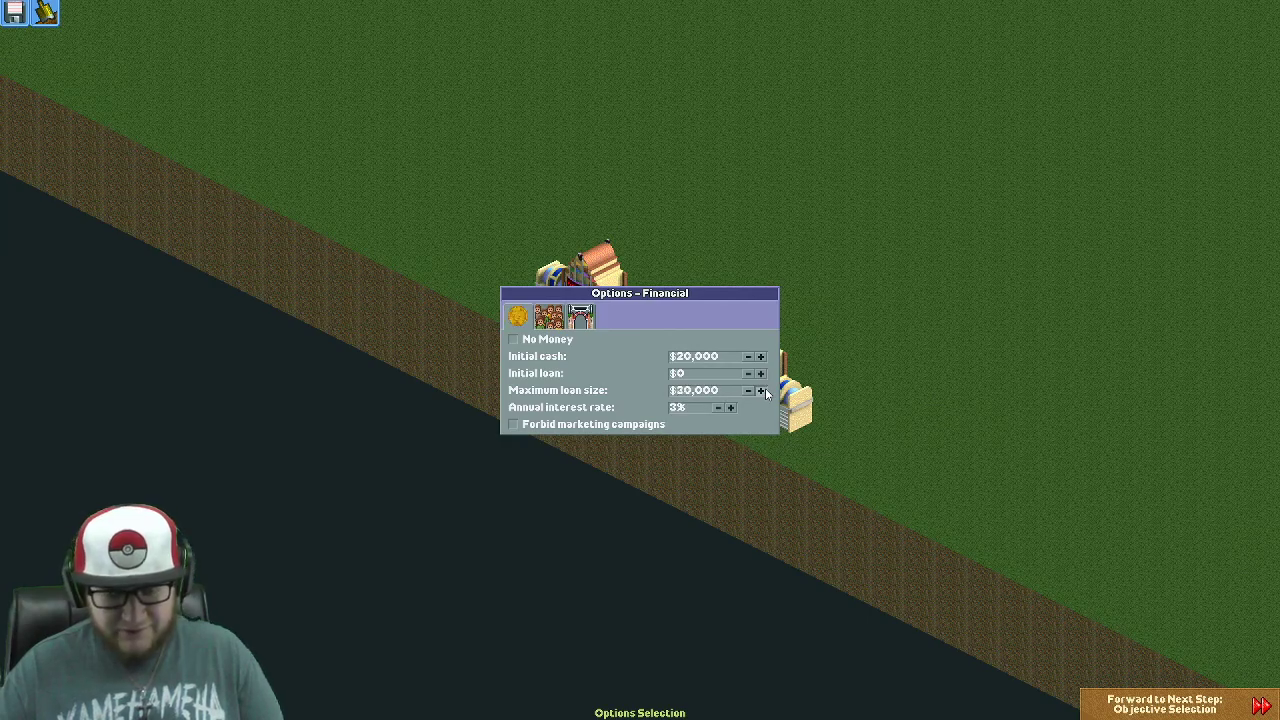
{"action": "left_click", "coordinate": [761, 390]}
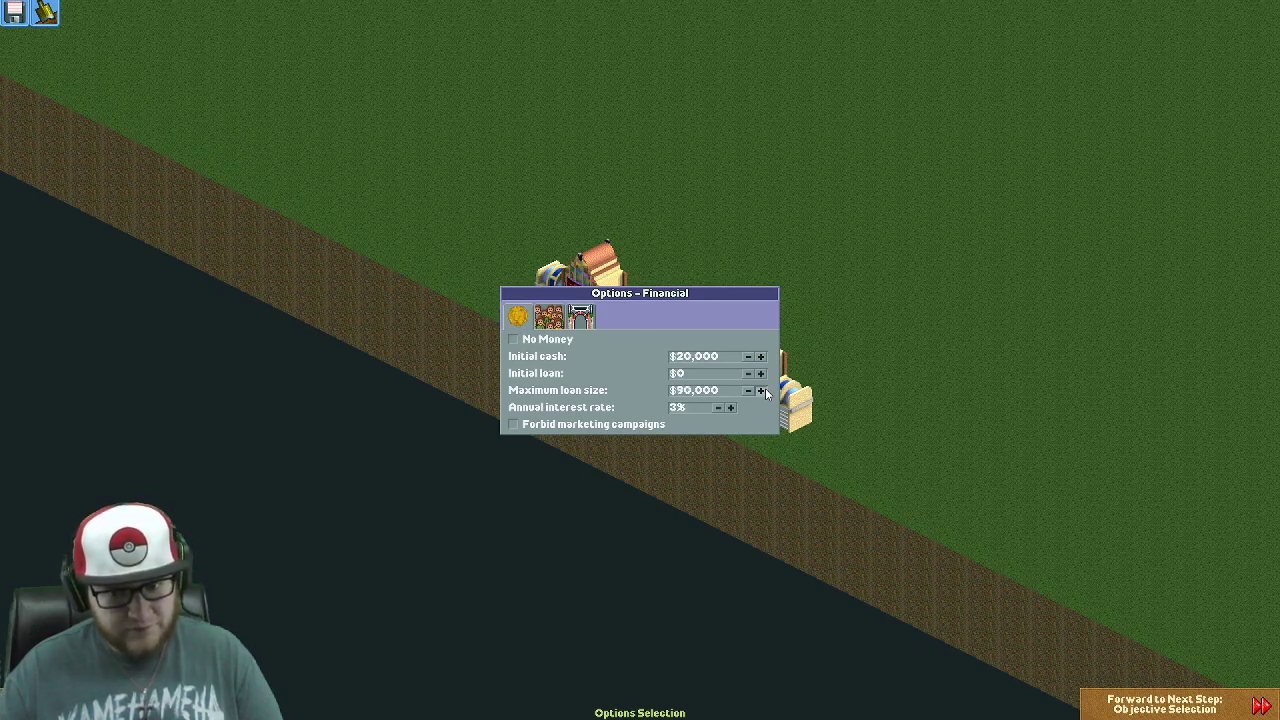
{"action": "left_click", "coordinate": [761, 390]}
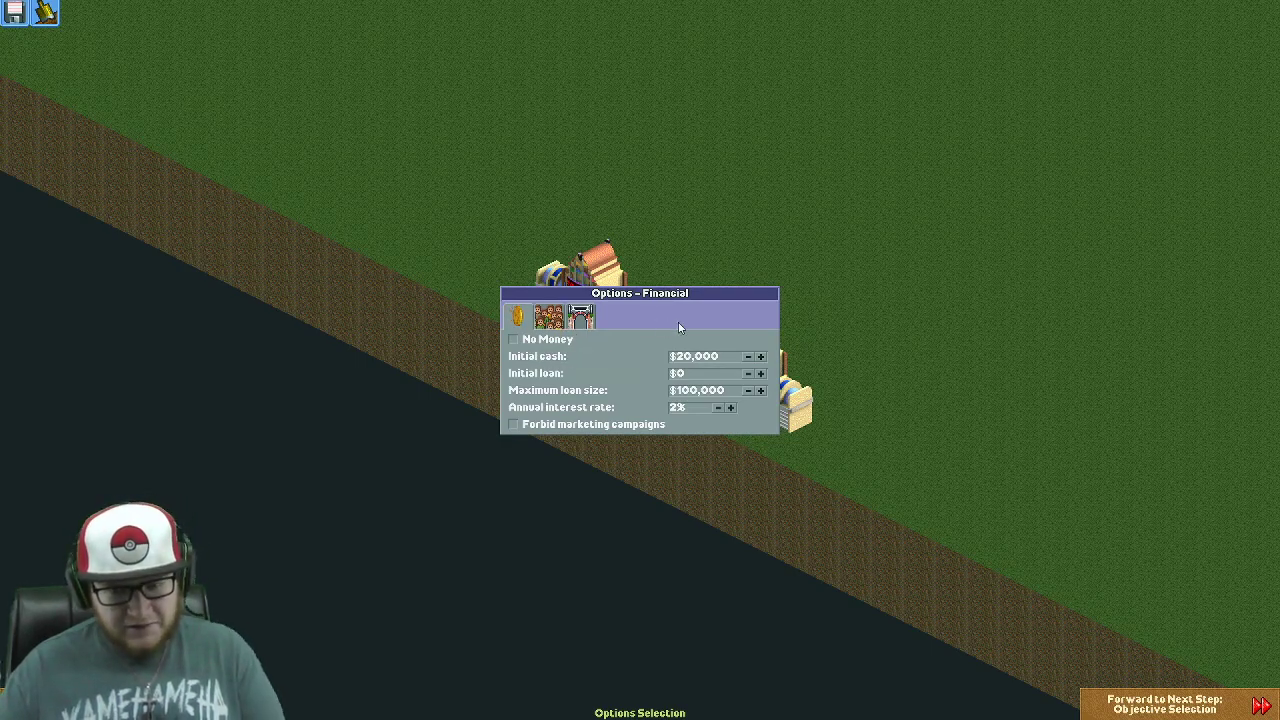
Set average cash per guest to $100 in the Guests options.
{"action": "left_click", "coordinate": [549, 316]}
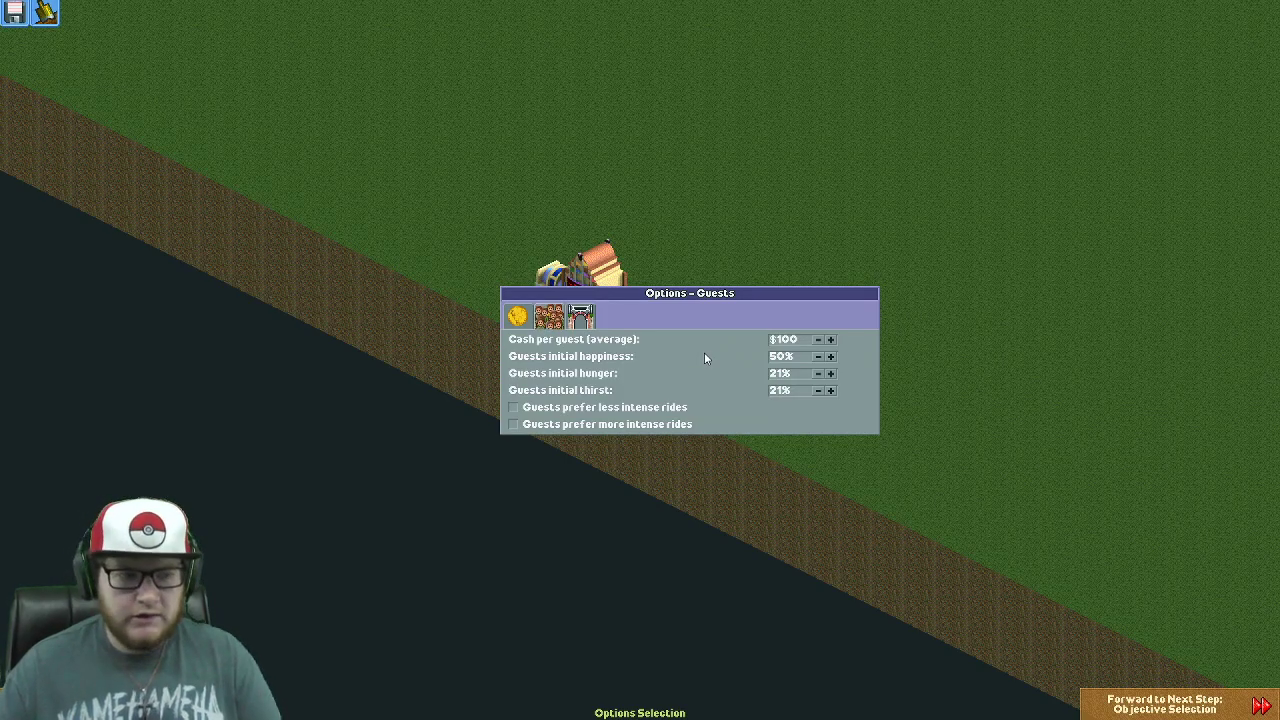
Set the climate to Warm and charge a $10 park entry fee with free rides.
{"action": "left_click", "coordinate": [580, 316]}
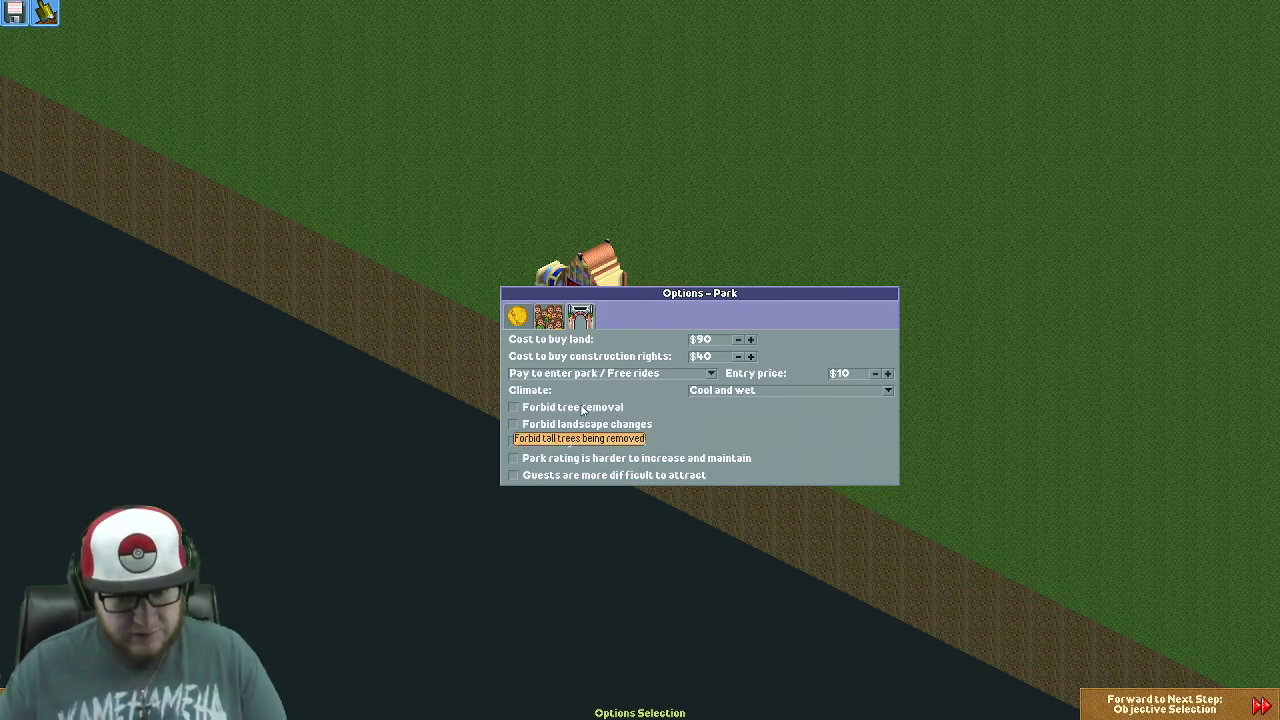
{"action": "left_click", "coordinate": [727, 391]}
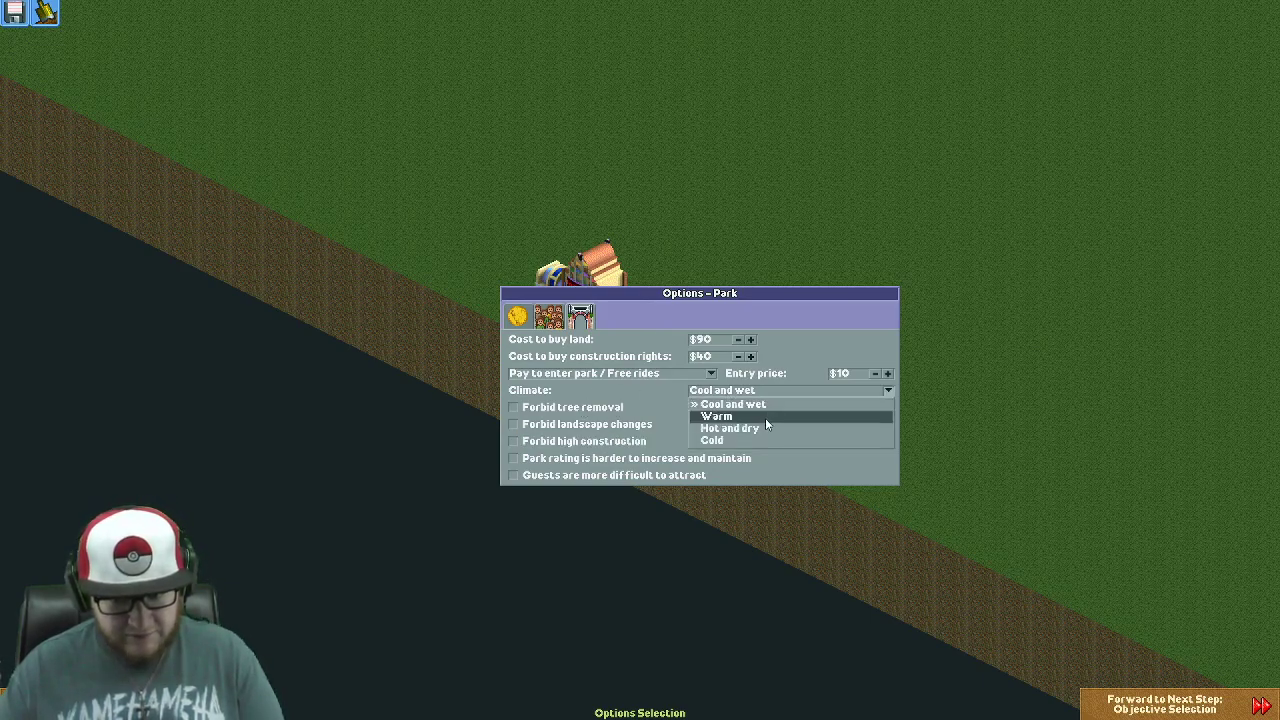
{"action": "left_click", "coordinate": [766, 418]}
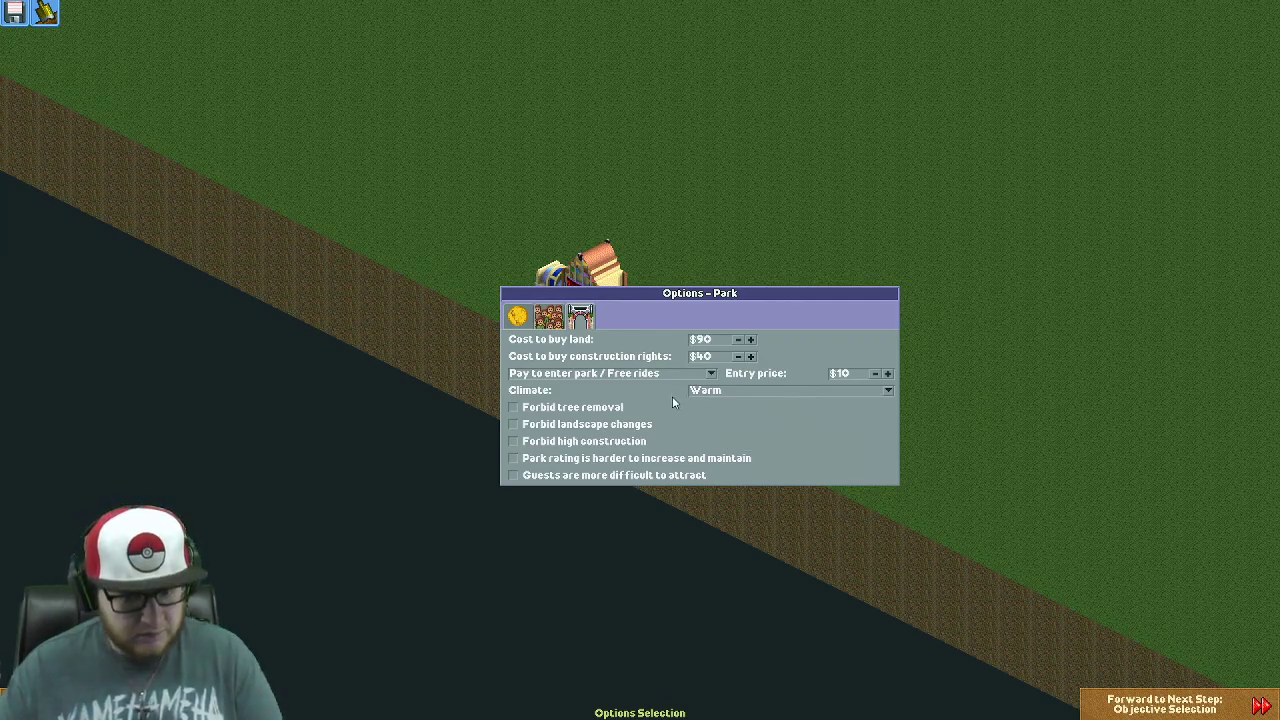
{"action": "left_click", "coordinate": [703, 378]}
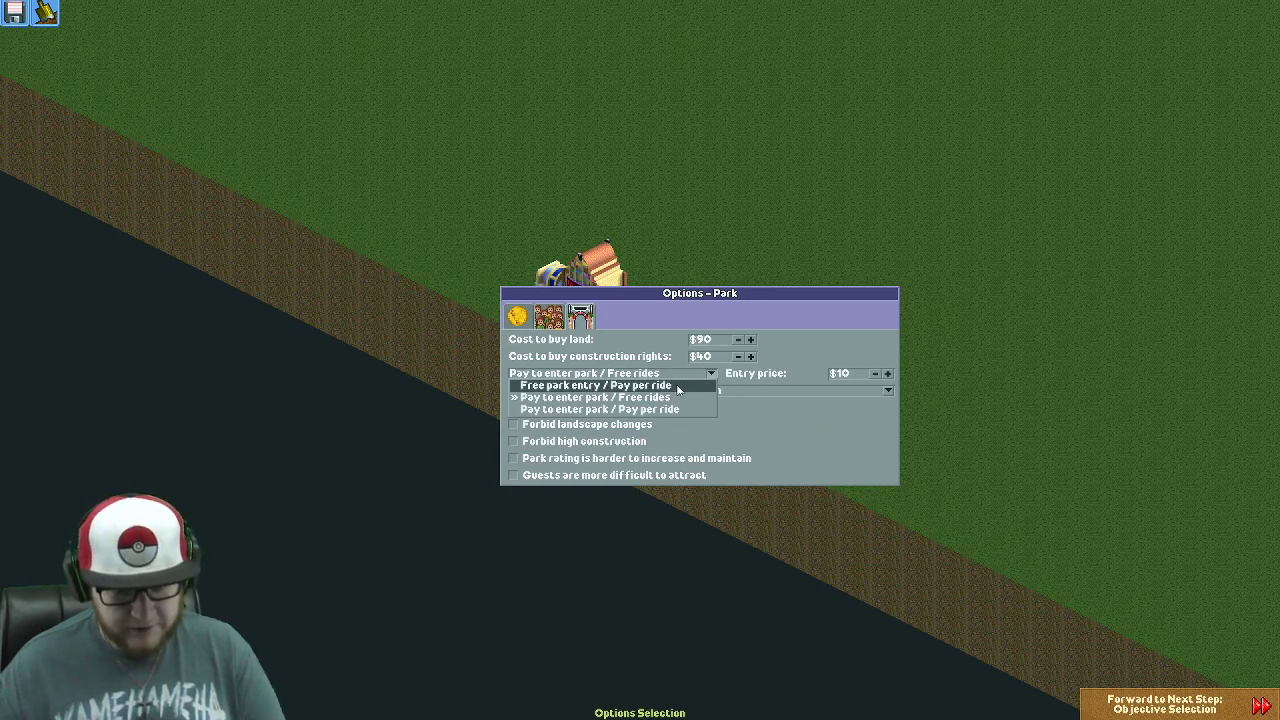
{"action": "left_click", "coordinate": [678, 386]}
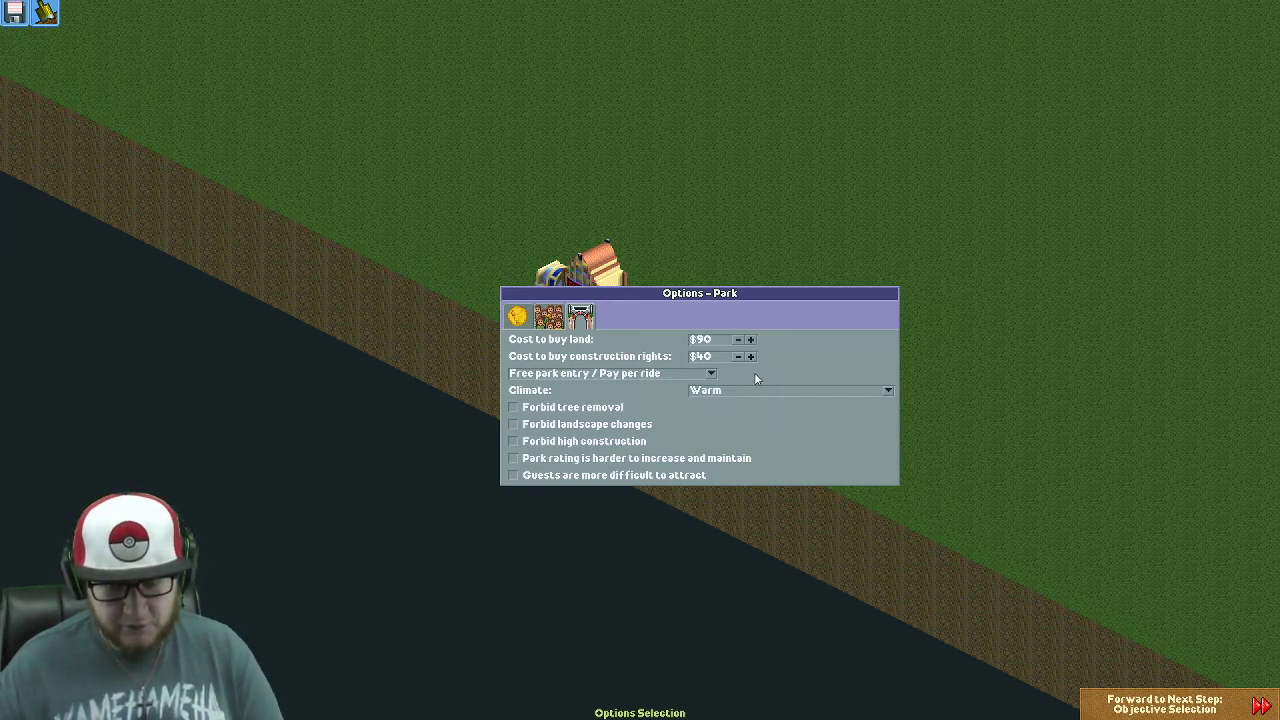
{"action": "left_click", "coordinate": [711, 373]}
{"action": "left_click", "coordinate": [659, 392]}
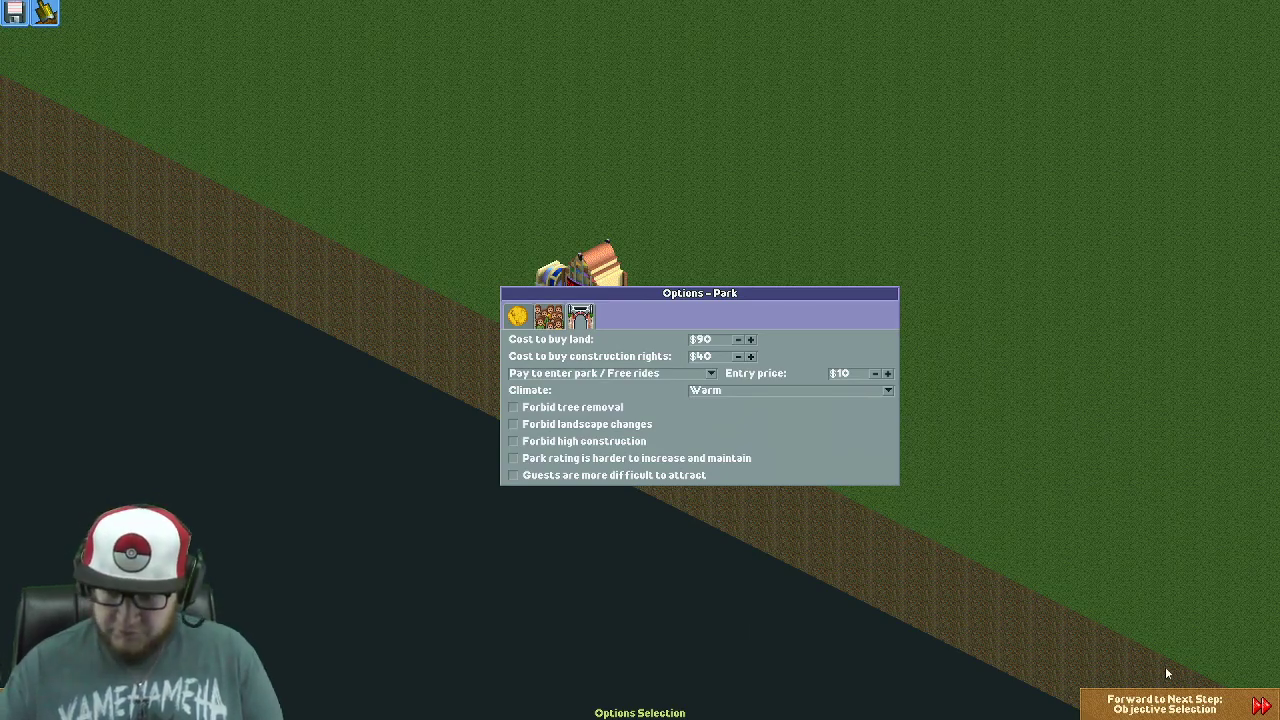
Choose Have fun as the objective over Build 10 roller coasters, keep group Other Parks, and start editing the description.
{"action": "left_click", "coordinate": [1222, 714]}
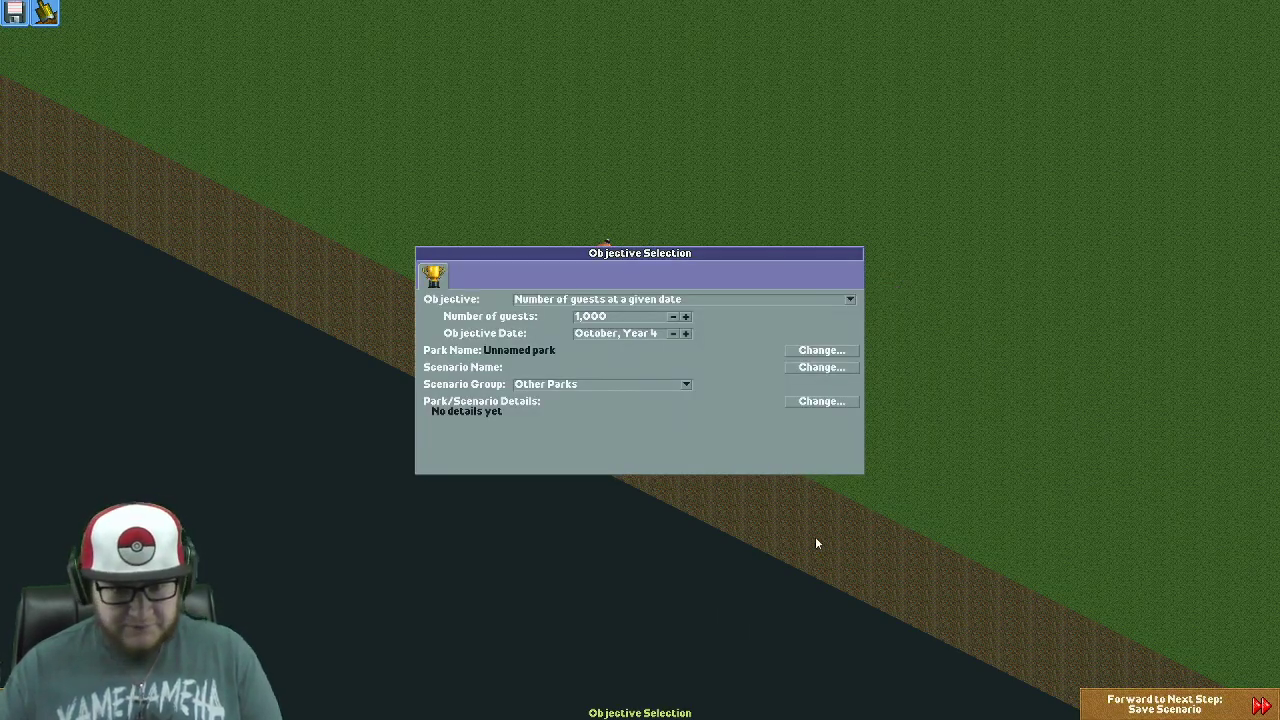
{"action": "left_click", "coordinate": [751, 298]}
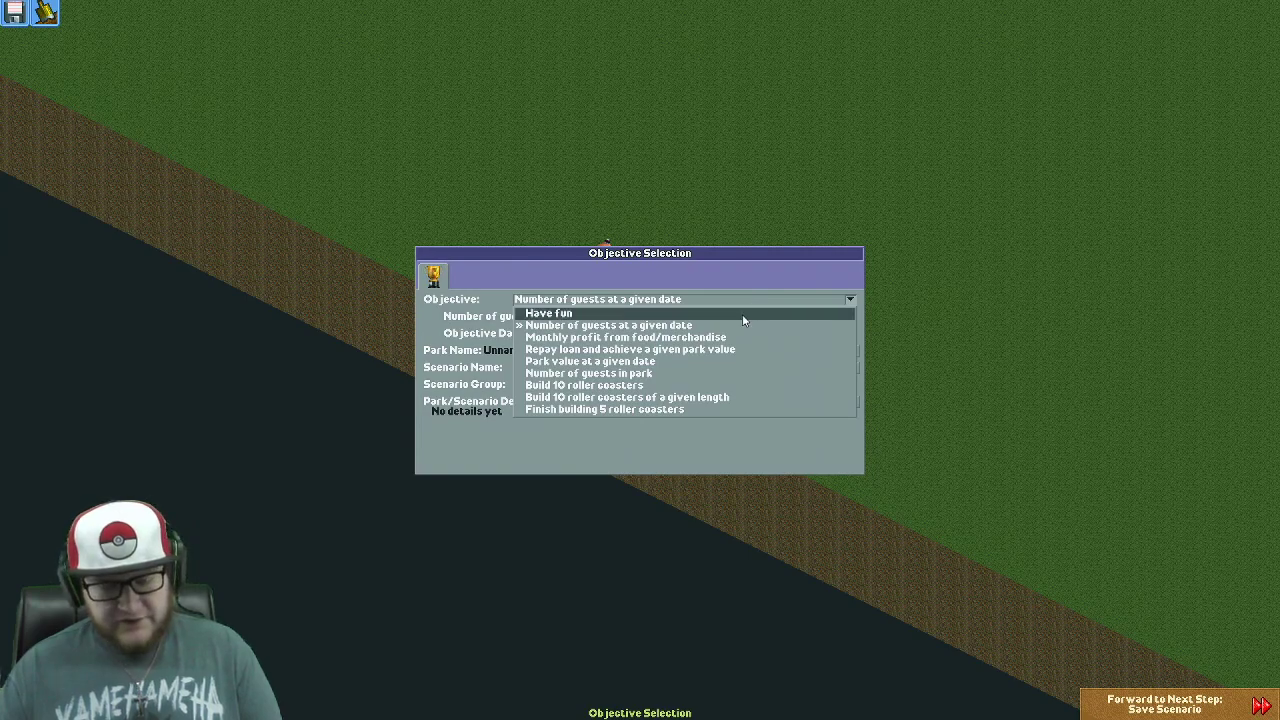
{"action": "left_click", "coordinate": [541, 314]}
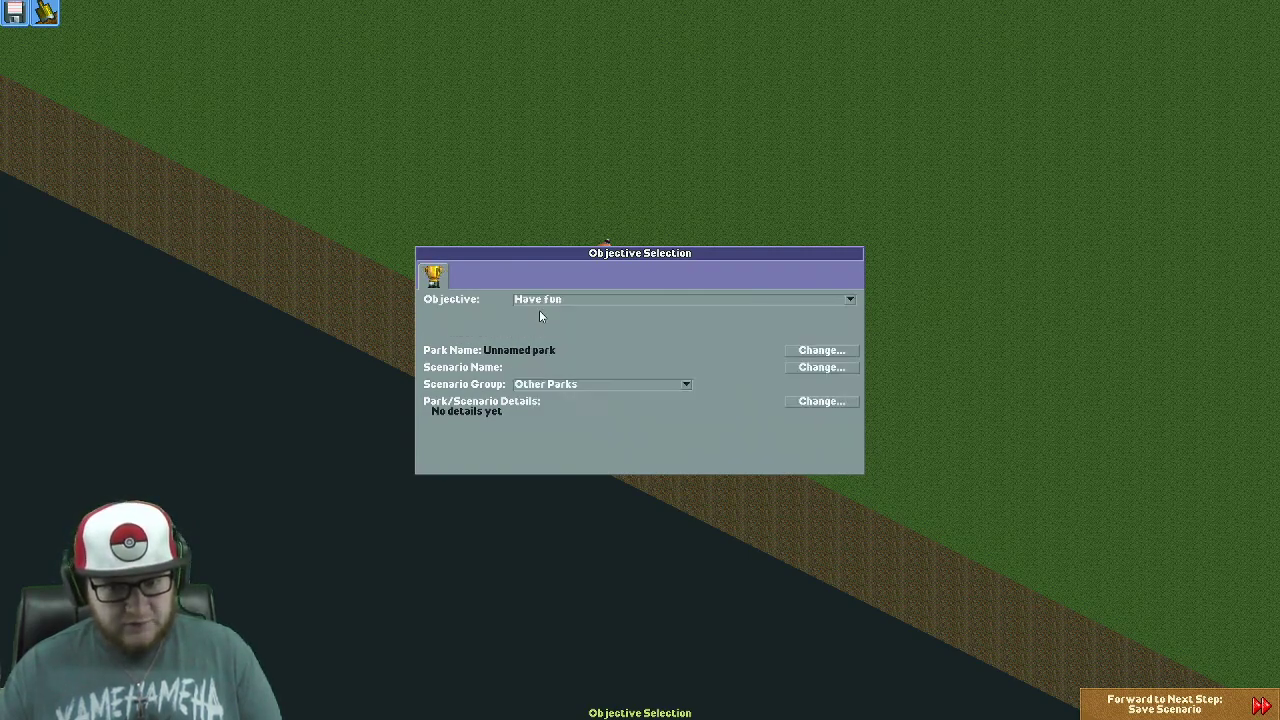
{"action": "left_click", "coordinate": [622, 300]}
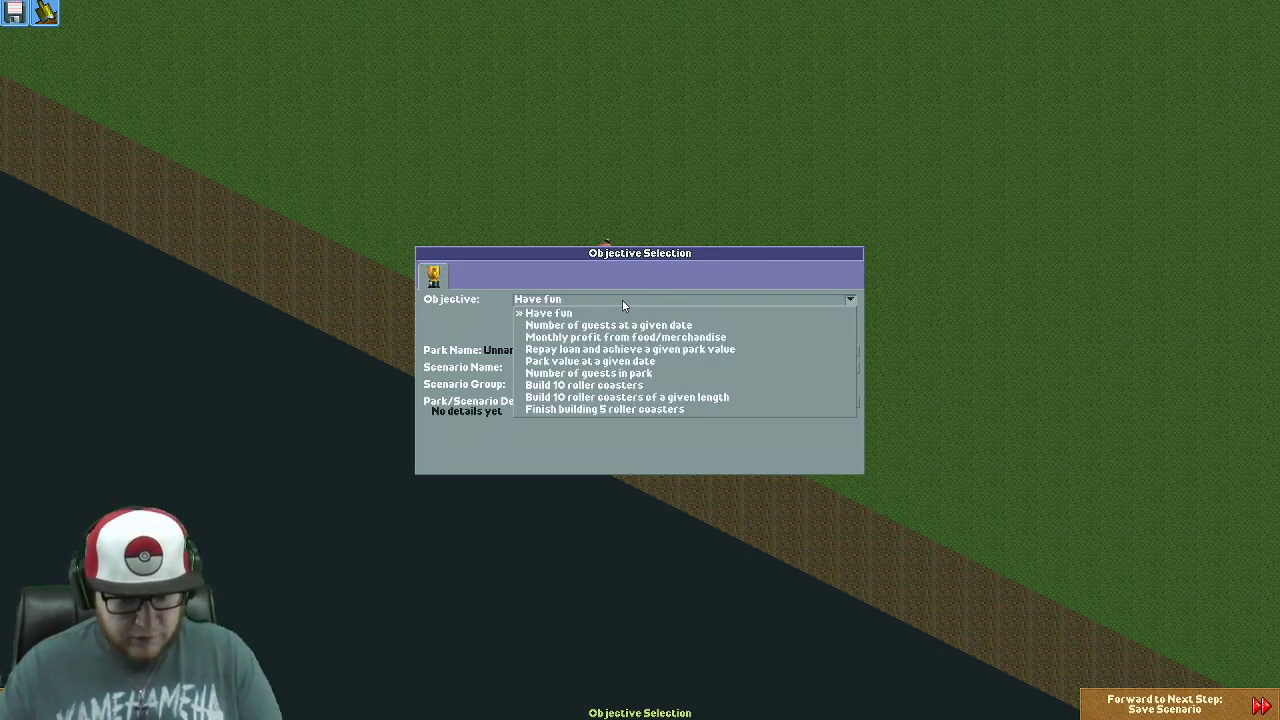
{"action": "left_click", "coordinate": [627, 386]}
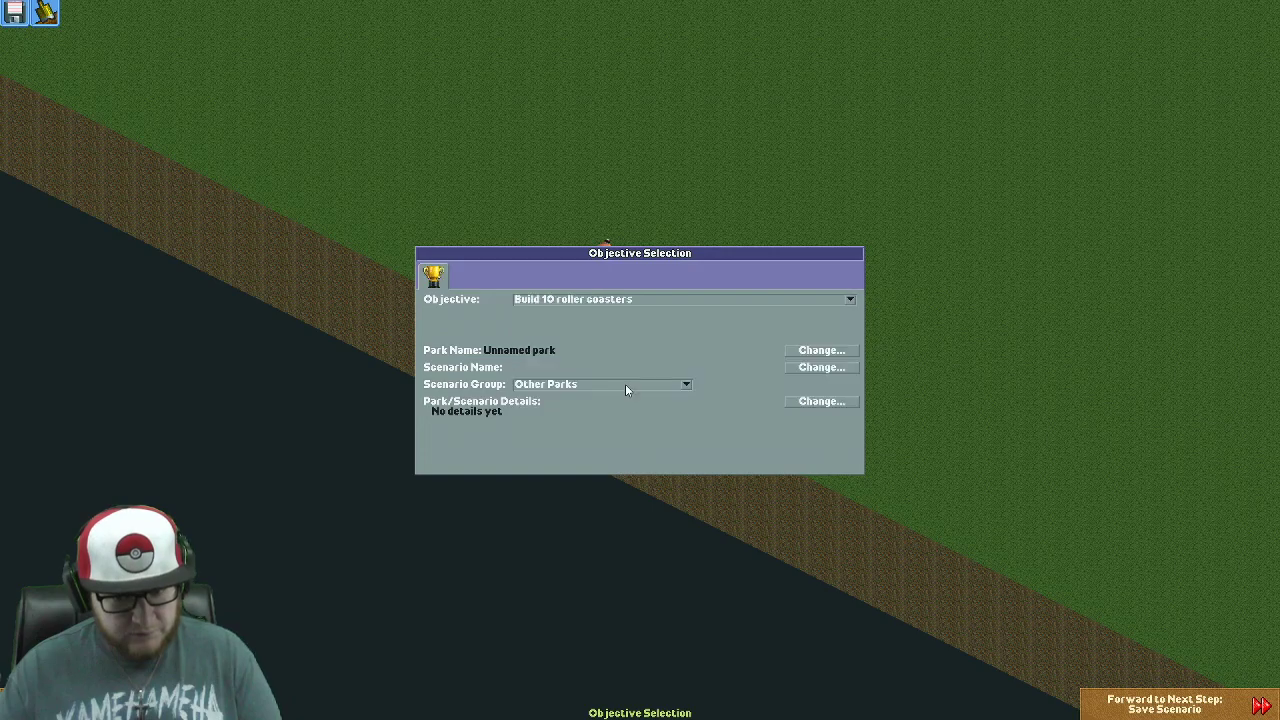
{"action": "left_click", "coordinate": [695, 296]}
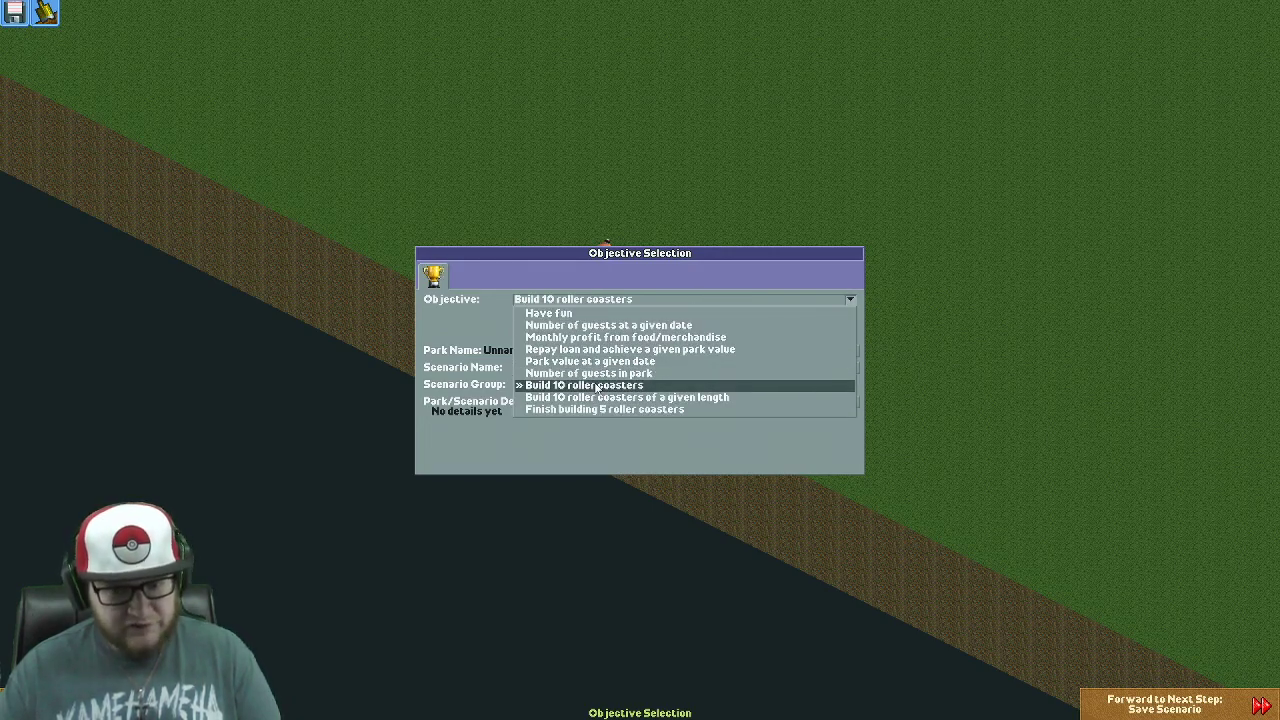
{"action": "left_click", "coordinate": [550, 313]}
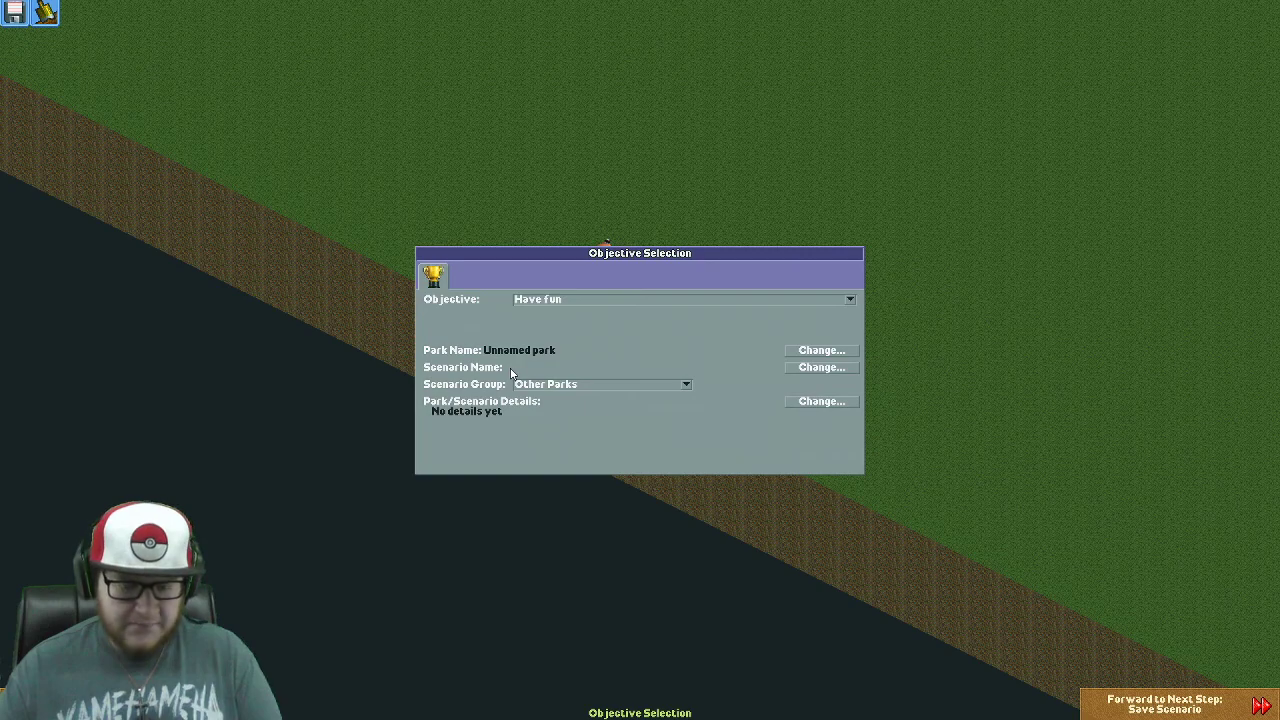
{"action": "left_click", "coordinate": [668, 386]}
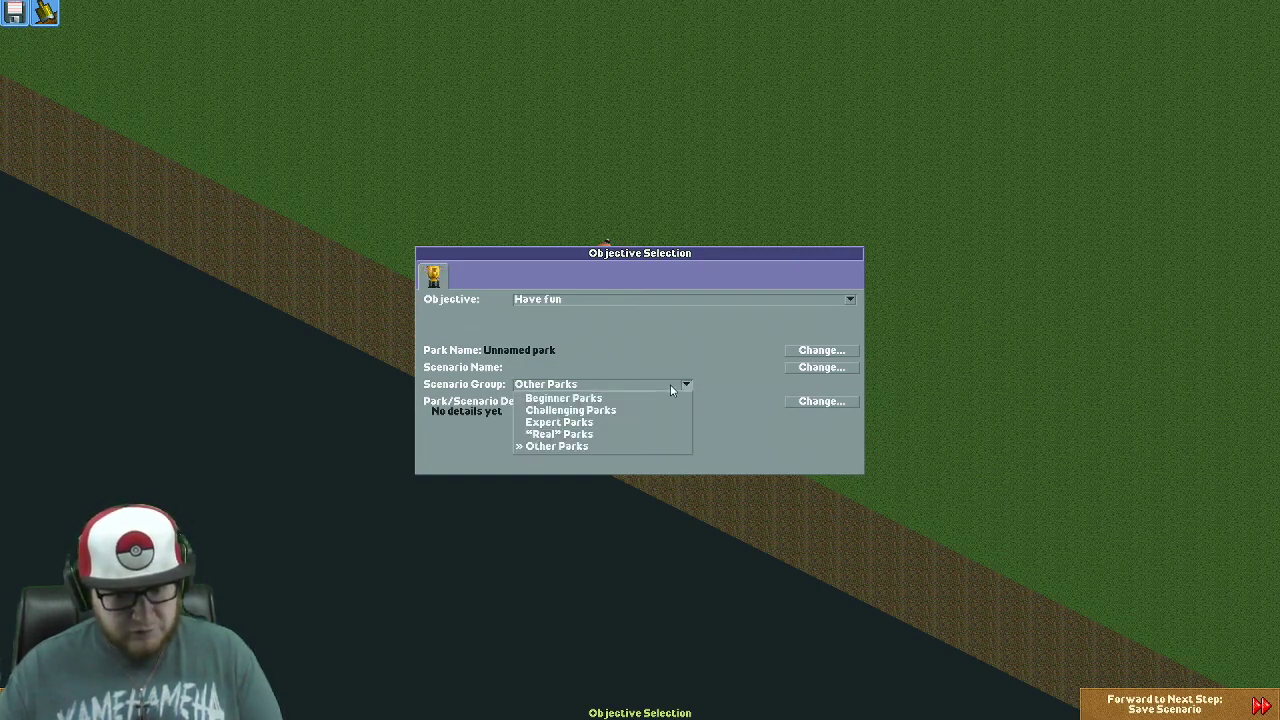
{"action": "left_click", "coordinate": [673, 384]}
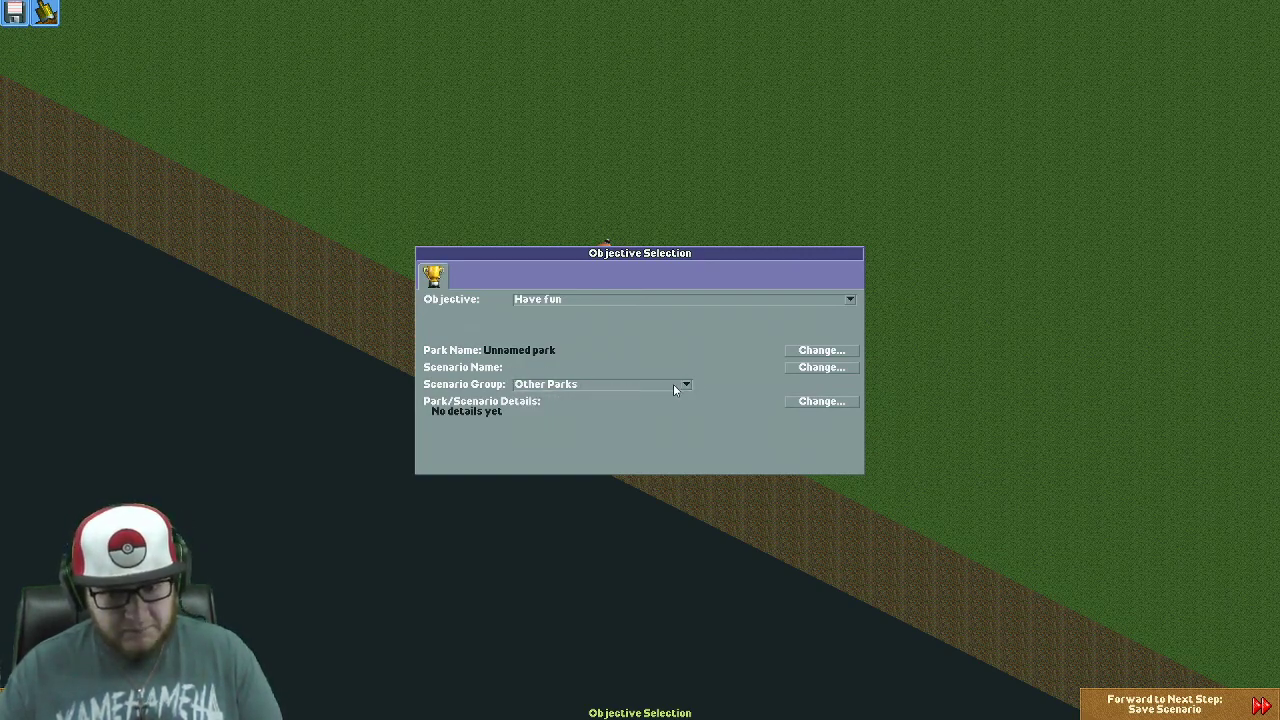
{"action": "left_click", "coordinate": [817, 403]}
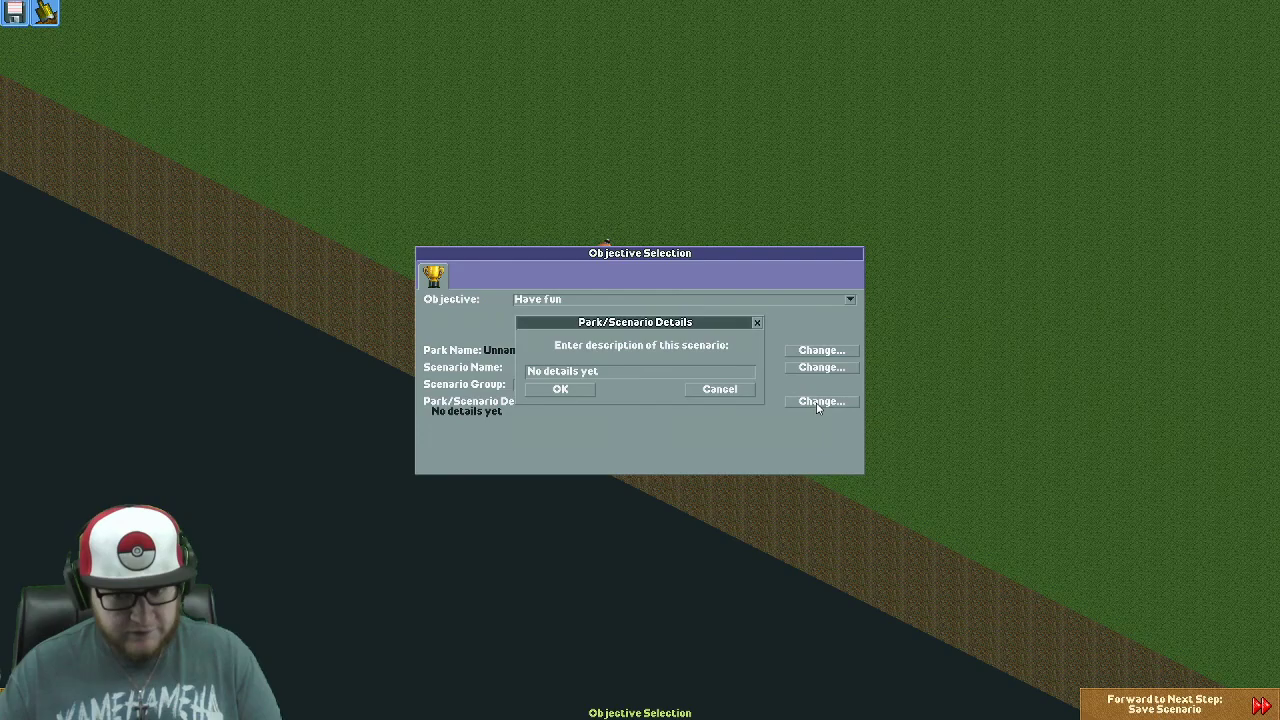
Enter the Money Sandbox description about a money-enabled sandbox for beginner tycoons and confirm it.
{"action": "left_click", "coordinate": [706, 391]}
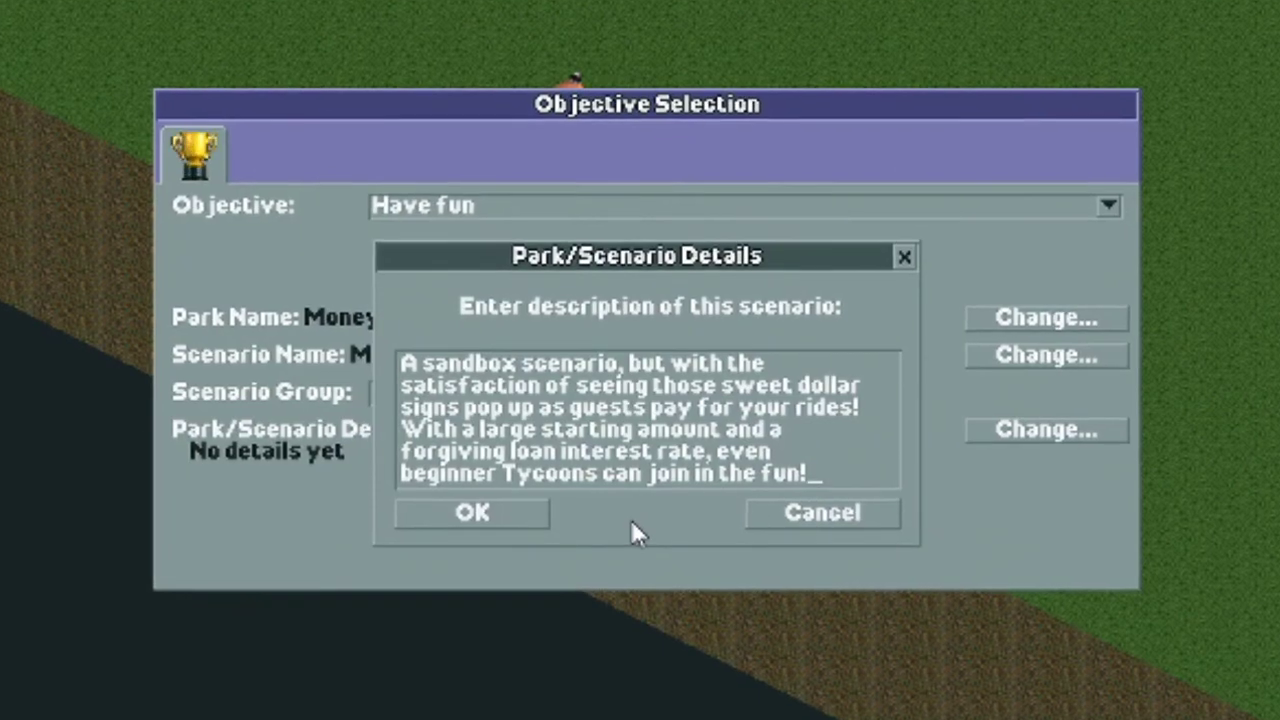
{"action": "key", "text": "Return"}
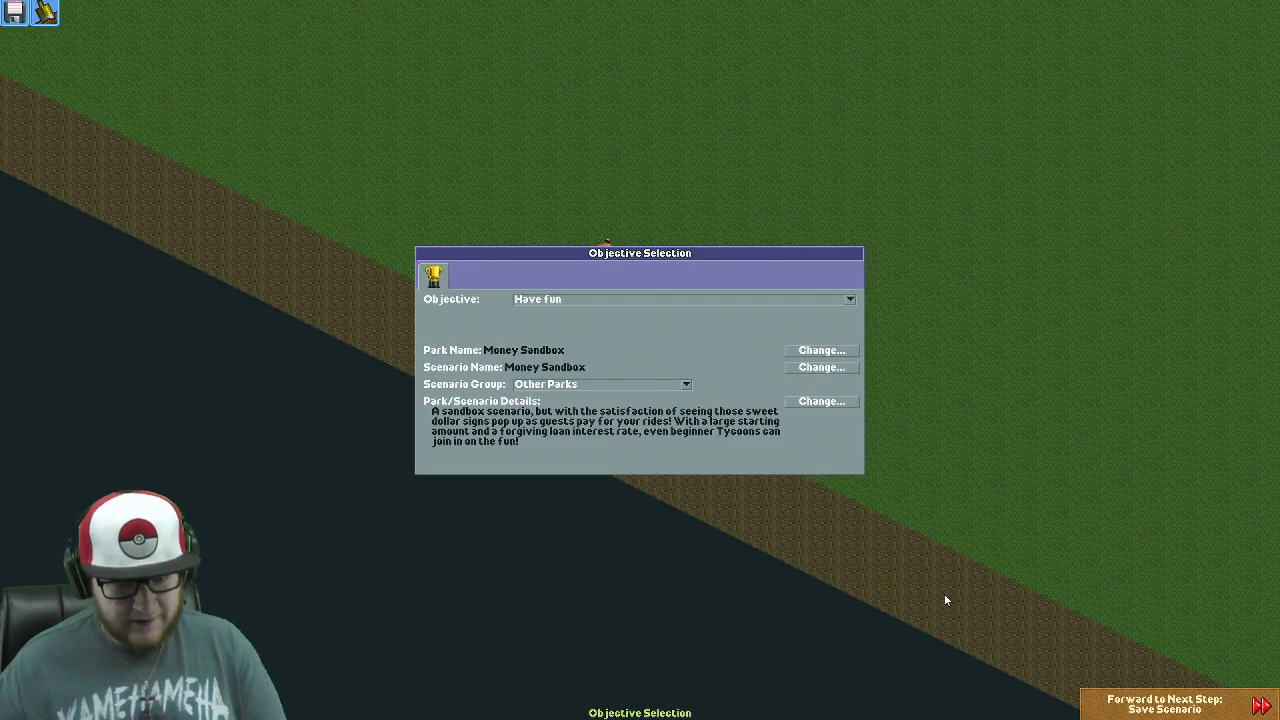
Save the scenario as a new file named 'Money Sandbox', overwriting the existing file.
{"action": "left_click", "coordinate": [1101, 703]}
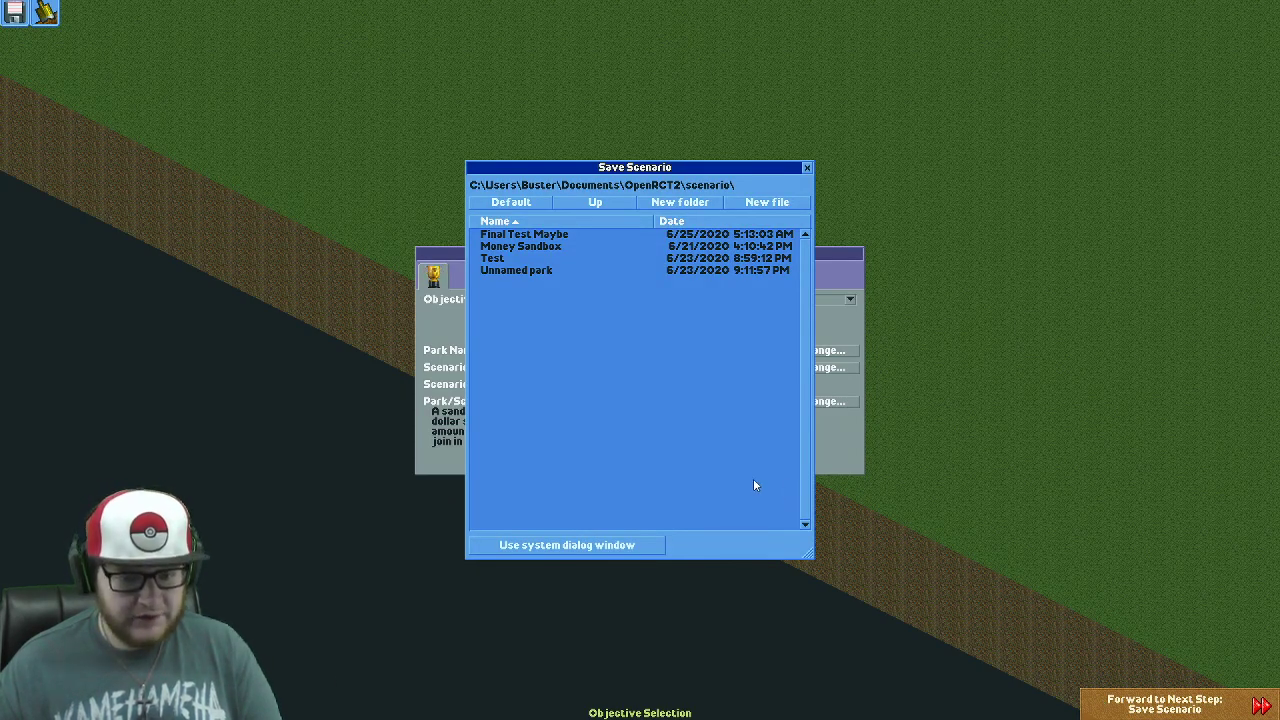
{"action": "left_click", "coordinate": [796, 203]}
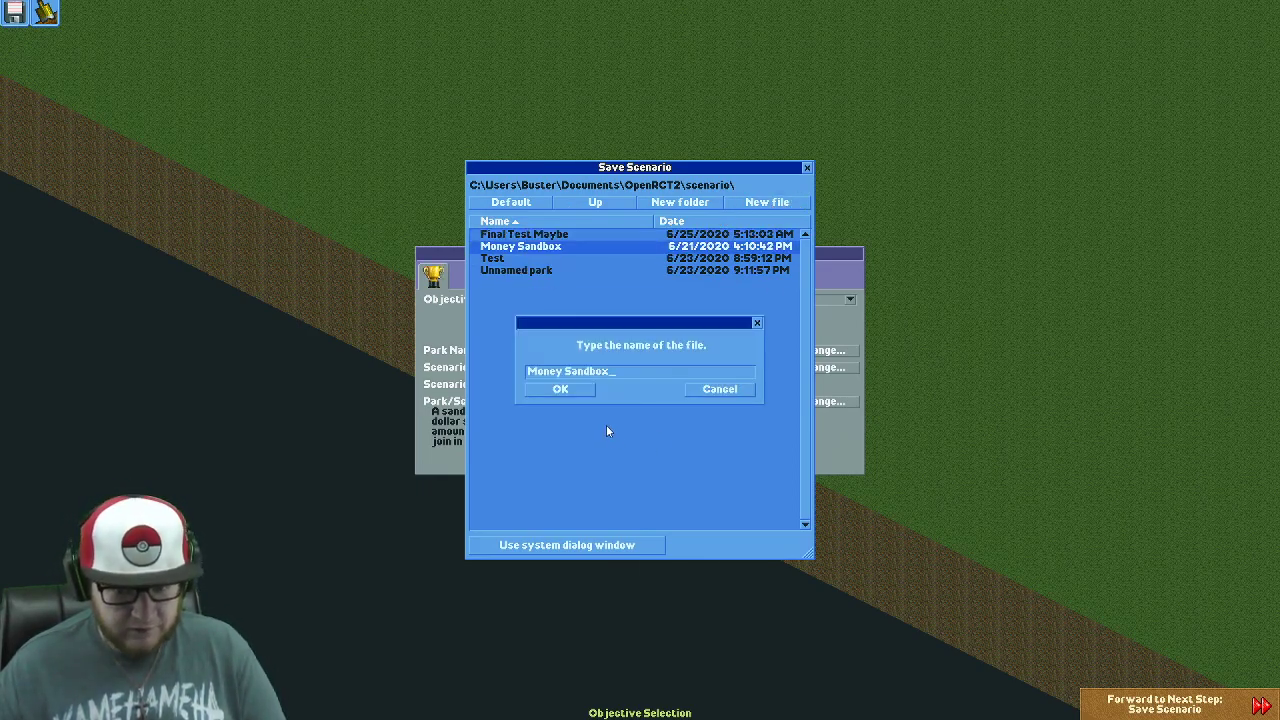
{"action": "left_click", "coordinate": [561, 389]}
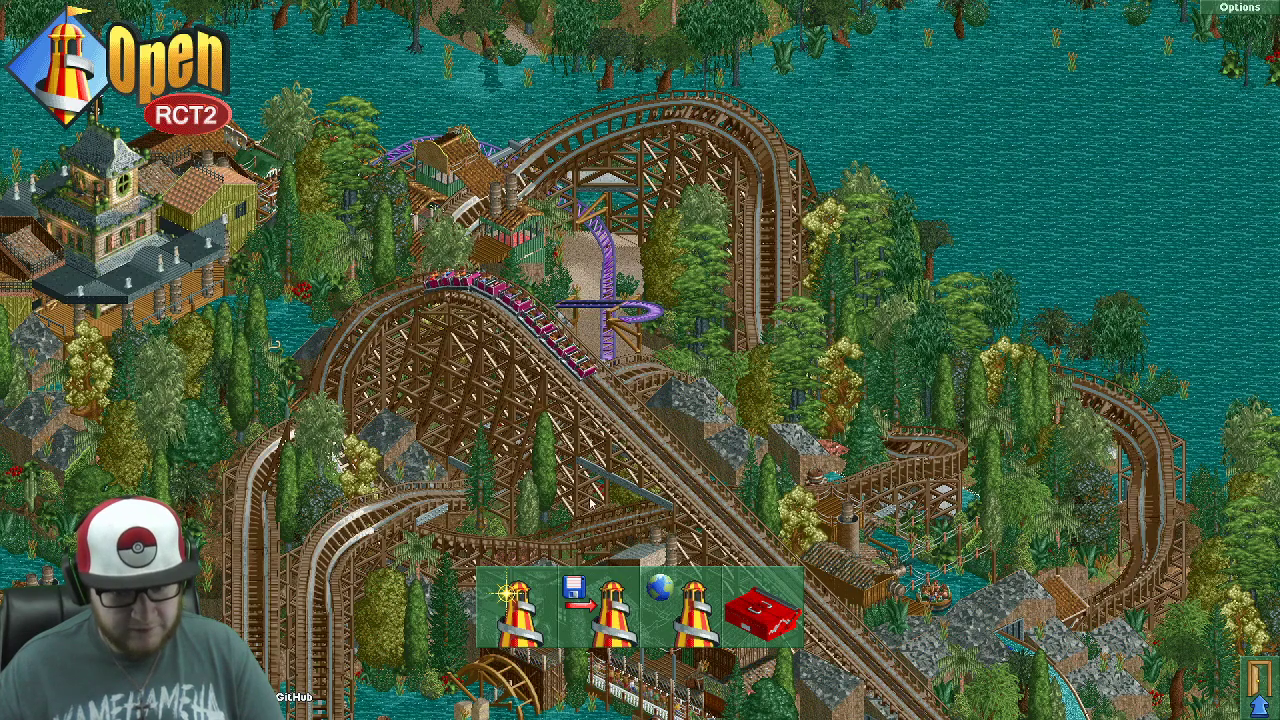
{"action": "left_click", "coordinate": [517, 605]}
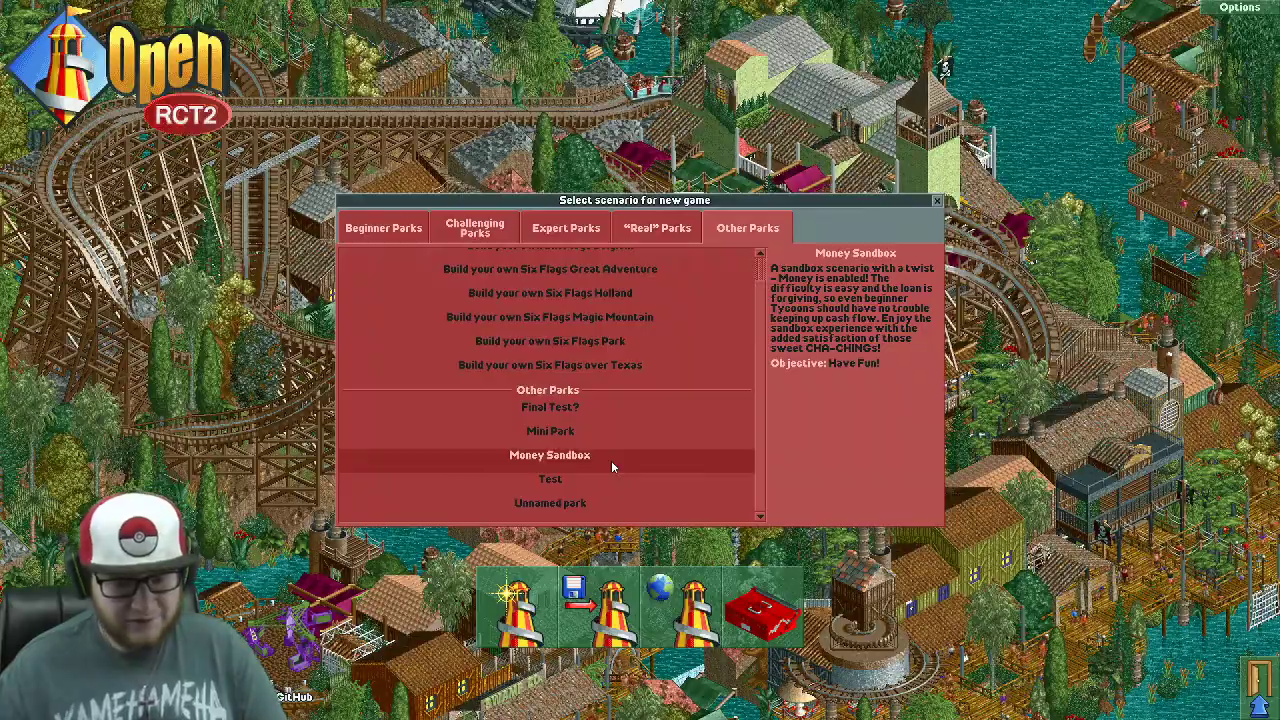
Load the Money Sandbox scenario and dismiss its objective window.
{"action": "left_click", "coordinate": [611, 460]}
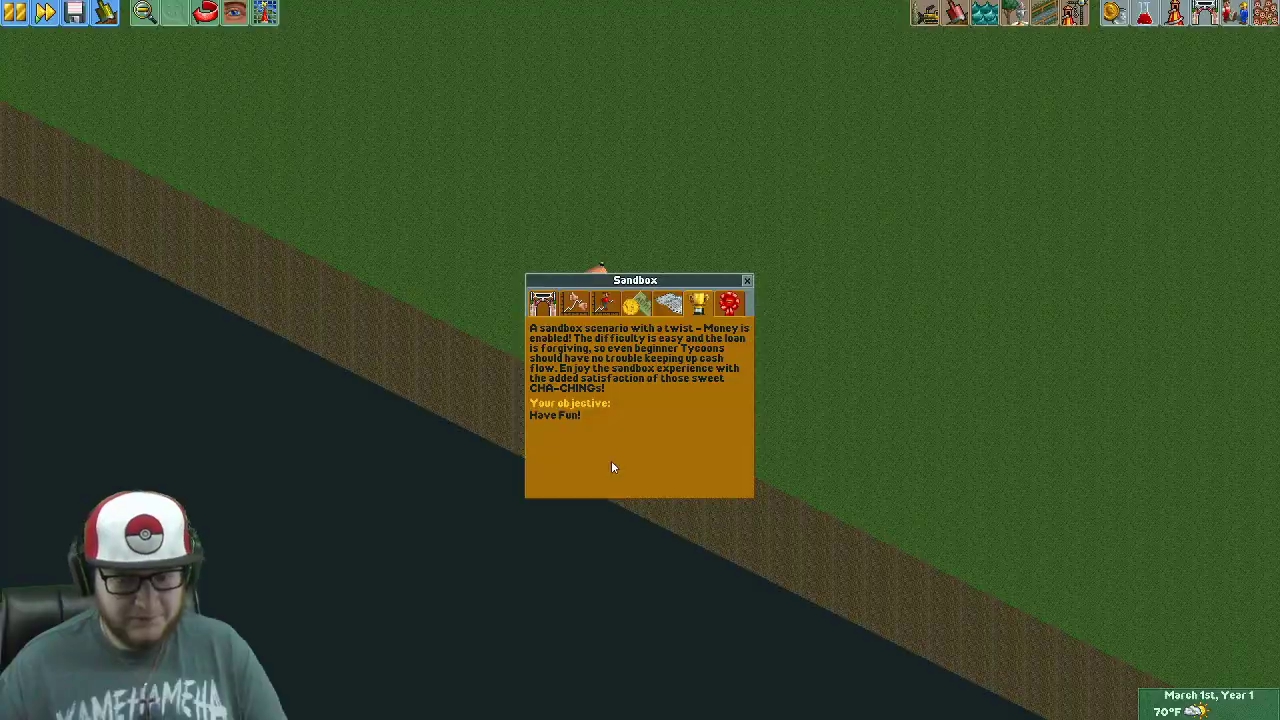
{"action": "left_click", "coordinate": [745, 284]}
{"action": "scroll", "coordinate": [794, 381], "scroll_direction": "down", "scroll_amount": 1}
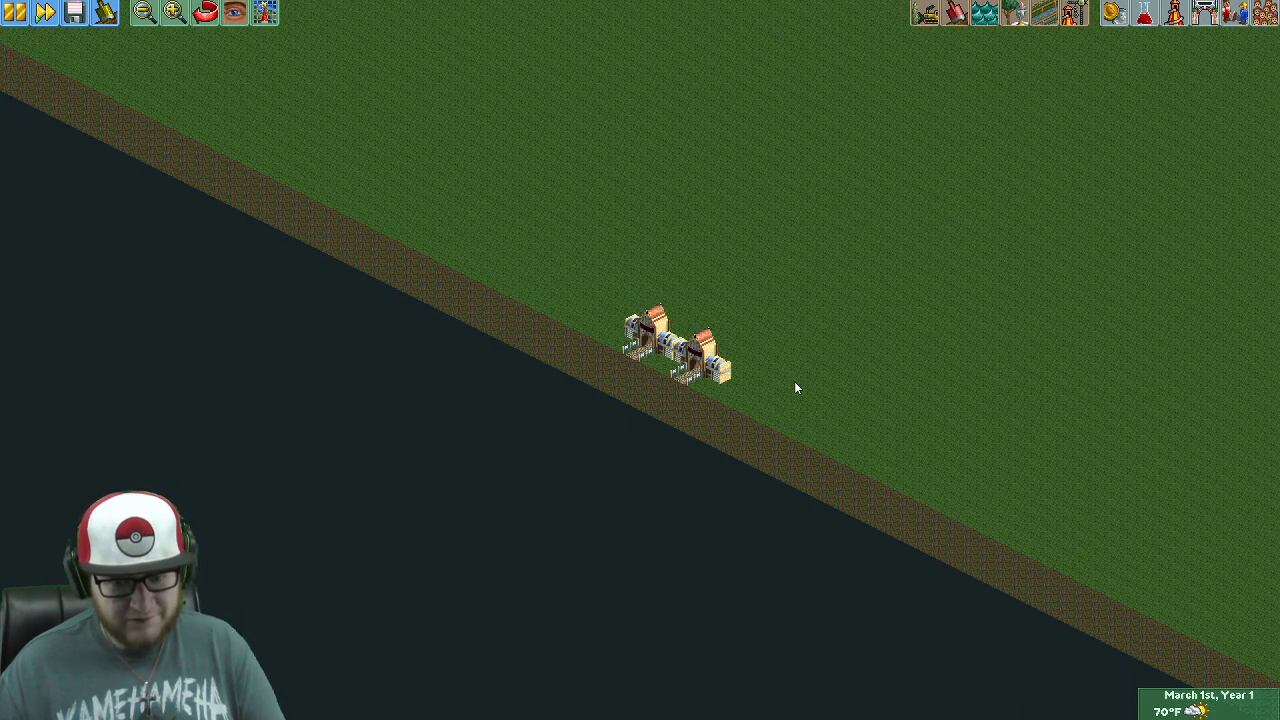
{"action": "scroll", "coordinate": [797, 395], "scroll_direction": "down", "scroll_amount": 2}
{"action": "scroll", "coordinate": [806, 394], "scroll_direction": "up", "scroll_amount": 3}
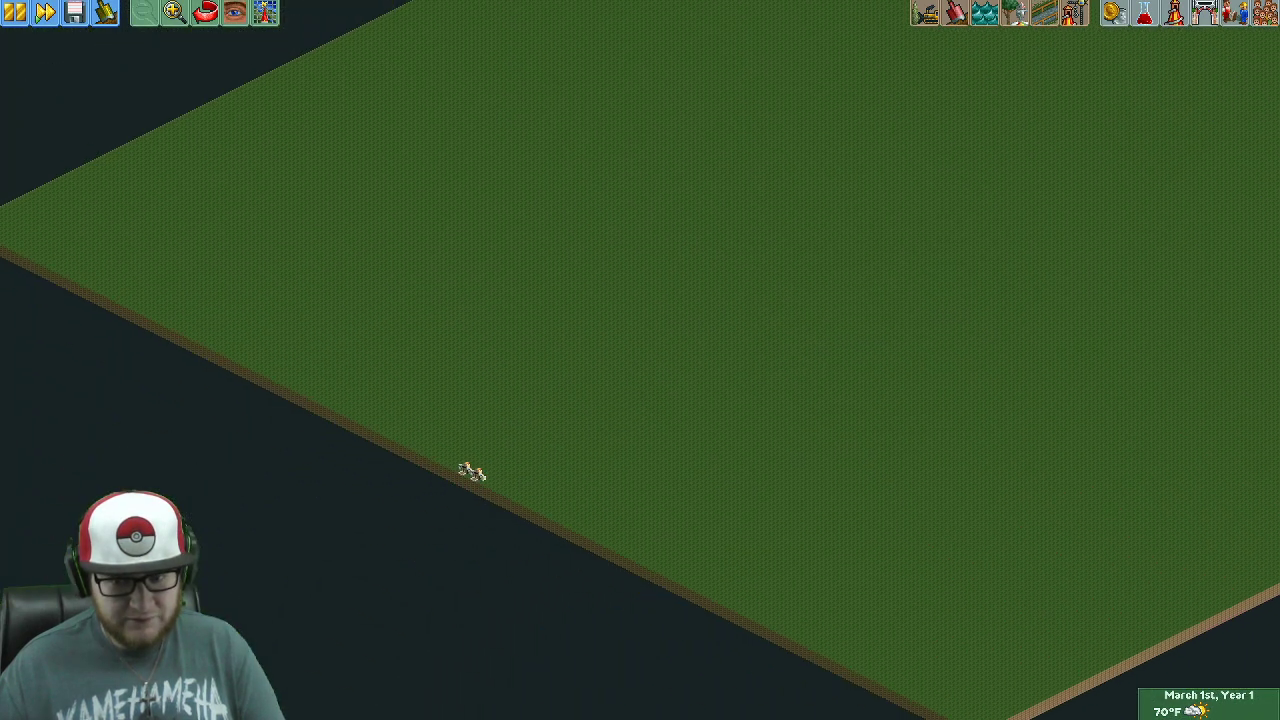
Place Abstract Theming geometric sculptures around the park entrance, costing $16 each.
{"action": "left_click_drag", "start_coordinate": [806, 394], "coordinate": [806, 394]}
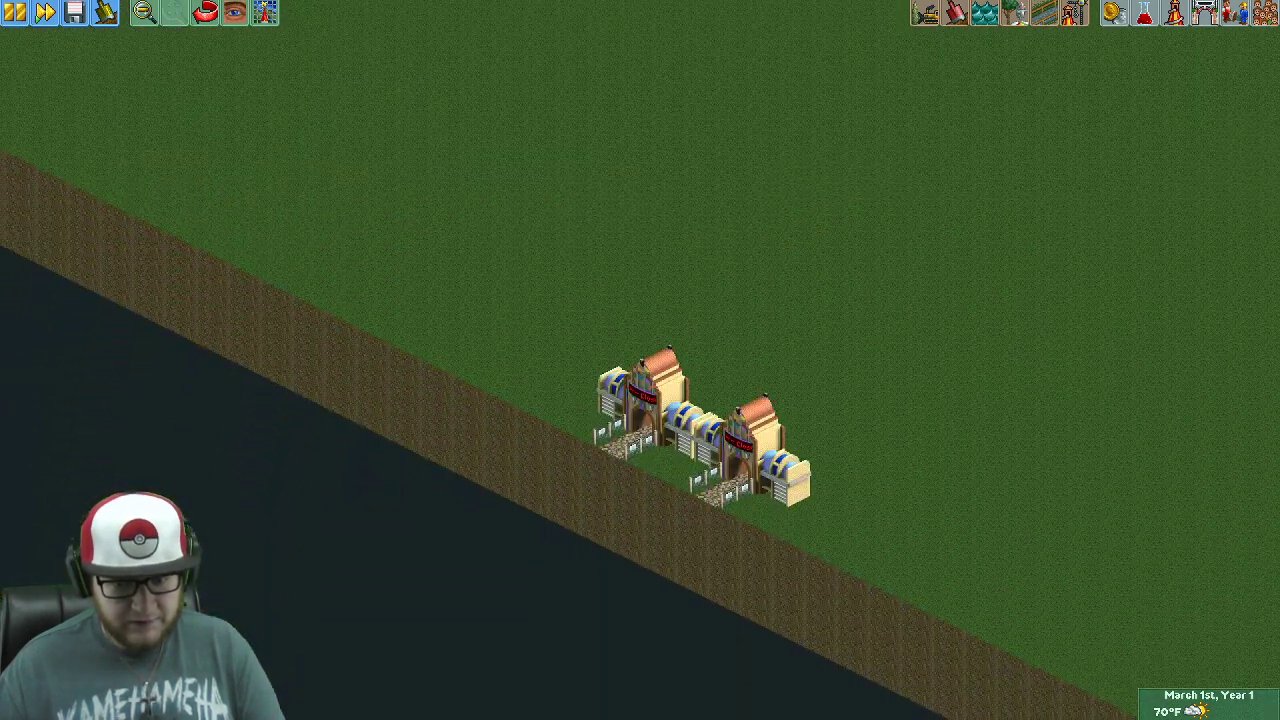
{"action": "left_click", "coordinate": [1014, 12]}
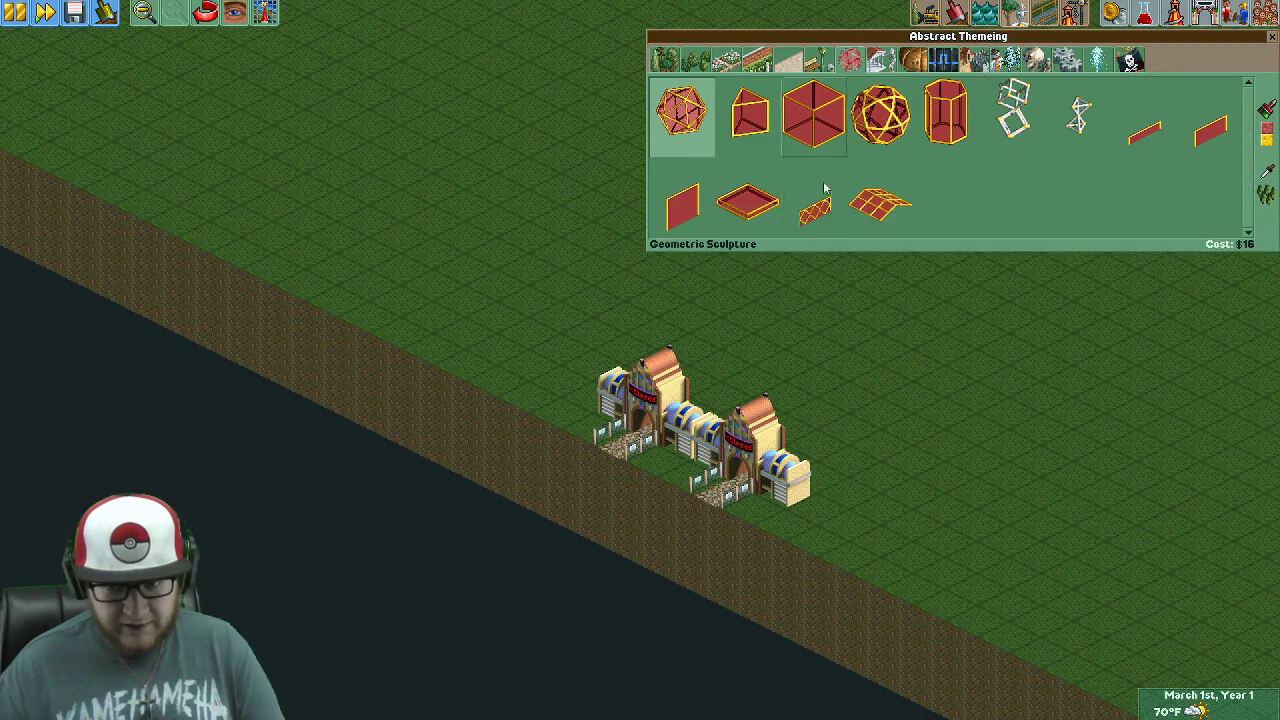
{"action": "mouse_move", "coordinate": [697, 470]}
{"action": "left_mouse_down"}
{"action": "mouse_move", "coordinate": [572, 405]}
{"action": "mouse_move", "coordinate": [733, 392]}
{"action": "mouse_move", "coordinate": [755, 490]}
{"action": "left_mouse_up"}
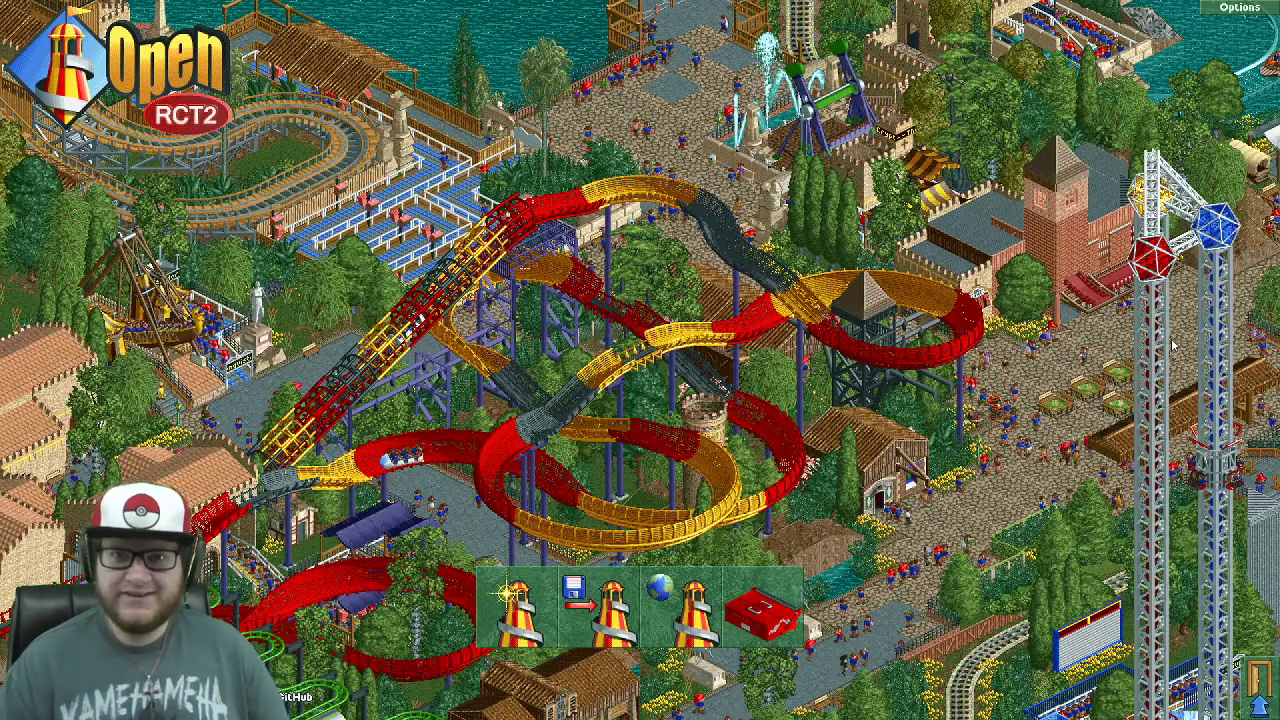